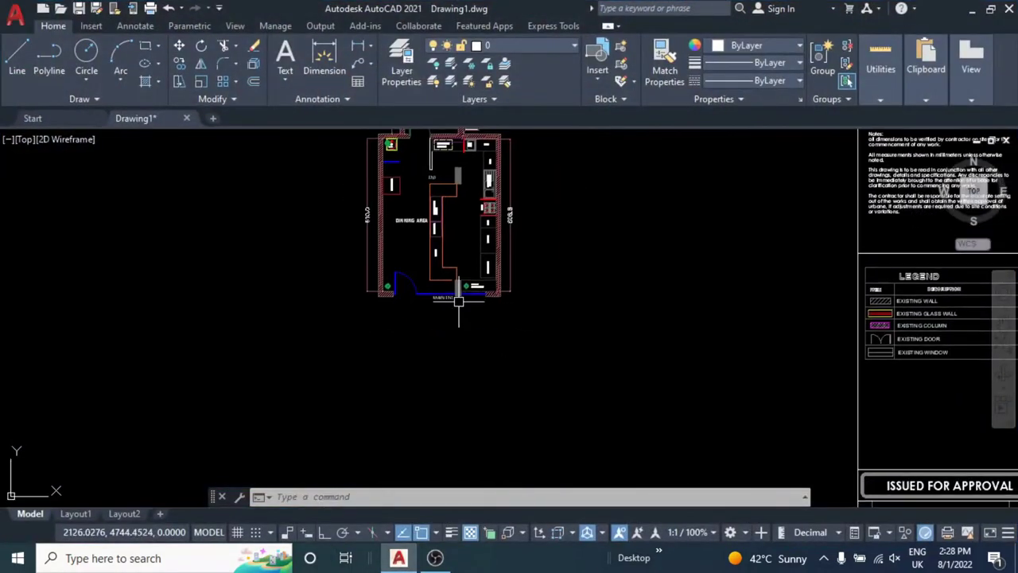
- Copy the MAIN ENT label with co into the open space left of the floor plan
scroll(454, 290, "up", 3)
mouse_move(432, 295)
middle_mouse_down()
mouse_move(493, 298)
mouse_move(407, 313)
mouse_move(418, 280)
middle_mouse_up()
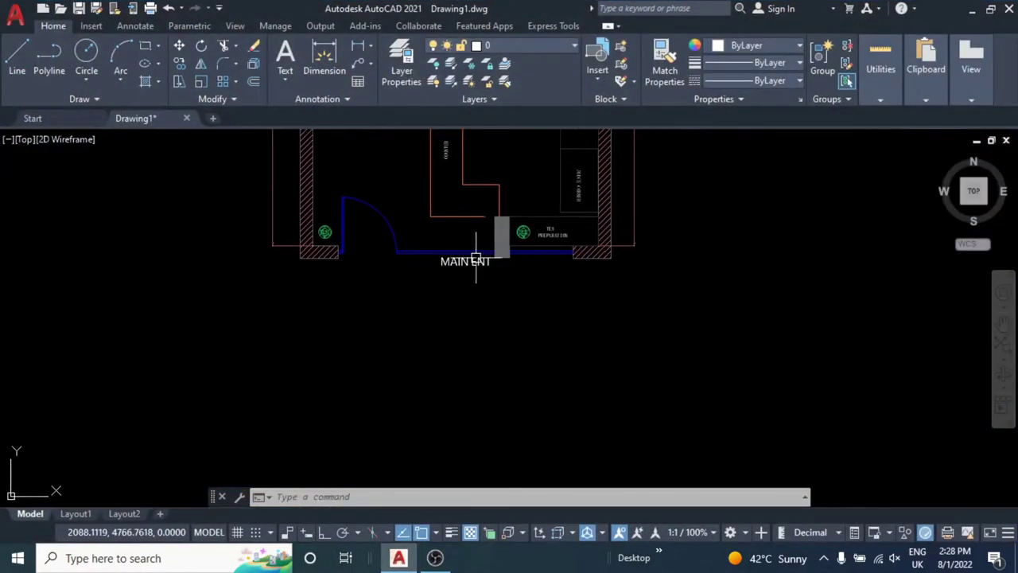
left_click(462, 258)
type("co")
mouse_move(504, 281)
middle_mouse_down()
mouse_move(575, 293)
mouse_move(820, 293)
middle_mouse_up()
key("Return")
left_click(599, 293)
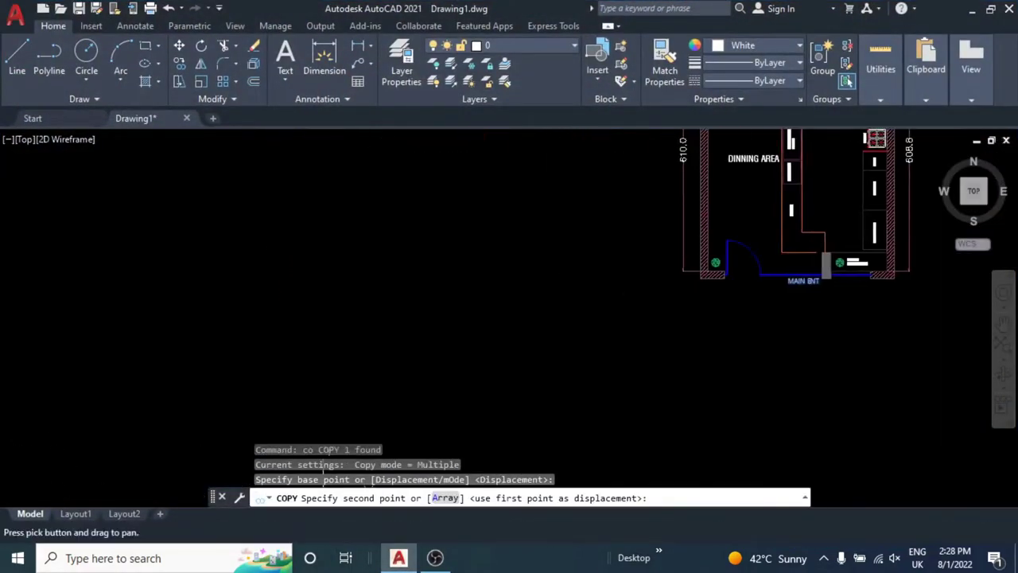
mouse_move(481, 257)
middle_mouse_down()
mouse_move(600, 257)
mouse_move(362, 331)
middle_mouse_up()
left_click(599, 257)
scroll(600, 257, "up", 3)
key("Escape")
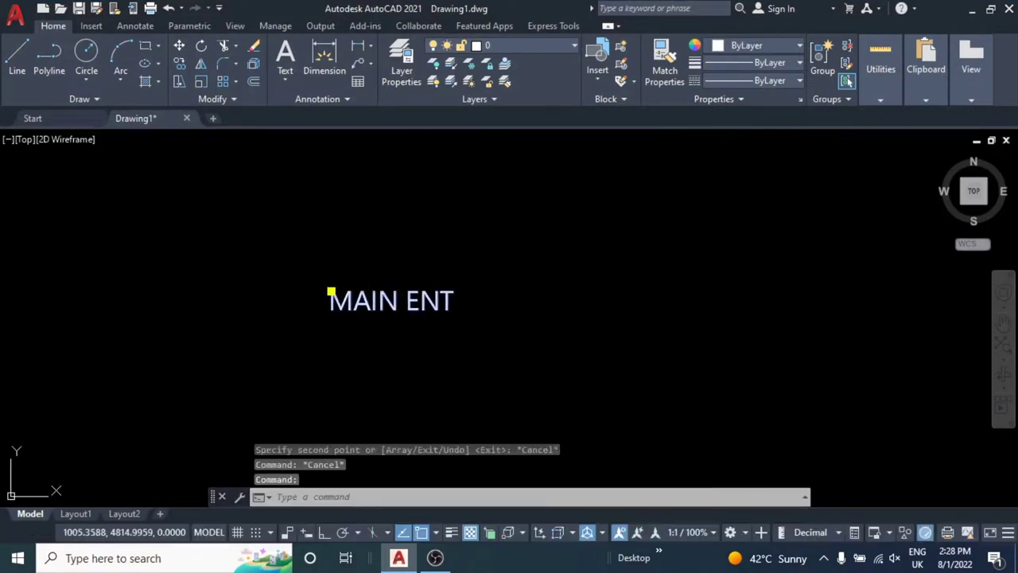
- Replace the copied MAIN ENT text with 'collect all measurements from site'
double_click(400, 327)
type("a")
key("BackSpace")
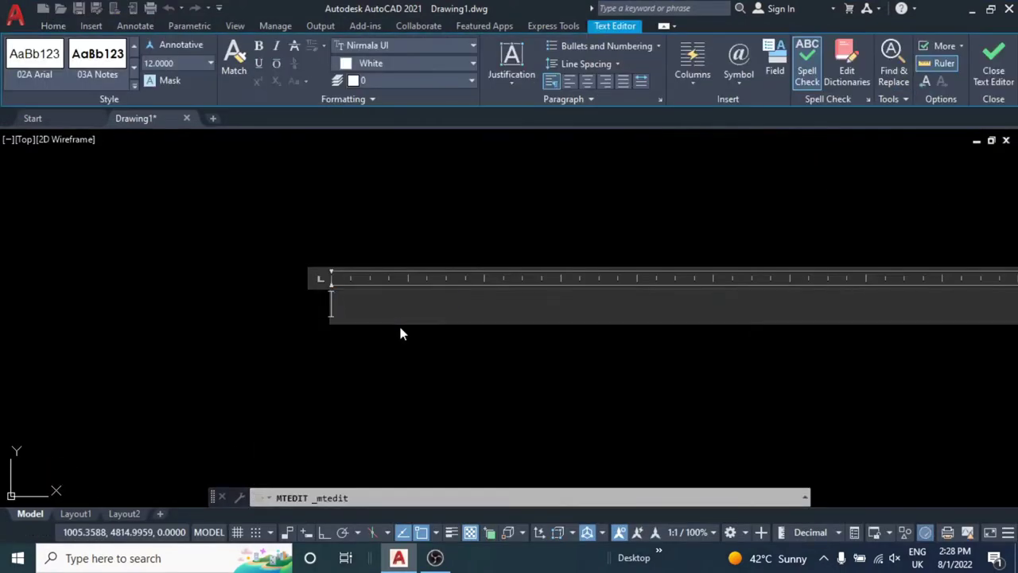
type("coll")
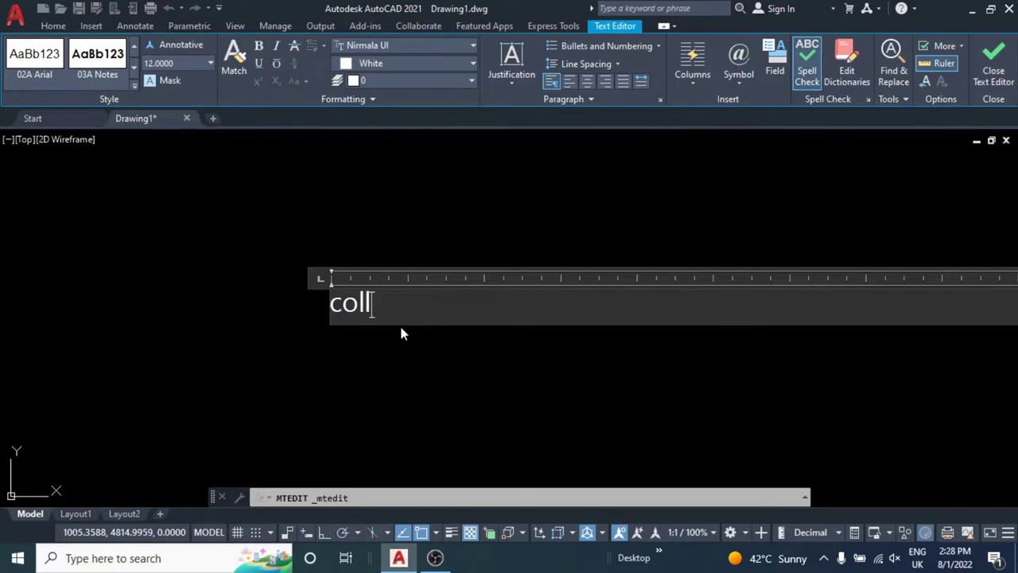
type("ect a")
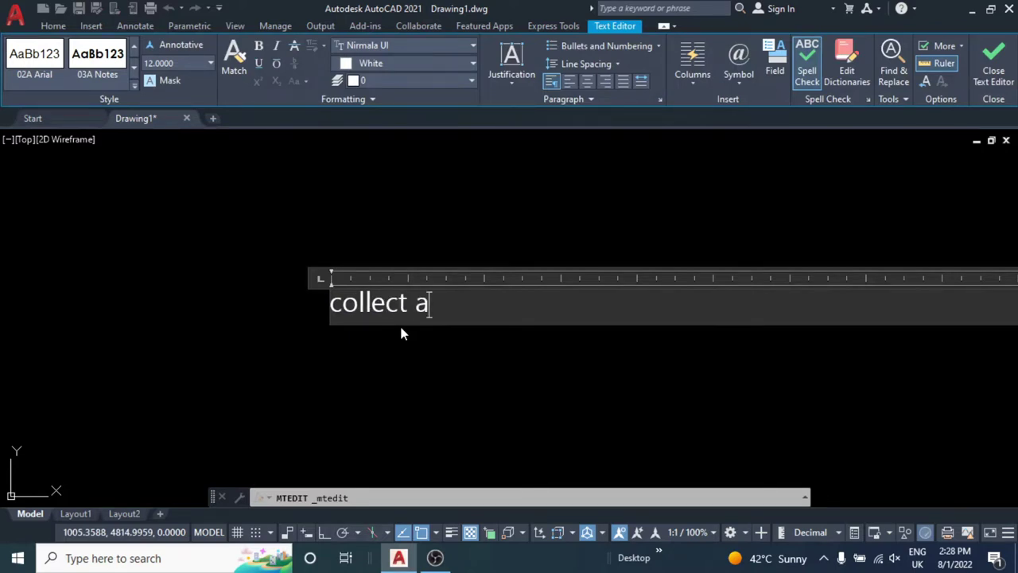
type("ll measure")
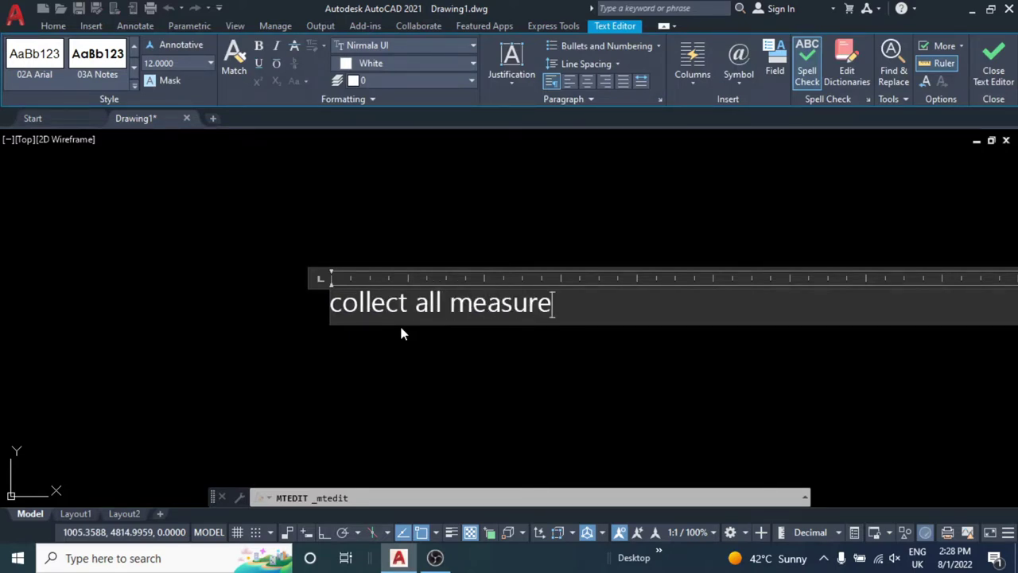
type("ments")
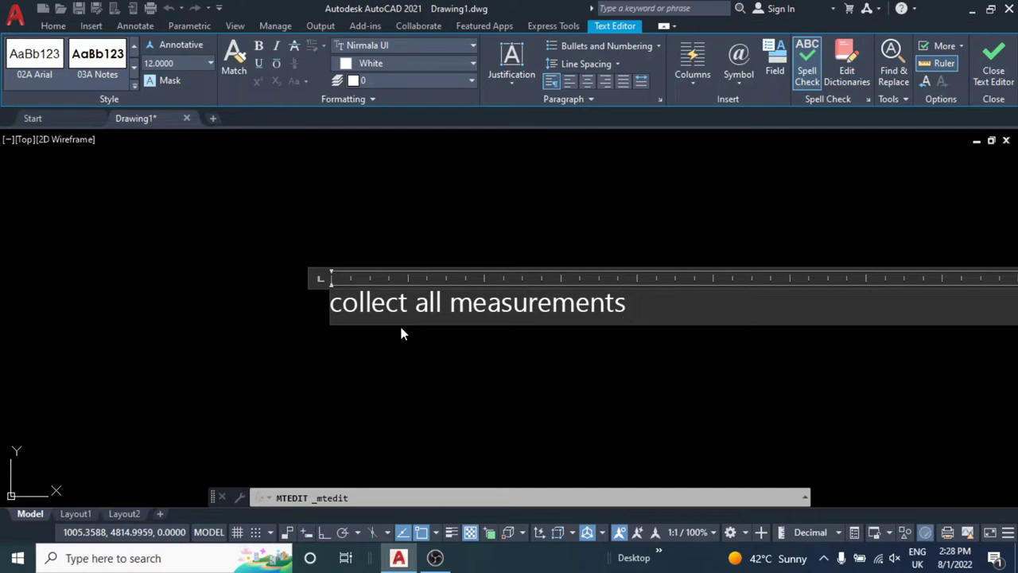
type(" from site")
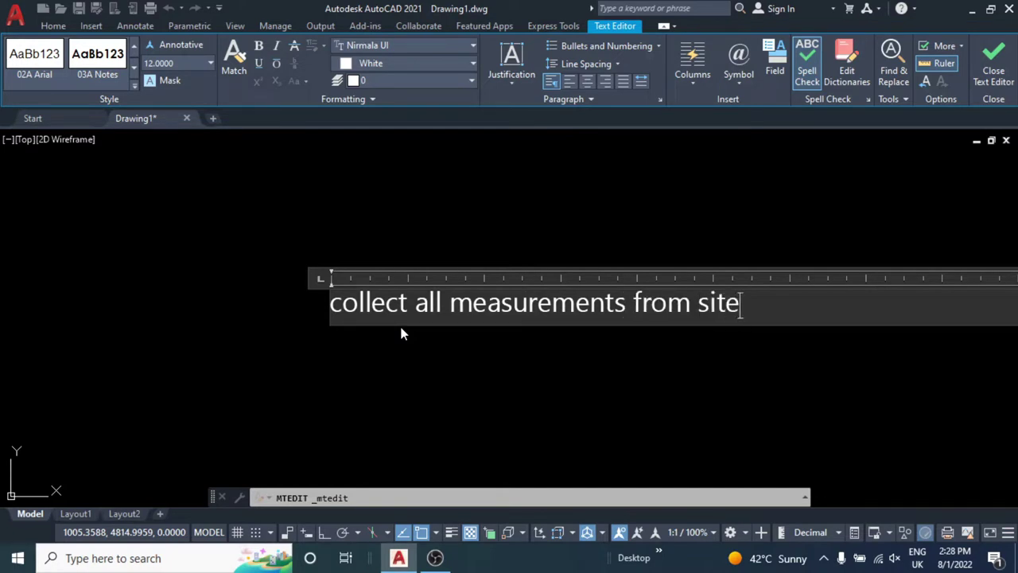
key("Escape")
scroll(371, 298, "down", 3)
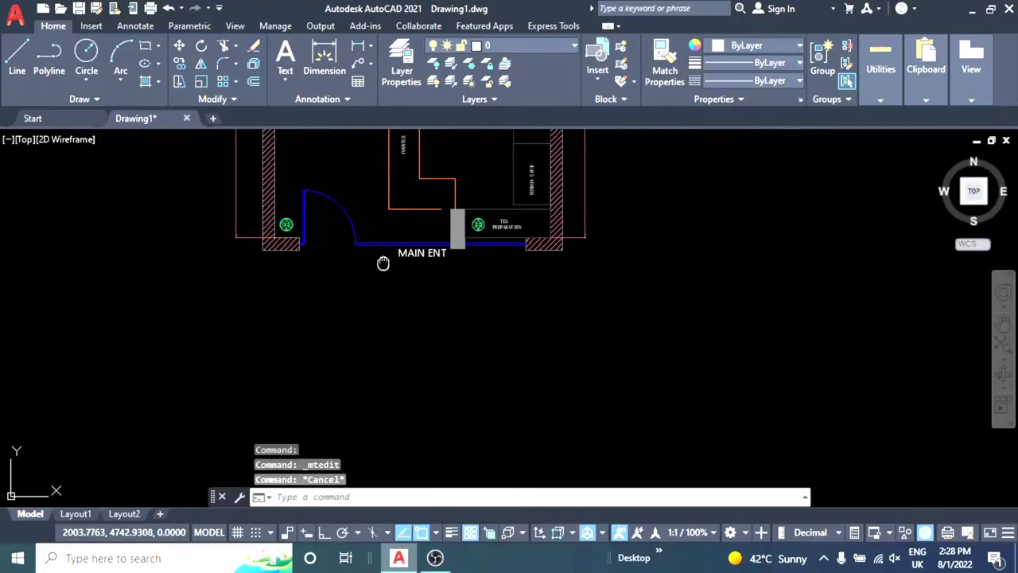
middle_click_drag(382, 263, 387, 287)
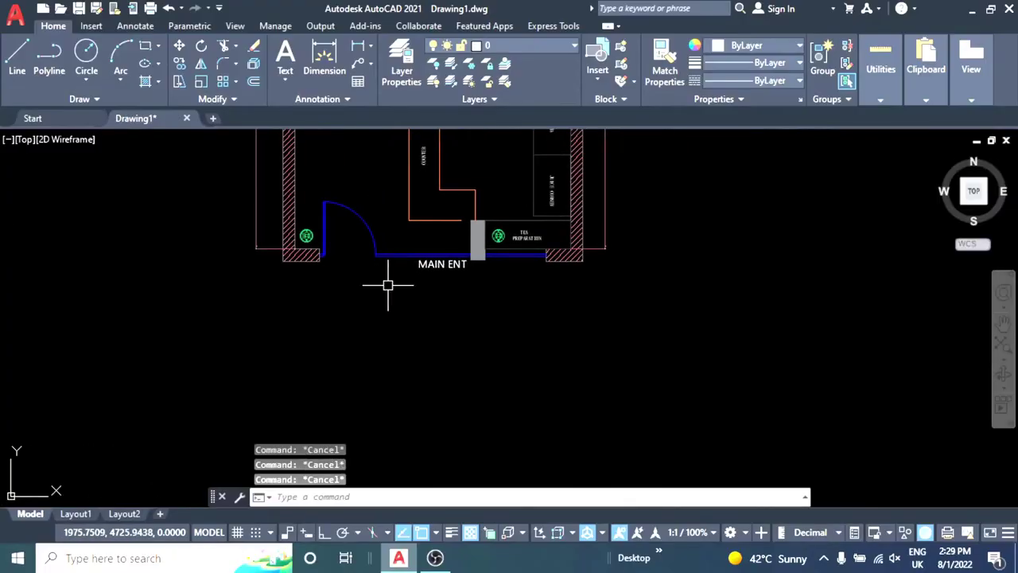
- Draw a line along the front between the left and right wall corners
type("l")
key("Return")
scroll(284, 263, "up", 4)
left_click(284, 215)
middle_click_drag(689, 185, 422, 200)
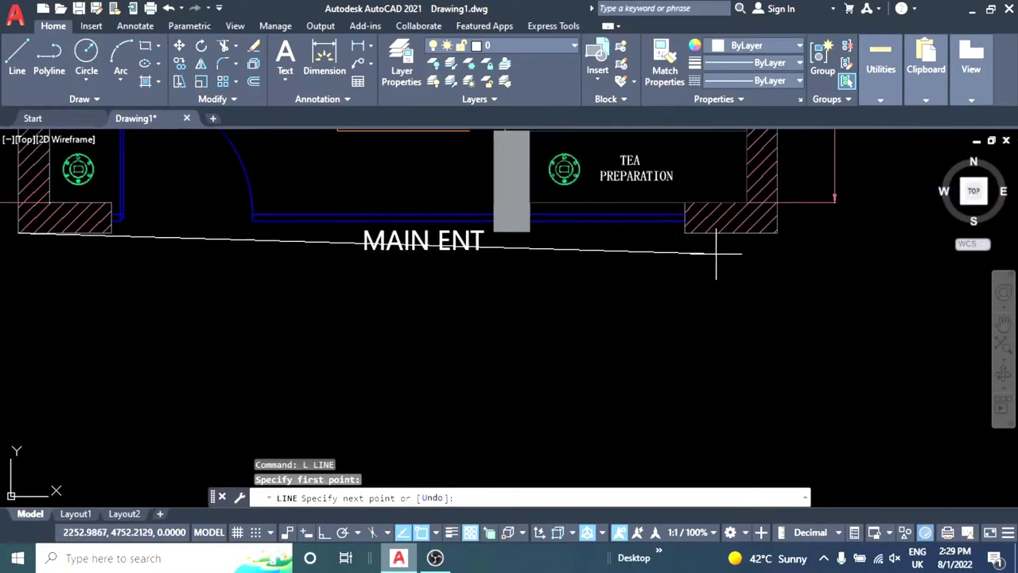
left_click(777, 233)
key("Escape")
key("Escape")
key("Escape")
scroll(647, 292, "down", 4)
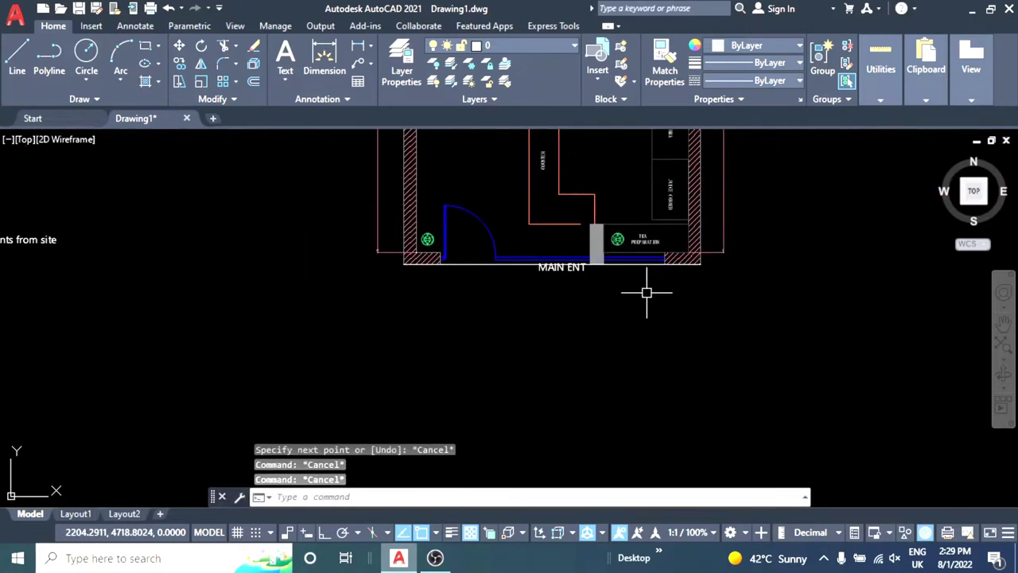
- Offset the front line 900 downward
type("o")
key("Return")
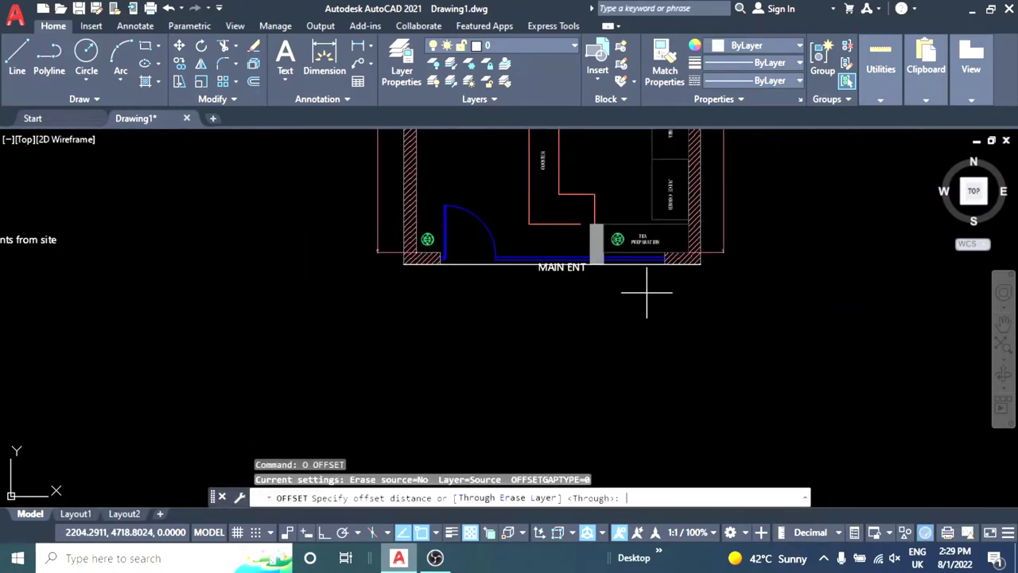
key("Return")
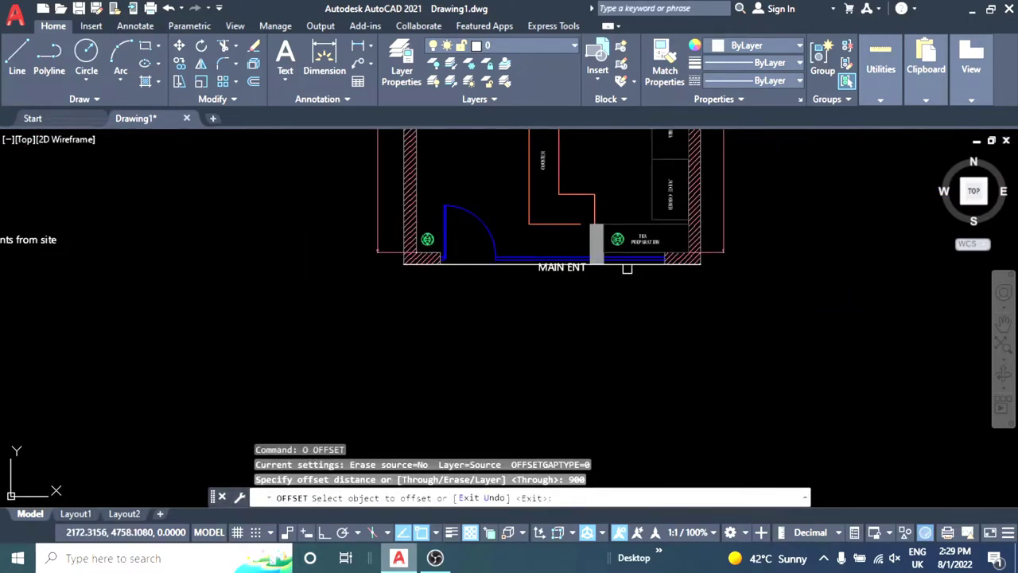
left_click(627, 264)
left_click(634, 318)
scroll(634, 319, "down", 4)
key("Escape")
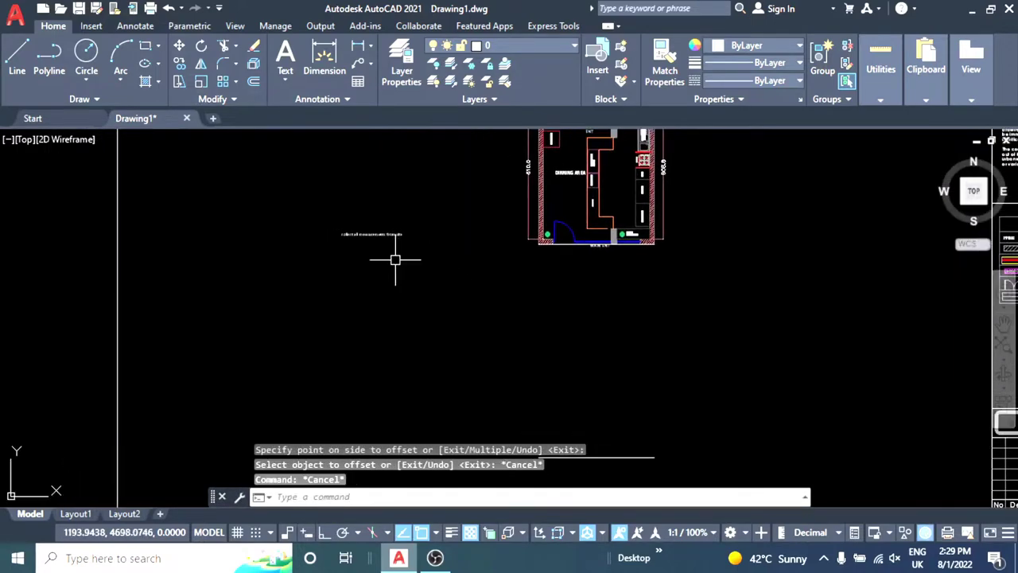
- Erase the small leftover note using a selection window
left_click(395, 257)
left_click(318, 212)
type("e")
key("Return")
- Stretch the offset line's left end far left with Ortho on
middle_click_drag(482, 307, 481, 249)
middle_click_drag(512, 300, 502, 268)
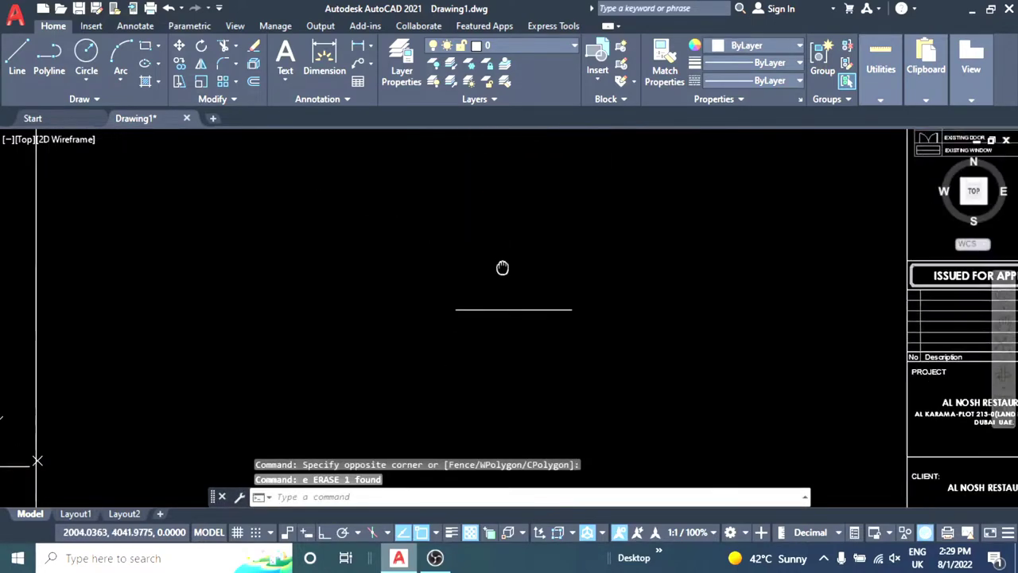
left_click(502, 268)
left_click(489, 336)
left_click(460, 309)
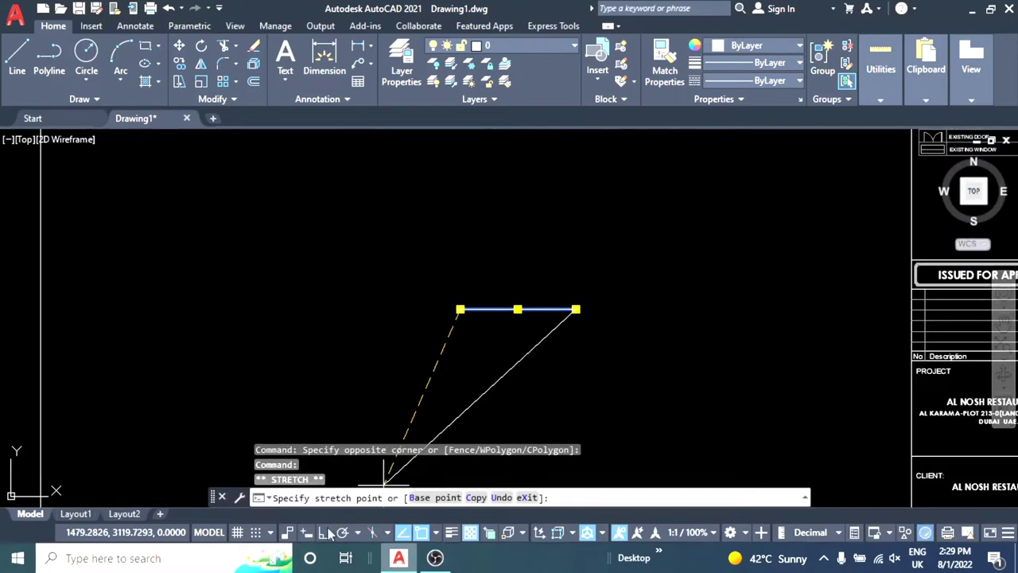
scroll(427, 363, "down", 2)
key("F8")
left_click(350, 329)
key("Escape")
key("Escape")
- Stretch the offset line's right end toward the title block
middle_click_drag(621, 303, 469, 301)
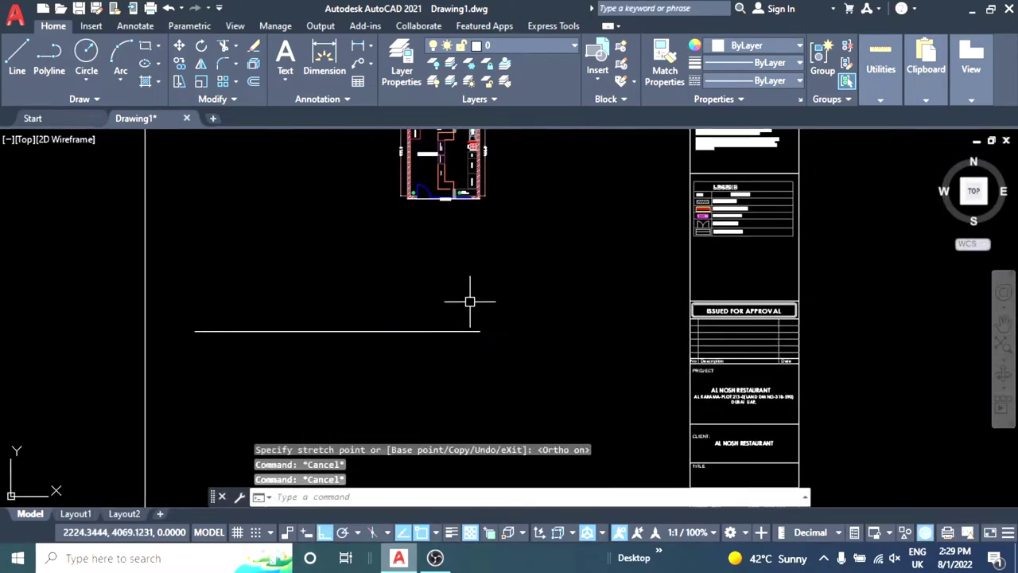
left_click(475, 329)
left_click(480, 330)
left_click(657, 308)
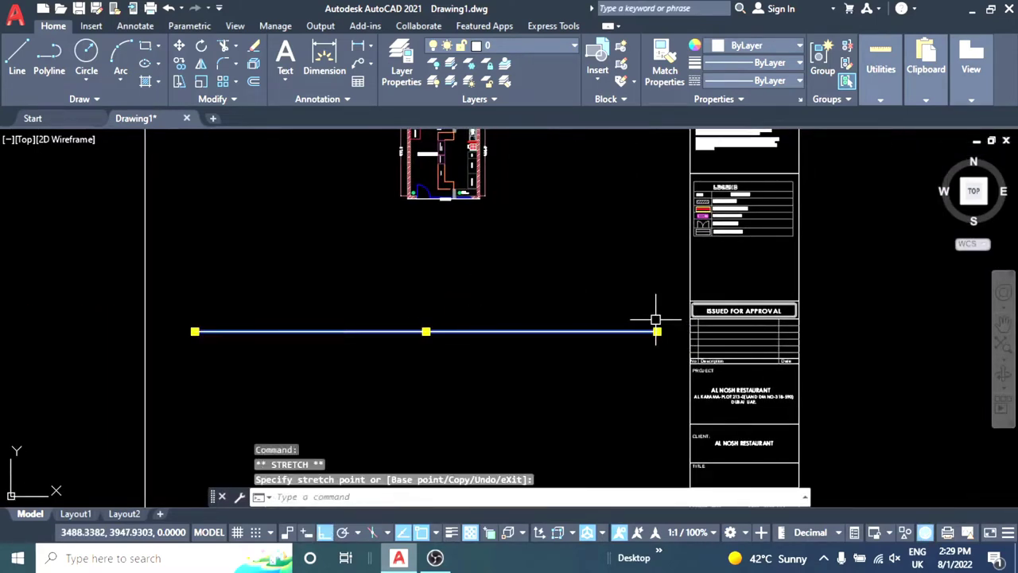
key("Escape")
key("Escape")
- Erase the front helper line, leaving the long line below the plan
middle_click_drag(483, 208, 531, 257)
scroll(531, 257, "up", 2)
key("Escape")
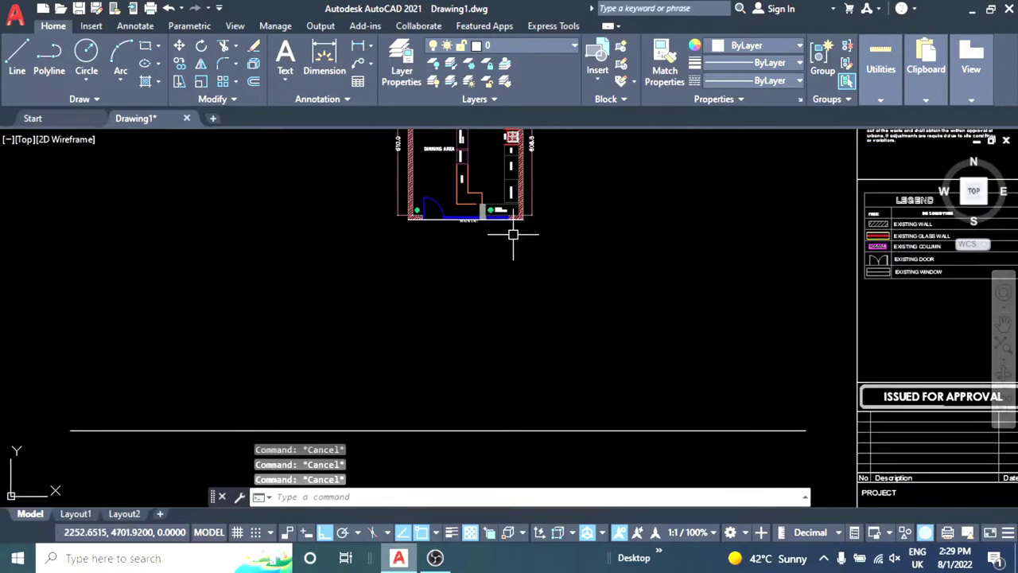
scroll(509, 235, "up", 4)
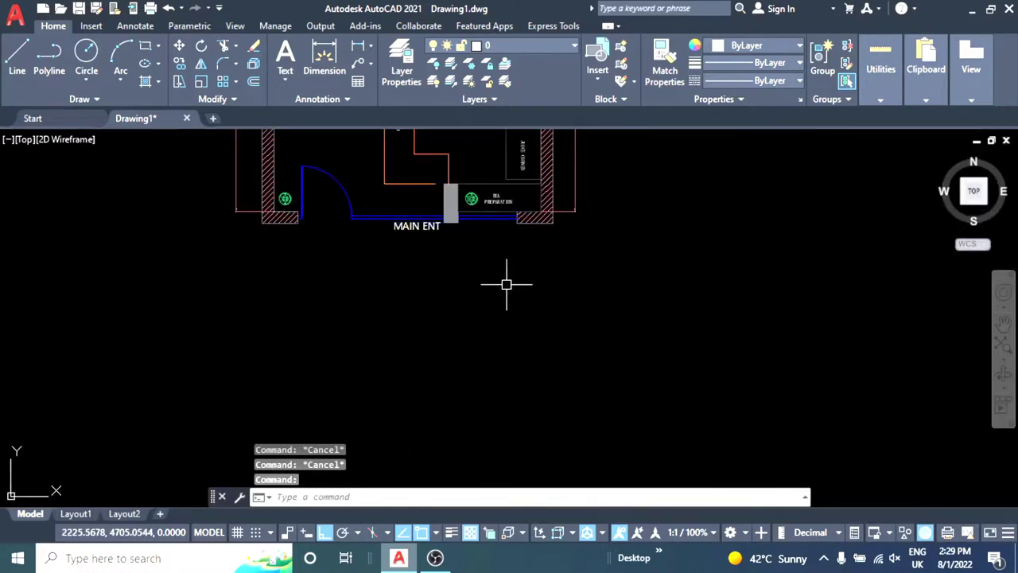
type("e")
key("Return")
scroll(467, 323, "down", 4)
middle_click_drag(470, 298, 464, 308)
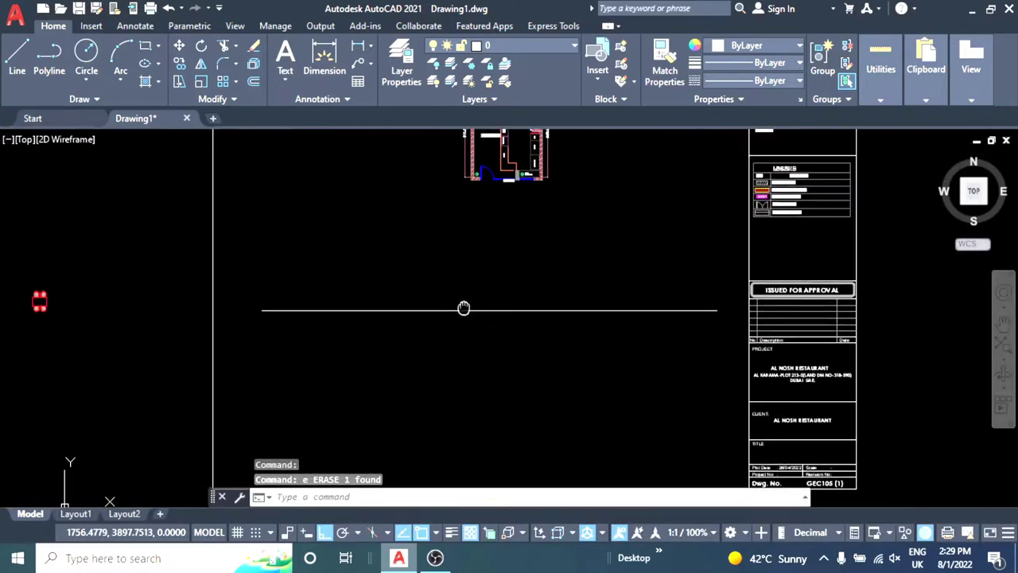
scroll(465, 309, "up", 2)
- Offset the long line by 10 to make a double line
type("o")
key("Return")
type("10")
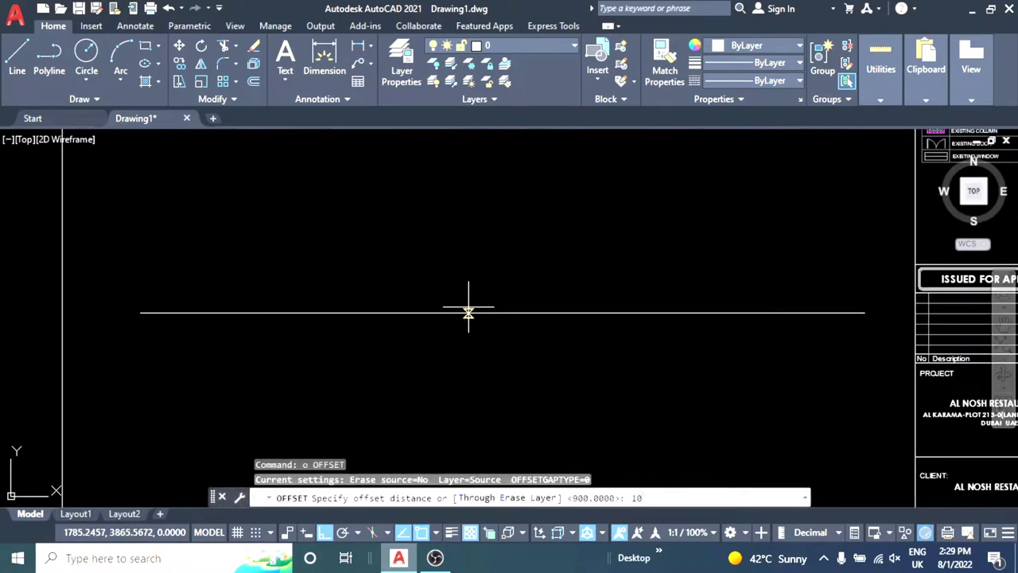
key("Return")
left_click(496, 312)
key("Escape")
- Select the long line and check its Color dropdown
key("Escape")
left_click(504, 330)
left_click(483, 287)
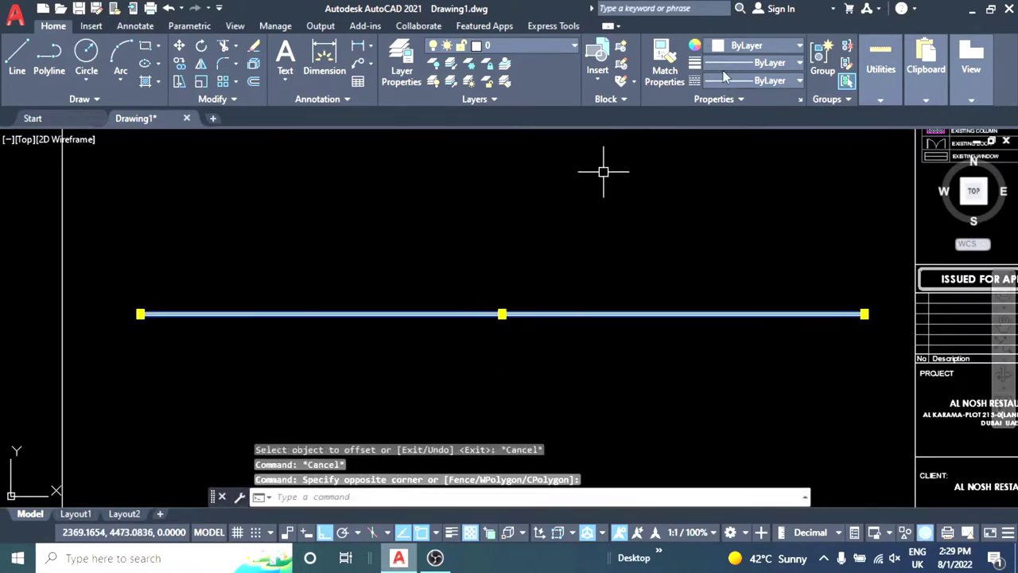
left_click(731, 48)
key("Escape")
key("Escape")
scroll(613, 307, "down", 3)
mouse_move(613, 307)
middle_mouse_down()
mouse_move(531, 293)
mouse_move(549, 300)
middle_mouse_up()
scroll(525, 298, "up", 4)
- Offset the double line 60 downward to form the road's lower edge
type("o")
key("Return")
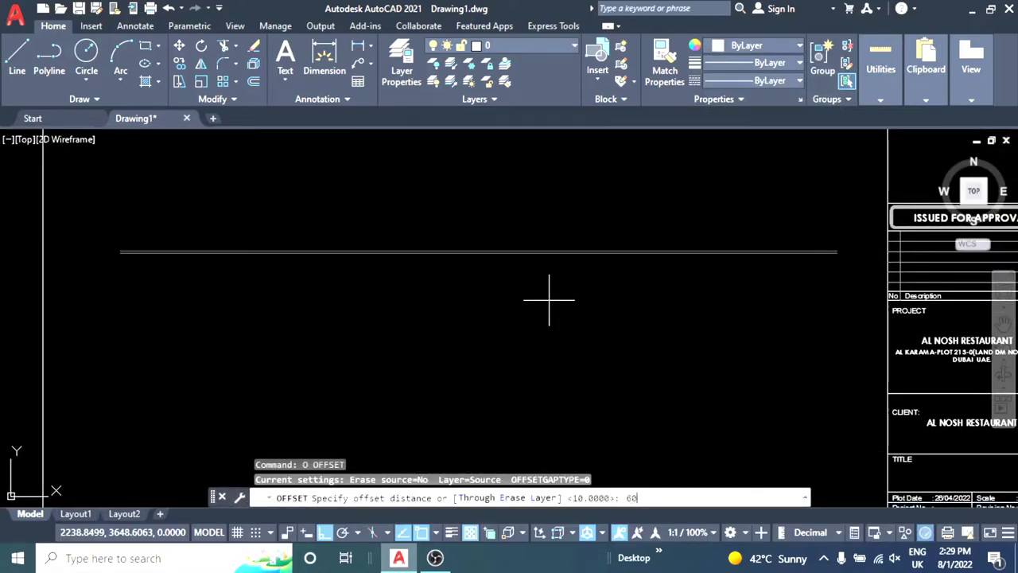
key("Return")
left_click(498, 239)
left_click(500, 292)
key("Escape")
key("Escape")
scroll(500, 291, "down", 2)
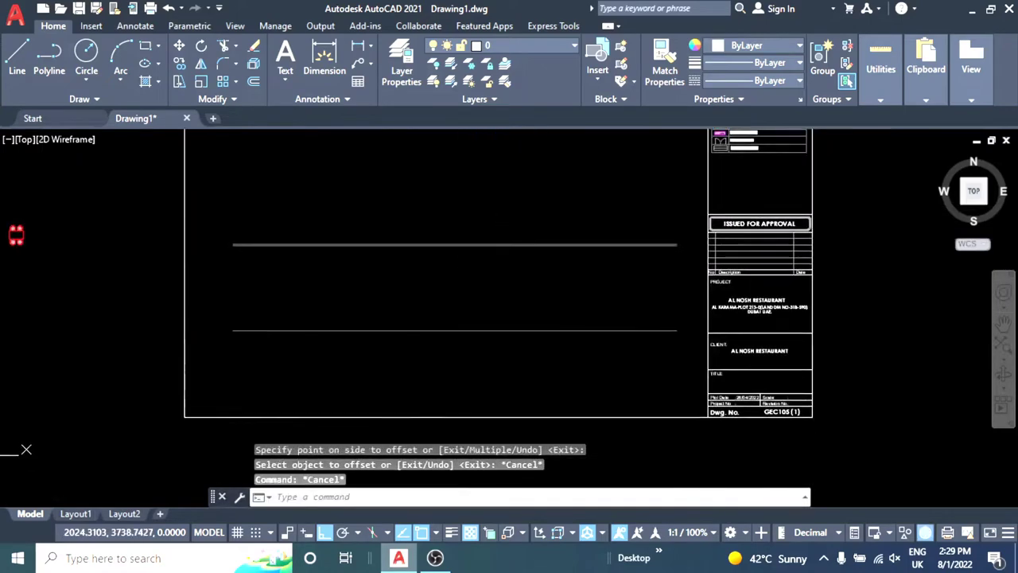
key("Escape")
key("Escape")
scroll(318, 291, "down", 3)
scroll(461, 246, "up", 3)
scroll(540, 246, "up", 2)
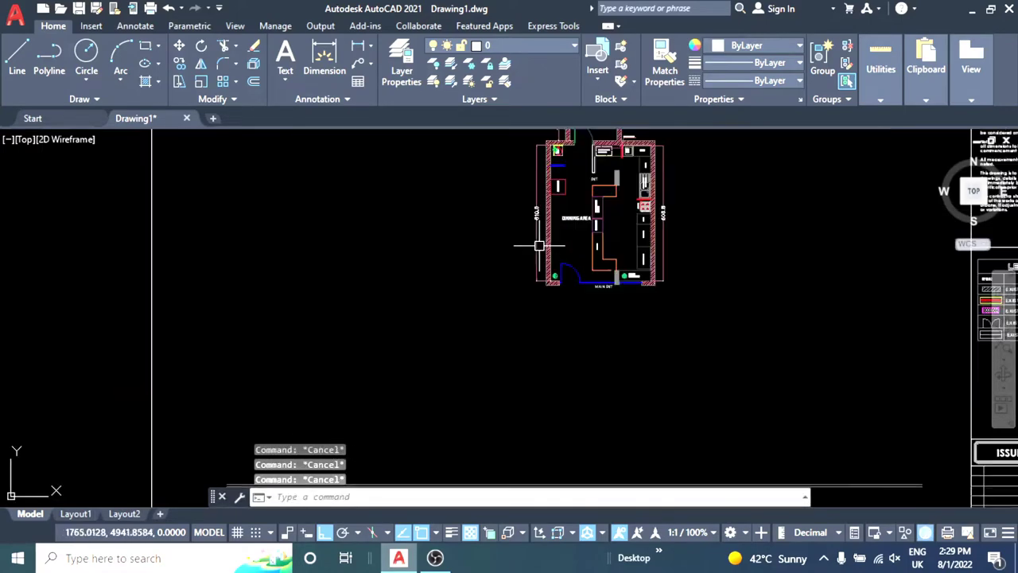
left_click(578, 217)
middle_click_drag(578, 217, 477, 213)
- Copy the DINNING AREA label into the strip between the new lines
key("Return")
left_click(468, 212)
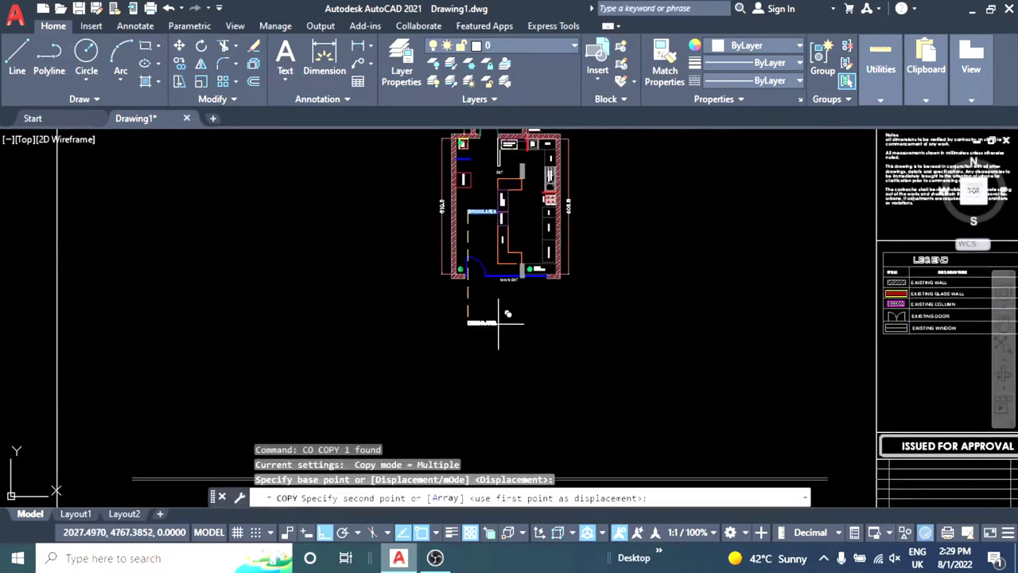
scroll(437, 341, "up", 5)
scroll(427, 352, "up", 3)
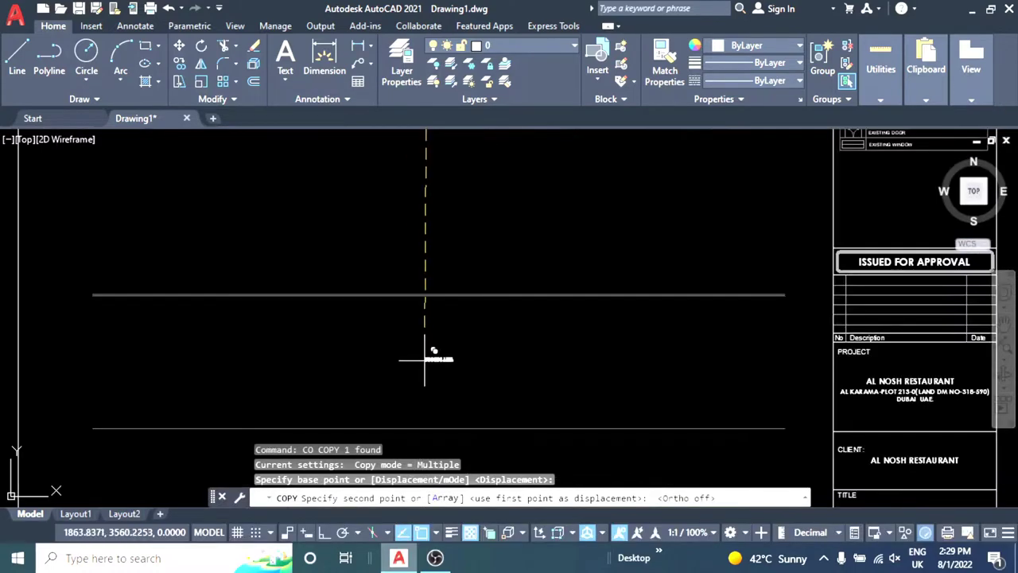
left_click(427, 352)
key("Escape")
scroll(424, 340, "up", 1)
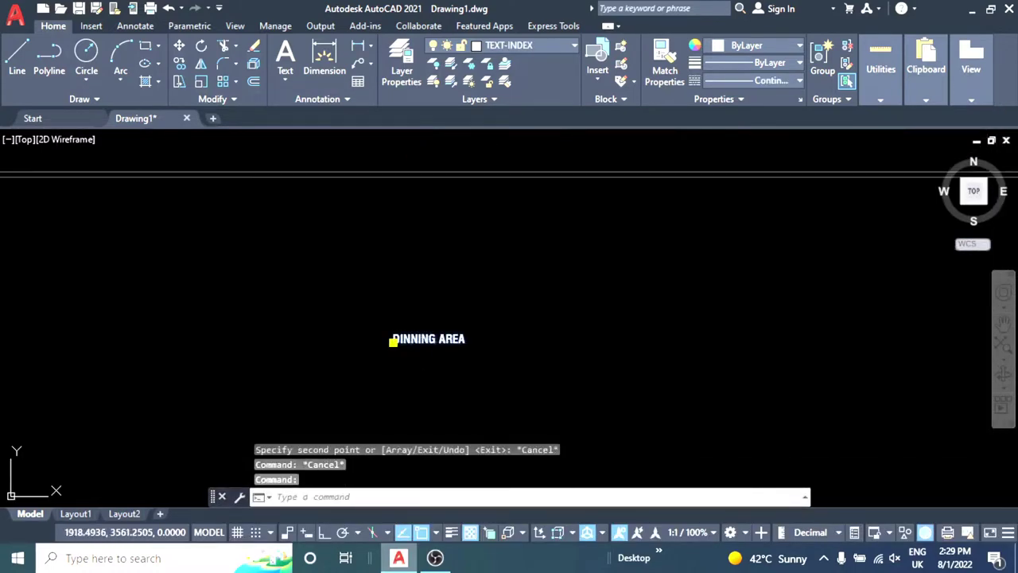
- Edit the copied label so it reads ROAD
double_click(424, 342)
type("AD")
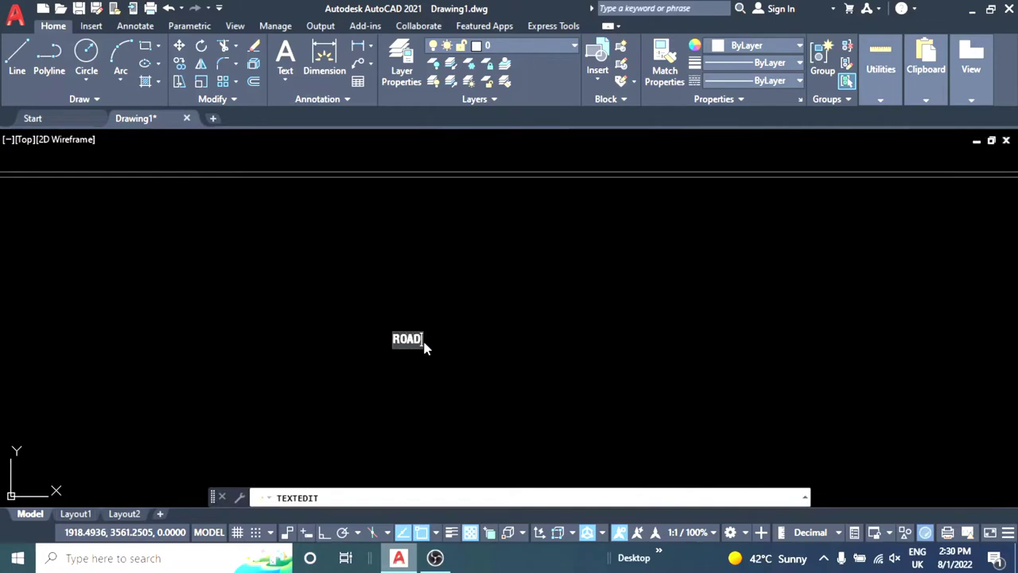
key("Return")
key("Escape")
key("Escape")
scroll(470, 288, "down", 4)
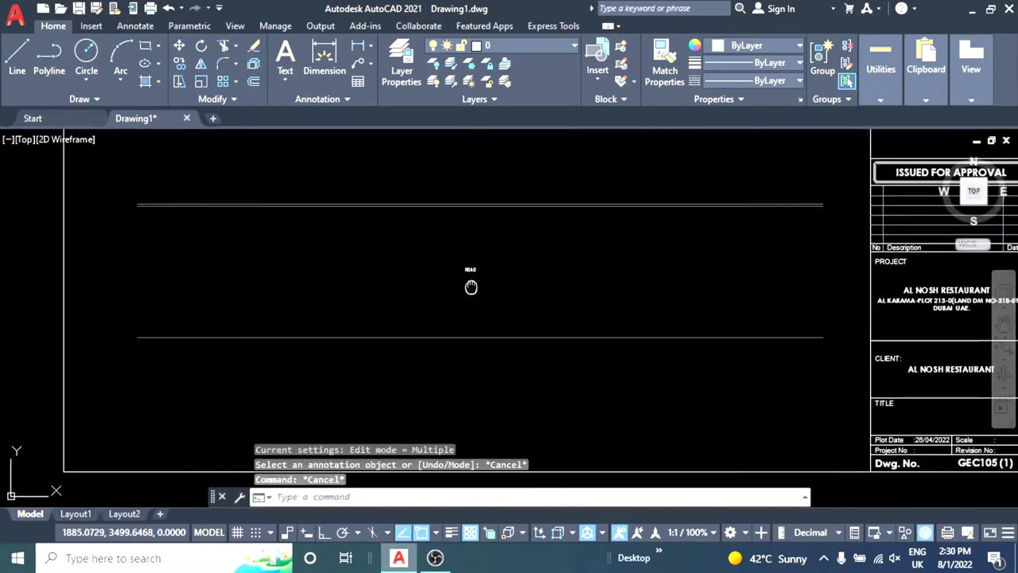
key("Escape")
key("Escape")
- Scale the ROAD text by a factor of 2
key("Return")
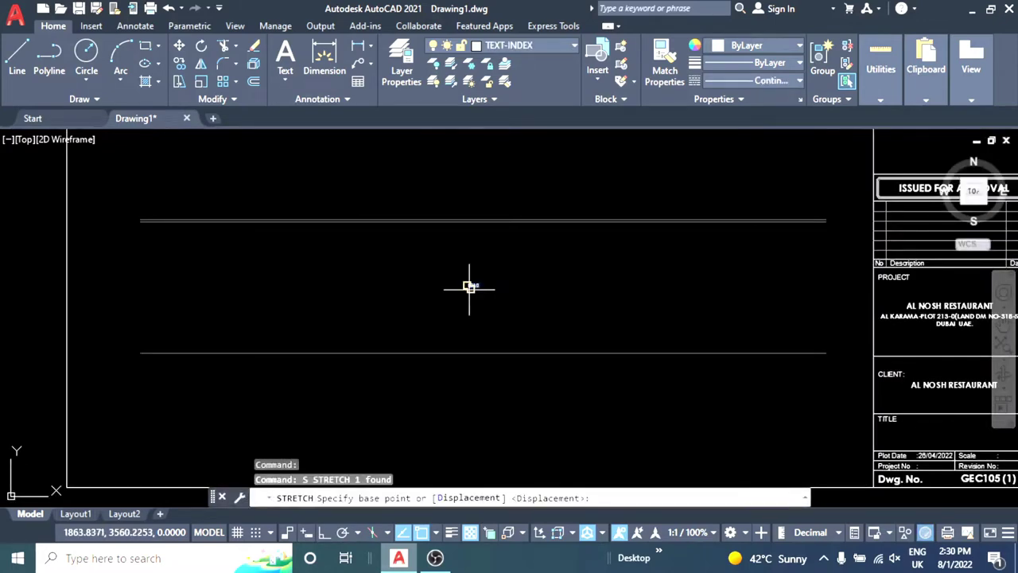
left_click(469, 284)
type("2")
key("Escape")
scroll(478, 285, "up", 2)
left_click(475, 284)
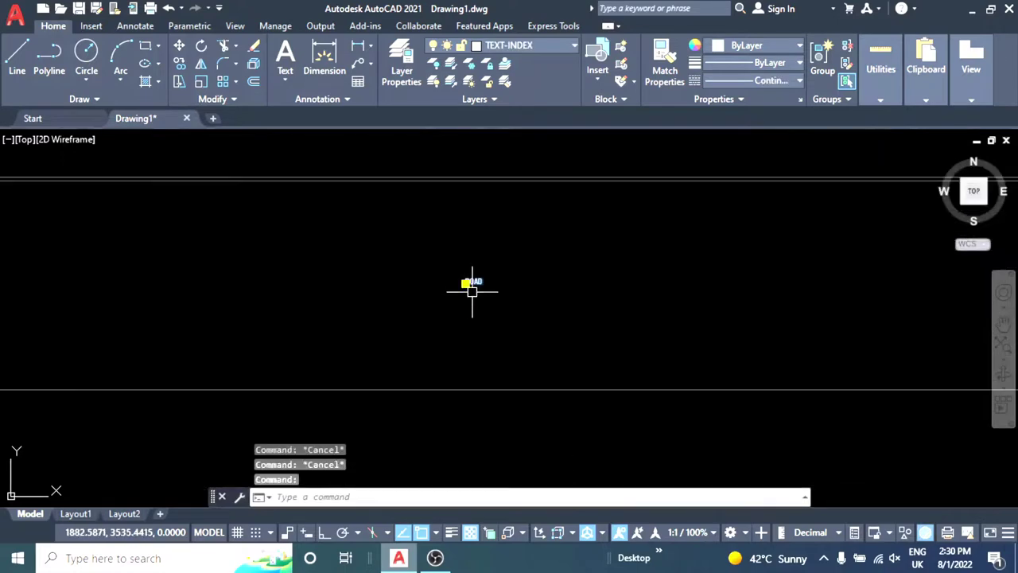
type("sc")
key("Return")
left_click(468, 280)
type("2")
key("Return")
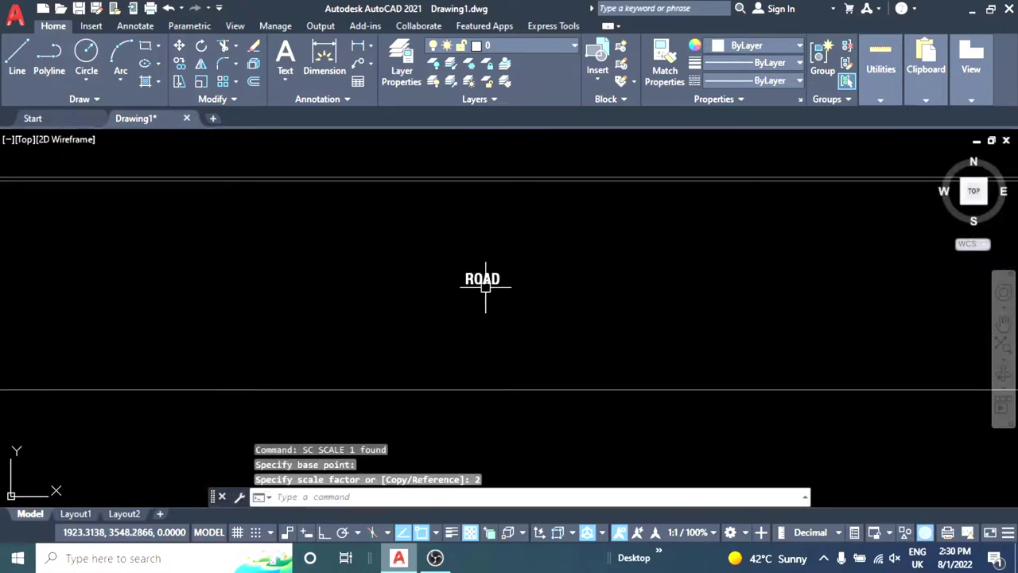
scroll(478, 289, "down", 3)
scroll(503, 298, "up", 3)
- Move the ROAD text between the road lines on the left
key("Return")
left_click(534, 298)
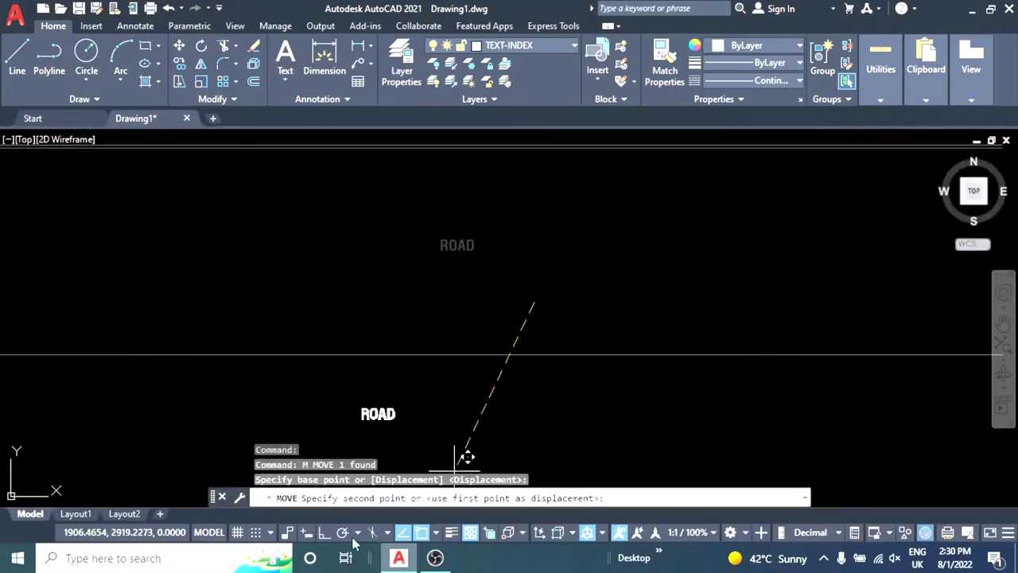
scroll(334, 311, "down", 3)
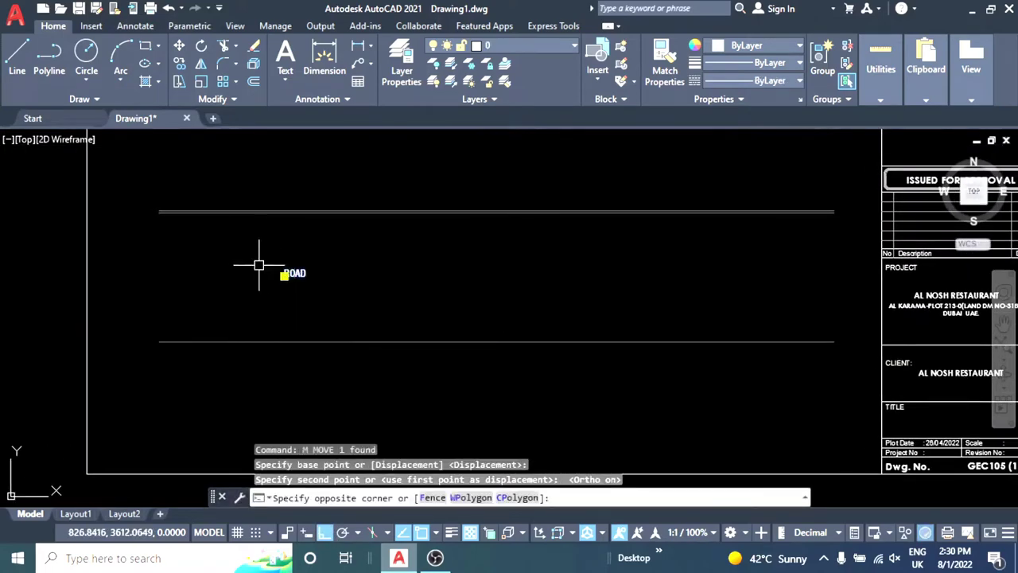
scroll(339, 276, "up", 2)
left_click(342, 278)
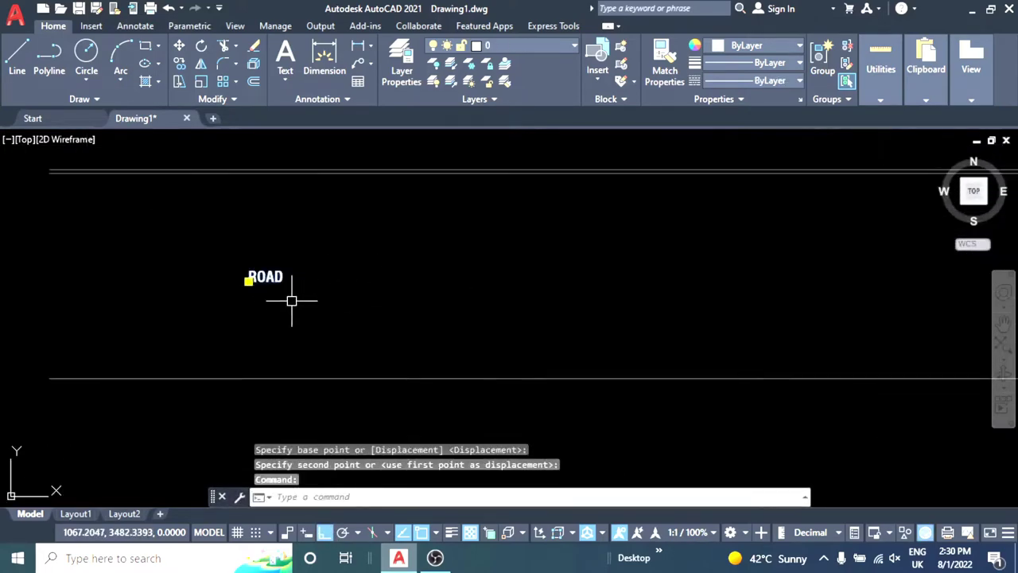
- Copy the ROAD text to the right end of the road
type("co")
key("Return")
scroll(336, 268, "down", 3)
left_click(151, 280)
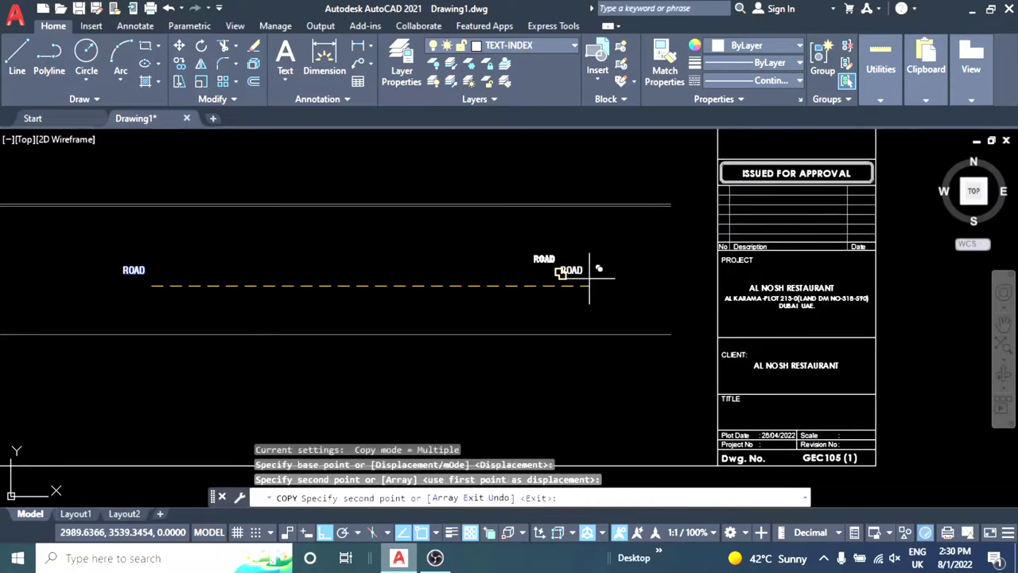
key("Escape")
key("Escape")
scroll(503, 301, "down", 2)
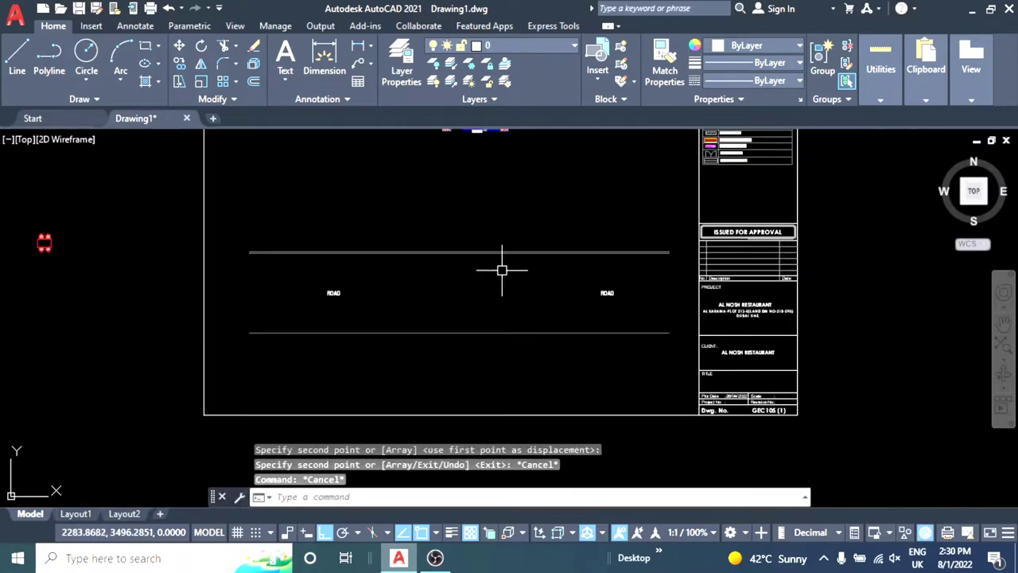
scroll(513, 334, "down", 2)
scroll(647, 342, "up", 2)
- Copy the right-hand ROAD label to the middle of the road
left_click(636, 337)
type("co")
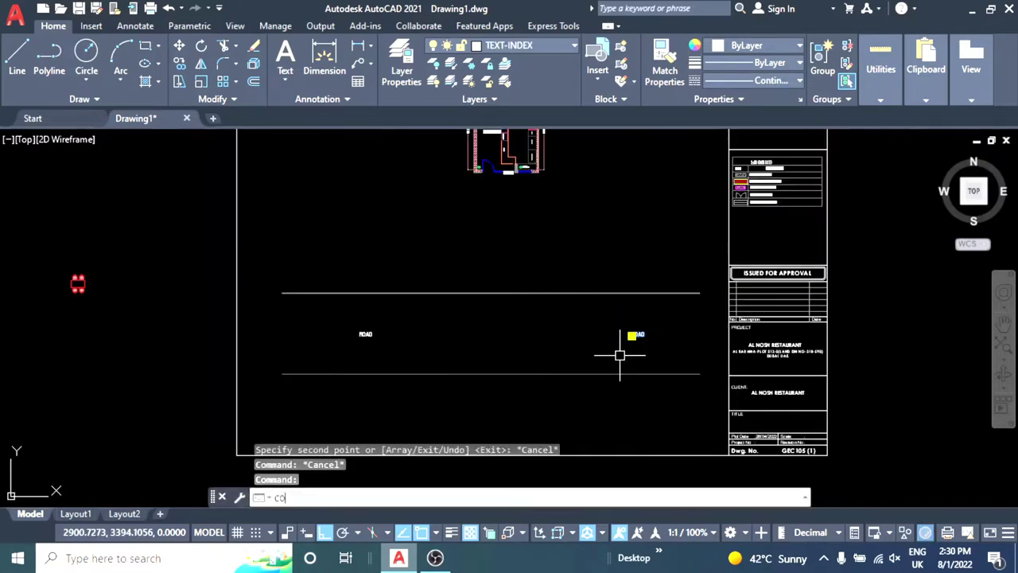
key("Return")
left_click(607, 334)
left_click(479, 328)
key("Escape")
key("Escape")
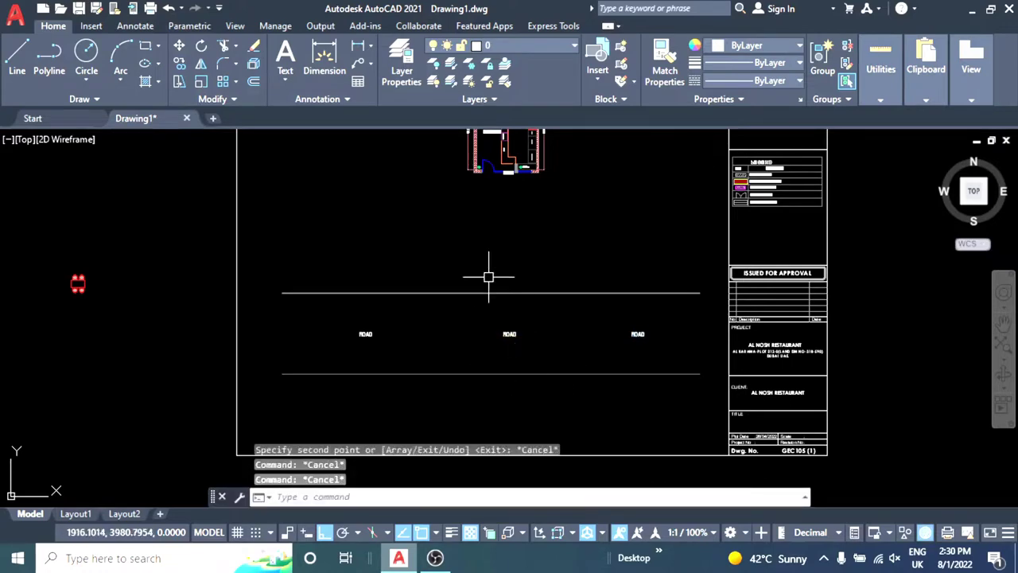
scroll(488, 277, "up", 3)
scroll(486, 234, "down", 1)
mouse_move(518, 242)
middle_mouse_down()
mouse_move(516, 266)
mouse_move(492, 266)
middle_mouse_up()
- Draw two vertical lines from the restaurant's front corners down to the road's double line
type("l")
key("Return")
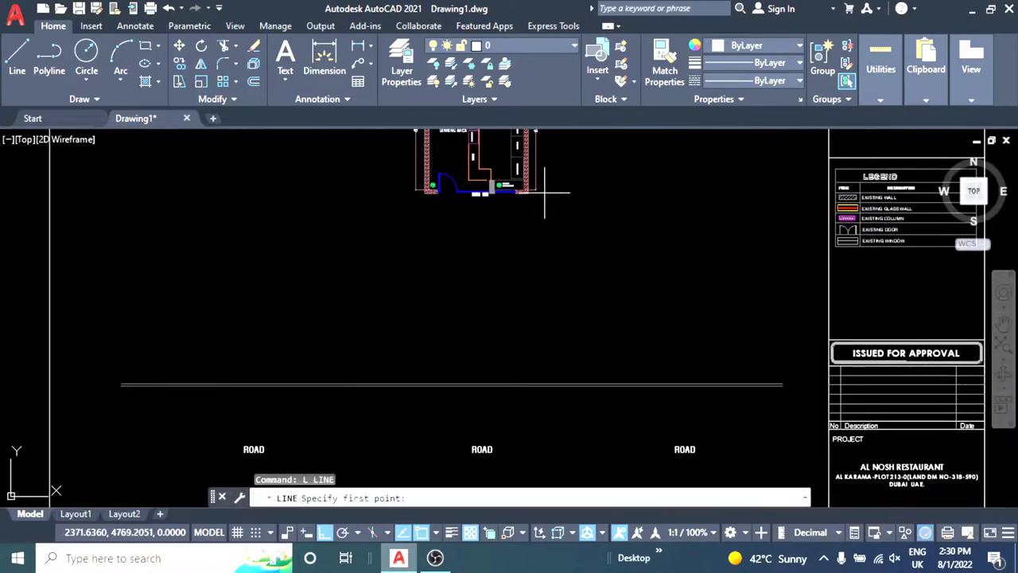
scroll(545, 192, "up", 3)
left_click(500, 193)
scroll(502, 221, "down", 2)
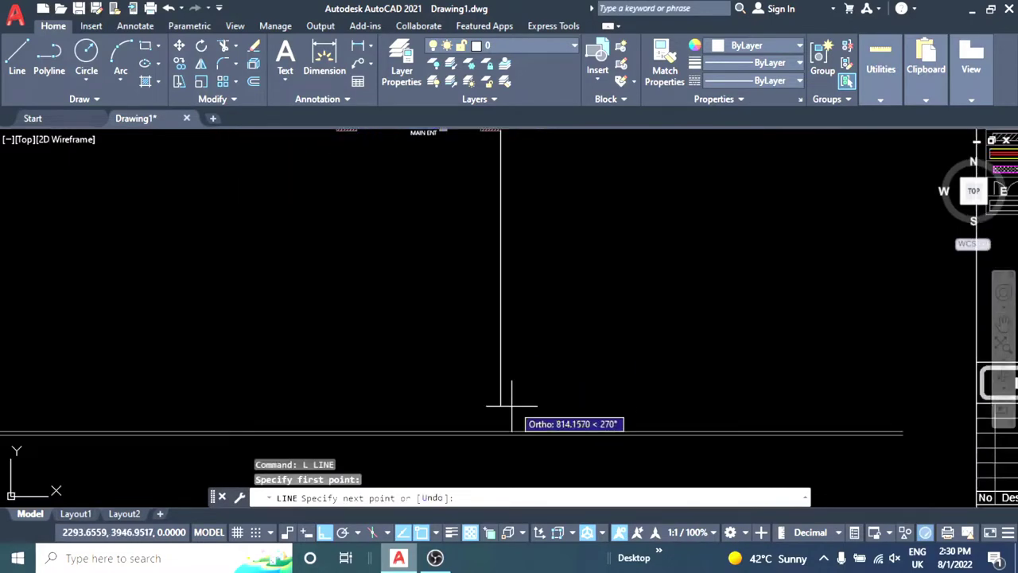
left_click(499, 432)
key("Escape")
scroll(453, 310, "up", 3)
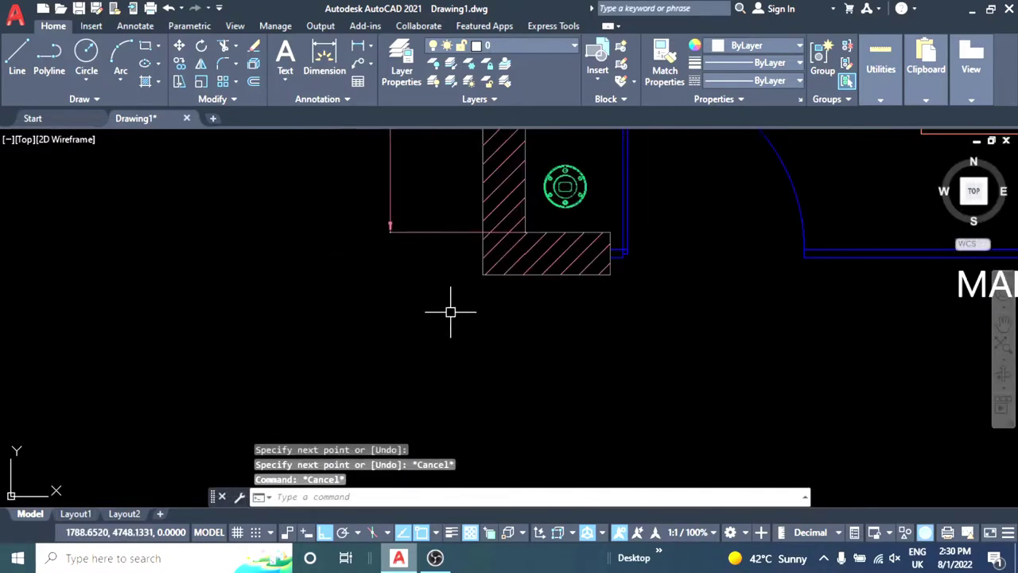
key("Return")
scroll(464, 336, "down", 3)
scroll(418, 293, "down", 2)
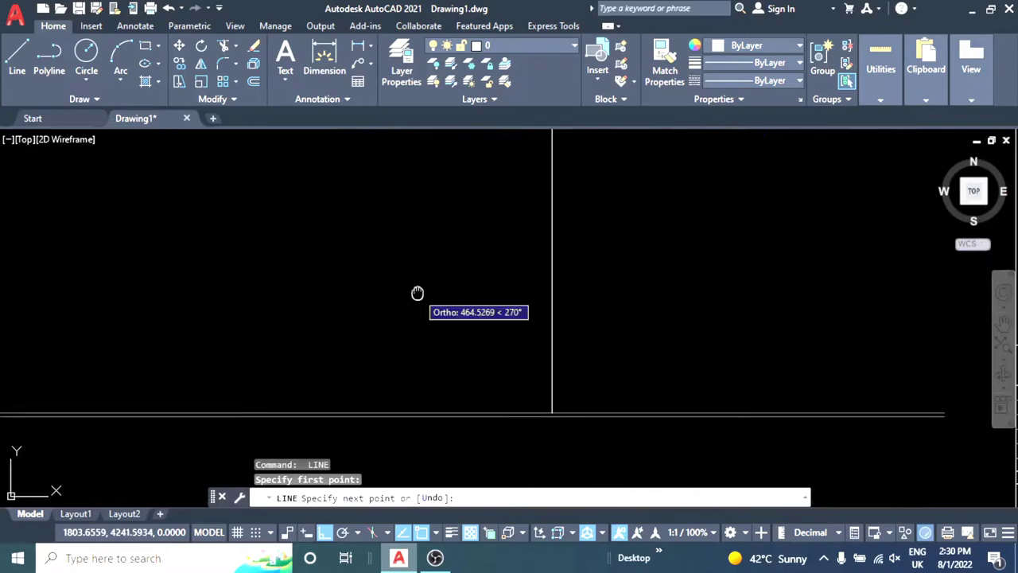
key("Escape")
key("Escape")
- Offset the road edge line 200 units upward
scroll(429, 310, "down", 4)
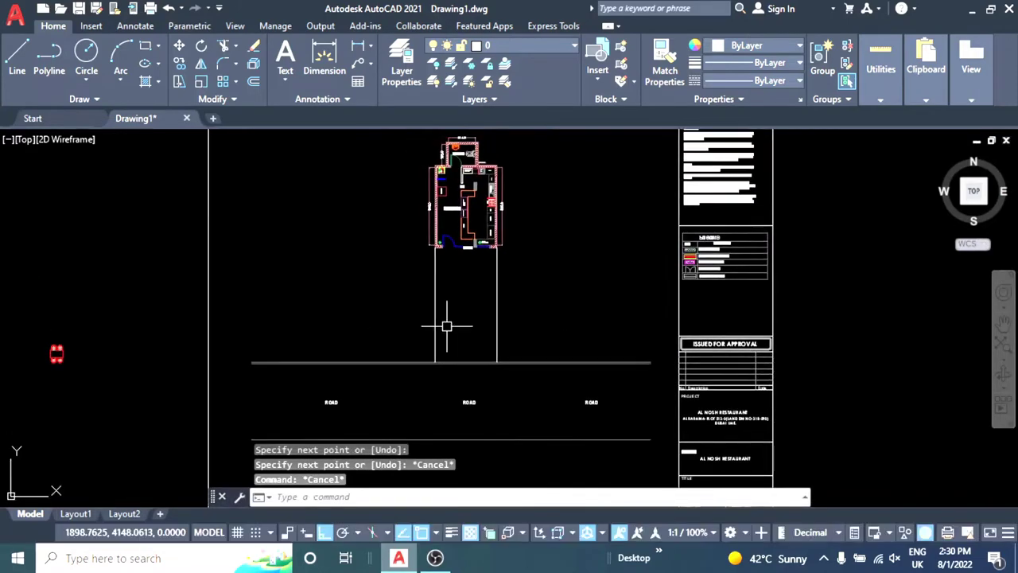
mouse_move(448, 323)
middle_mouse_down()
mouse_move(439, 287)
mouse_move(478, 337)
middle_mouse_up()
scroll(466, 295, "up", 5)
key("Escape")
key("Escape")
type("o")
key("Return")
type("200")
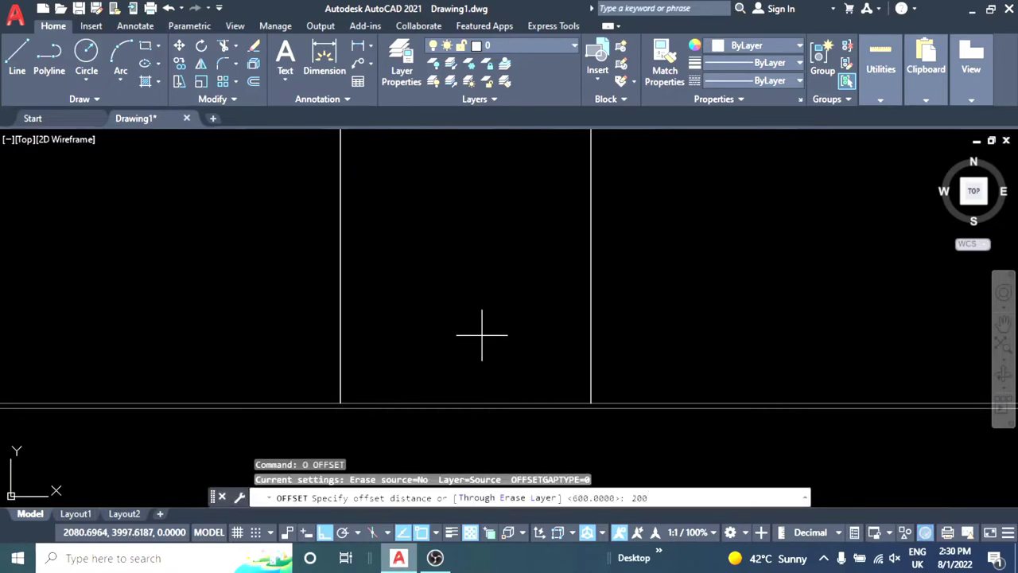
key("Return")
left_click(481, 403)
left_click(480, 318)
scroll(461, 287, "down", 3)
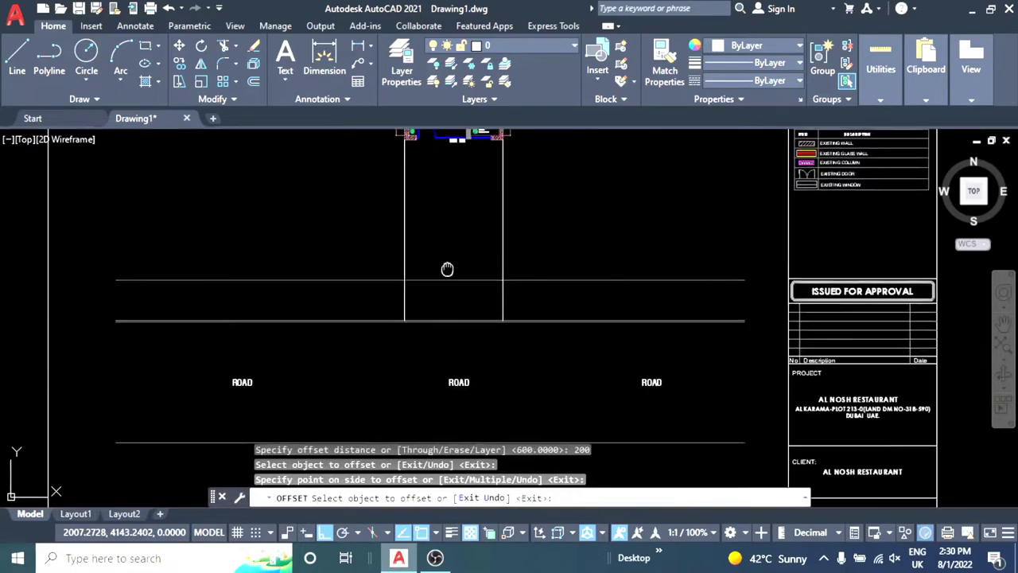
key("Escape")
key("Escape")
- Offset the new line 400 upward, then erase that misplaced copy
key("Return")
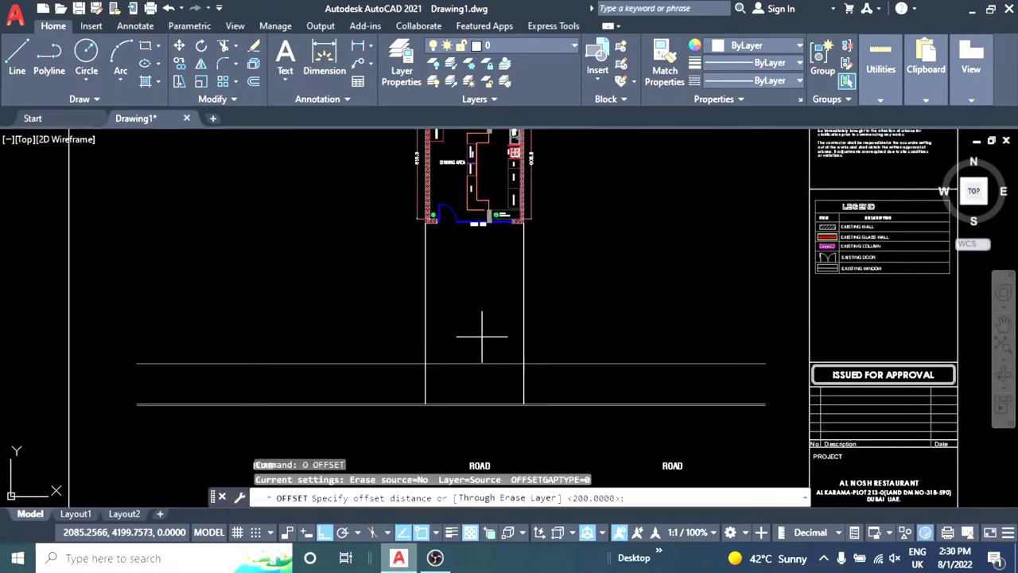
type("400")
key("Return")
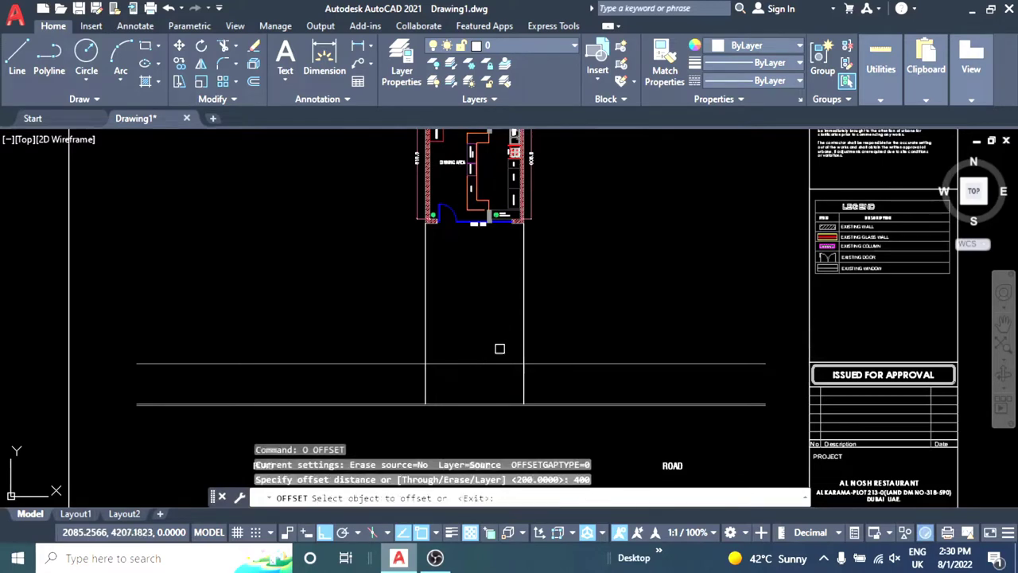
left_click(494, 364)
left_click(488, 329)
left_click(495, 279)
left_click(466, 321)
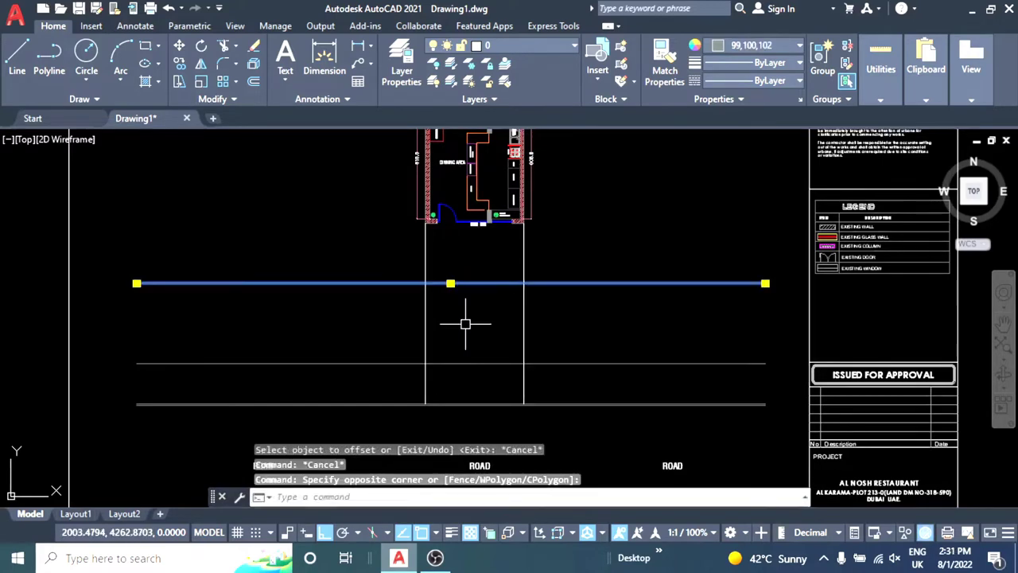
key("Escape")
left_click(481, 282)
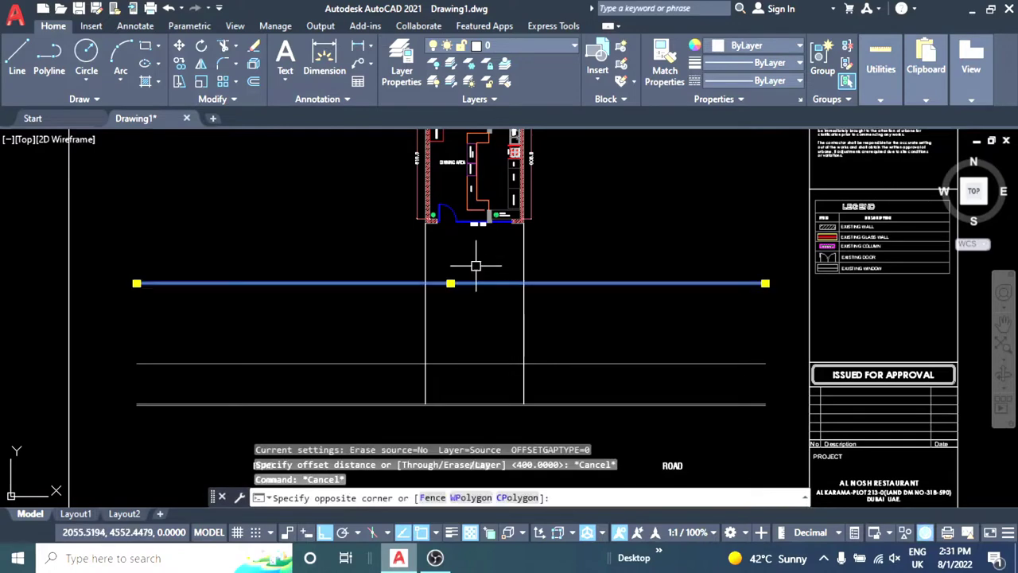
type("e")
key("Return")
- Offset the 200 line a further 300 units upward
key("Return")
type("300")
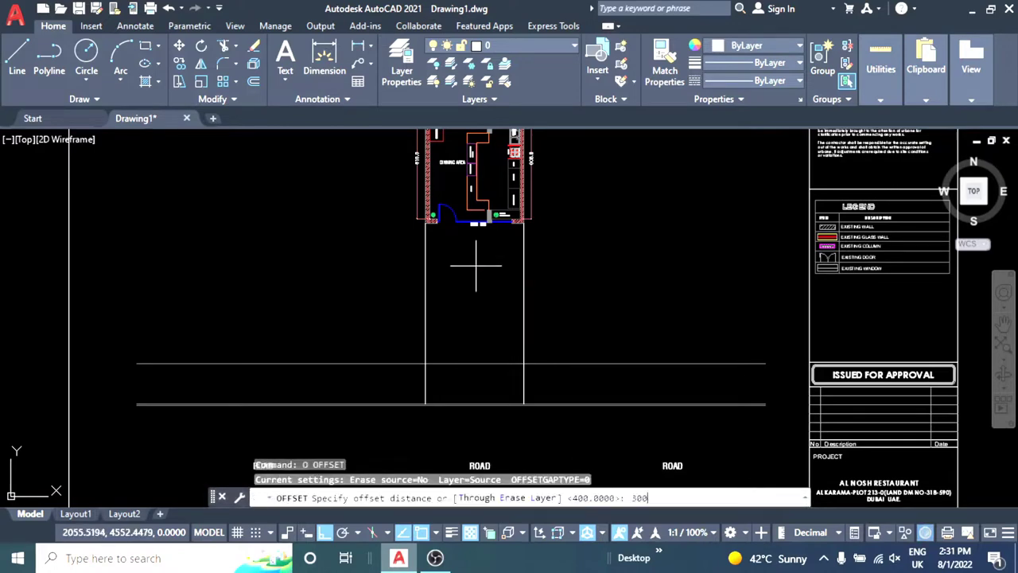
key("Return")
left_click(485, 362)
left_click(552, 318)
key("Escape")
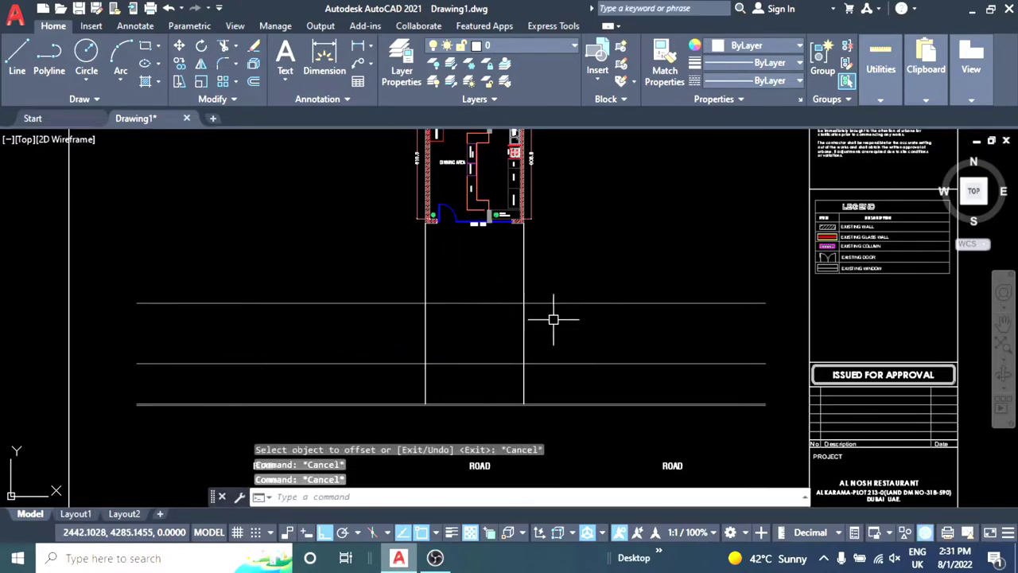
type("tr")
key("Return")
- Trim the crossing horizontal and vertical lines to leave the access-path outline
mouse_move(558, 279)
left_mouse_down()
mouse_move(556, 368)
mouse_move(432, 374)
left_mouse_up()
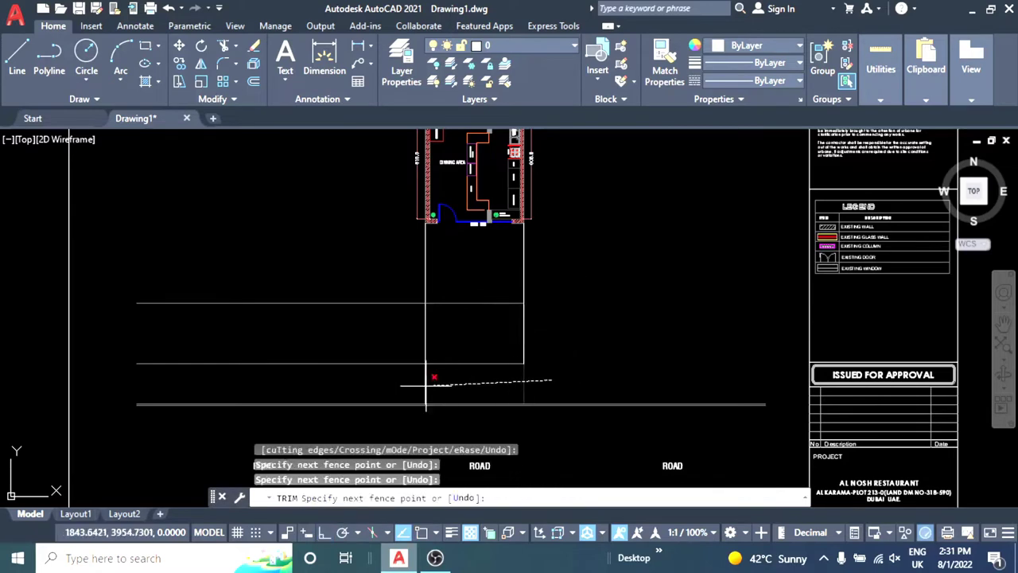
left_click_drag(384, 275, 395, 386)
left_click_drag(552, 252, 387, 284)
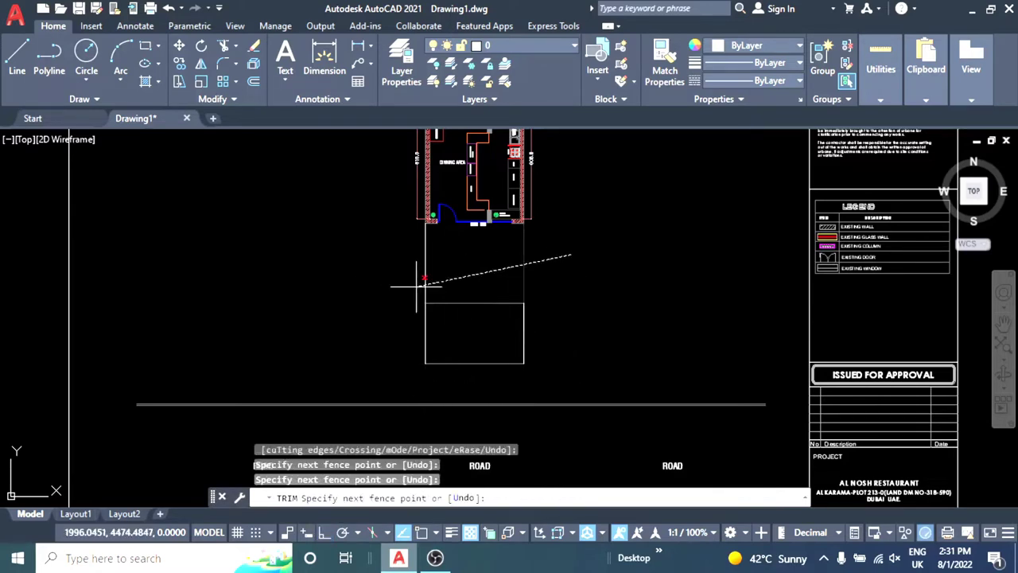
key("Escape")
key("Escape")
middle_click_drag(434, 282, 419, 232)
- Select the outdoor-area rectangle and move it 700 units left
type("rec")
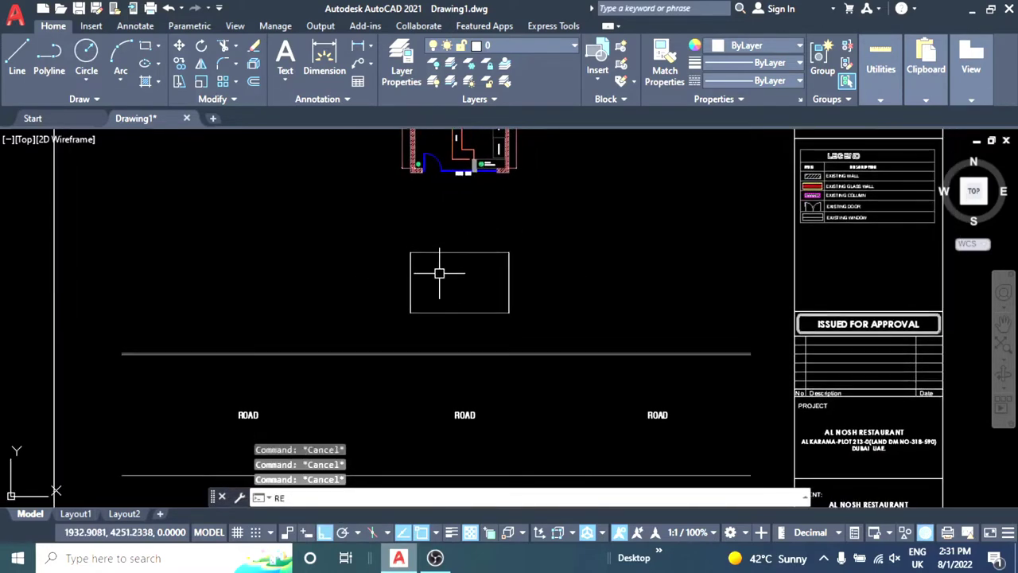
key("Return")
left_click(411, 253)
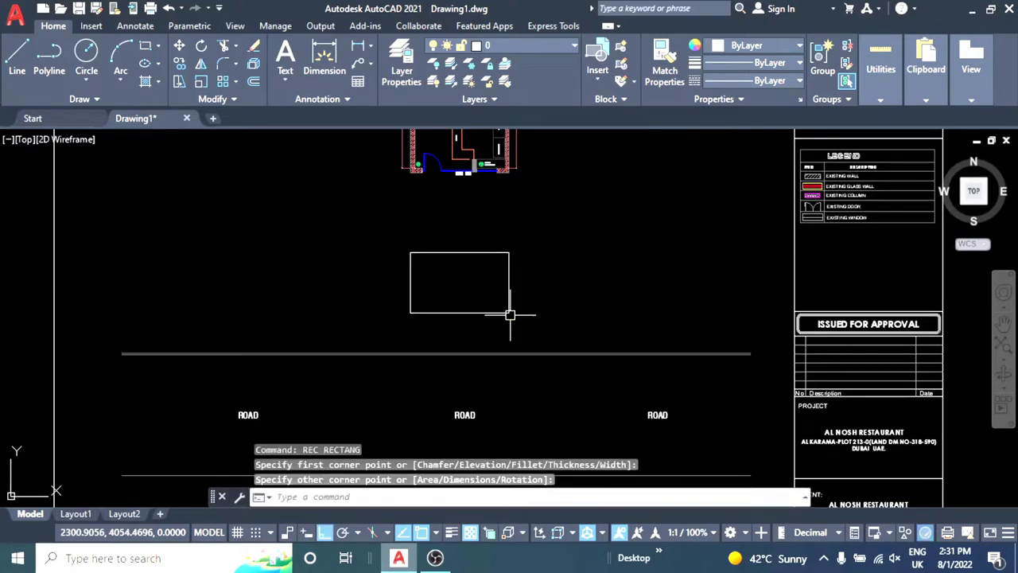
key("Escape")
key("Escape")
left_click(411, 296)
middle_click_drag(440, 298, 468, 303)
type("m")
key("Return")
left_click(493, 289)
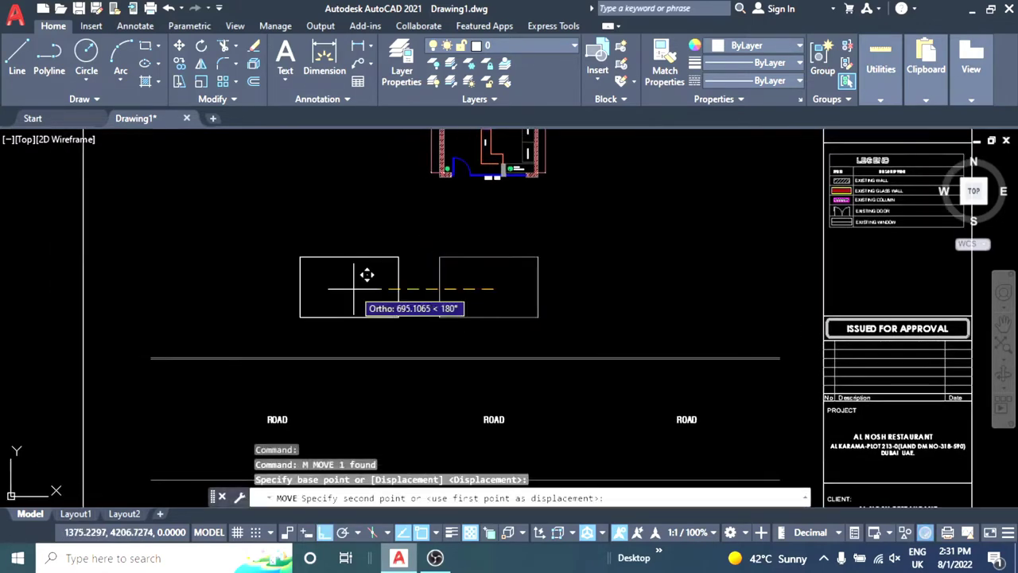
key("Return")
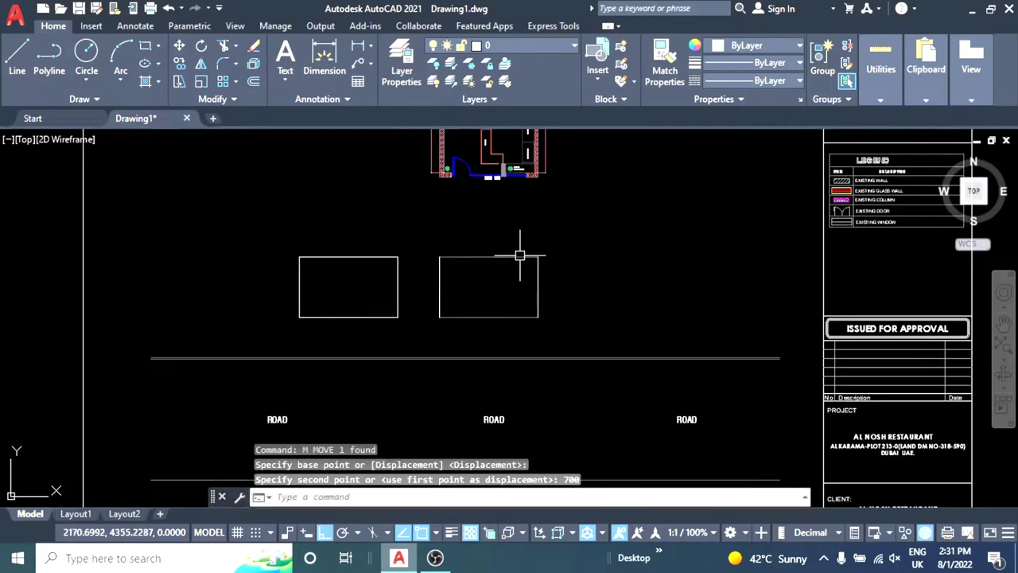
- Delete the right rectangle and move the remaining one 700 units above the road
left_click(548, 240)
left_click(394, 370)
type("e")
key("Return")
left_click(398, 314)
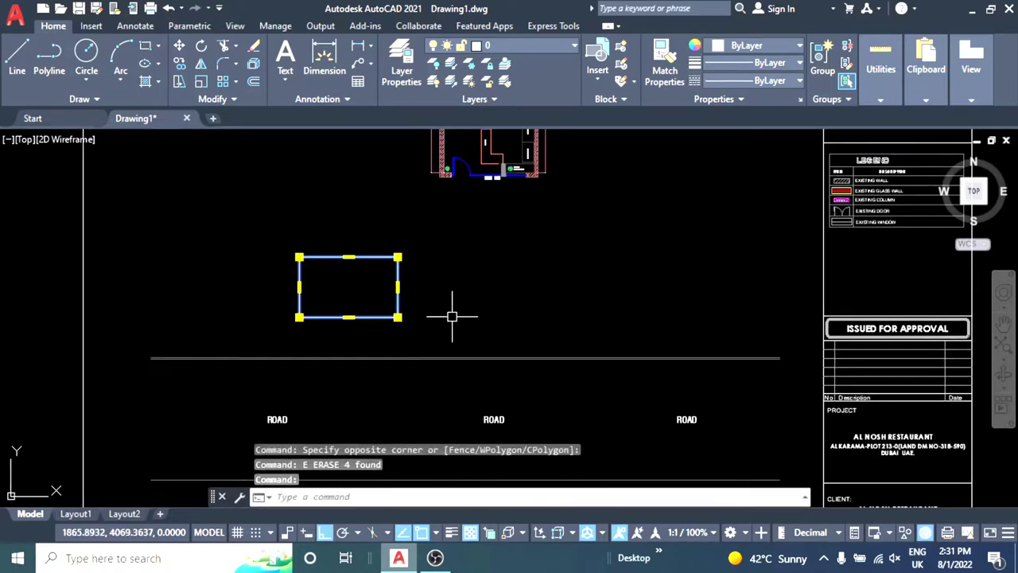
type("m")
key("Return")
left_click(447, 313)
key("Return")
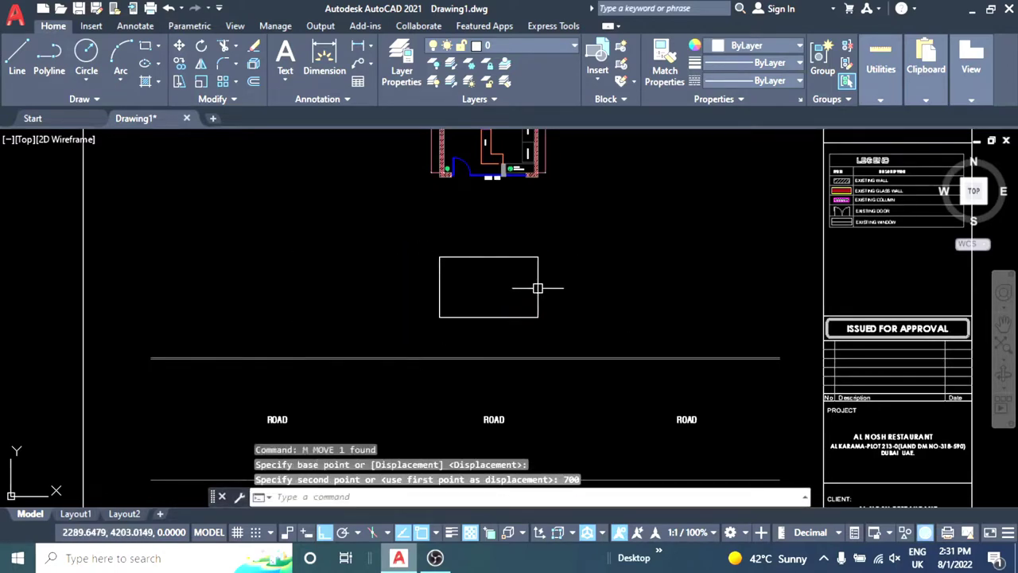
key("Escape")
key("Escape")
- Zoom in on the floor plan and select the HIGH SHELVES leader label
scroll(522, 295, "down", 1)
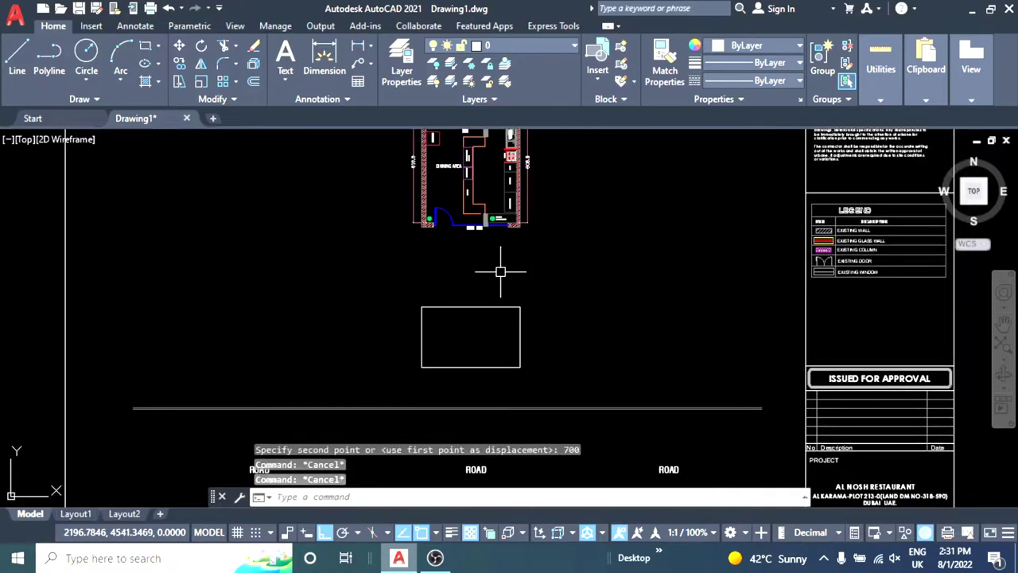
middle_click_drag(498, 278, 448, 237)
scroll(475, 311, "down", 1)
scroll(475, 311, "down", 1)
mouse_move(474, 311)
middle_mouse_down()
mouse_move(454, 308)
mouse_move(457, 374)
middle_mouse_up()
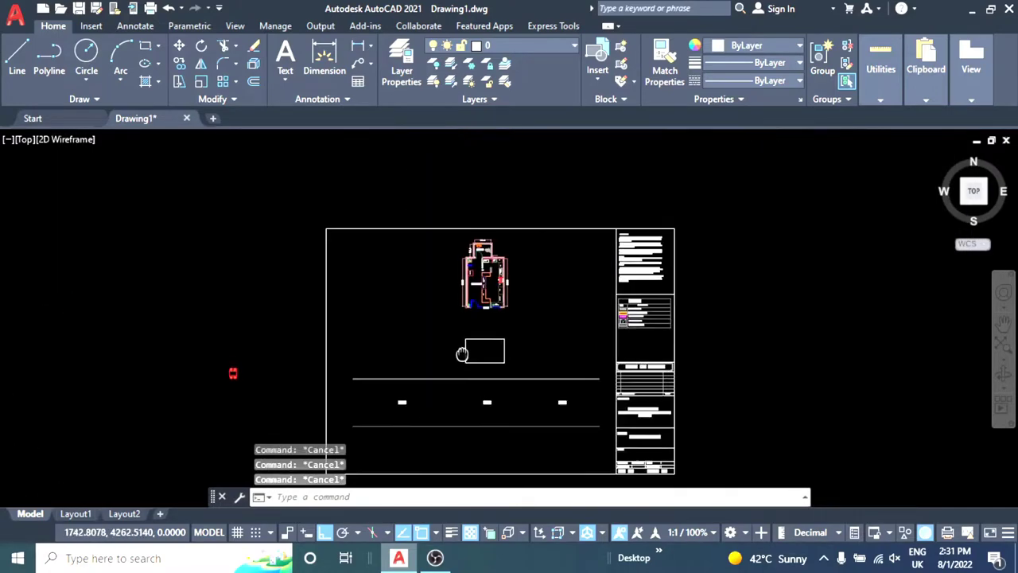
scroll(460, 302, "up", 2)
scroll(459, 294, "up", 1)
scroll(459, 283, "down", 1)
scroll(460, 283, "up", 1)
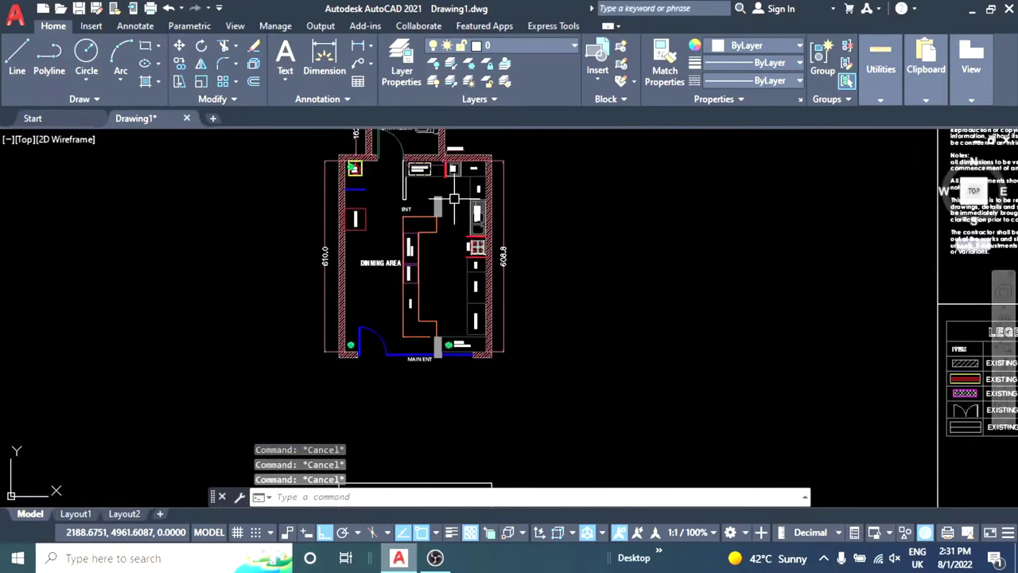
scroll(466, 250, "up", 3)
scroll(505, 168, "up", 1)
scroll(513, 277, "down", 1)
left_click(481, 328)
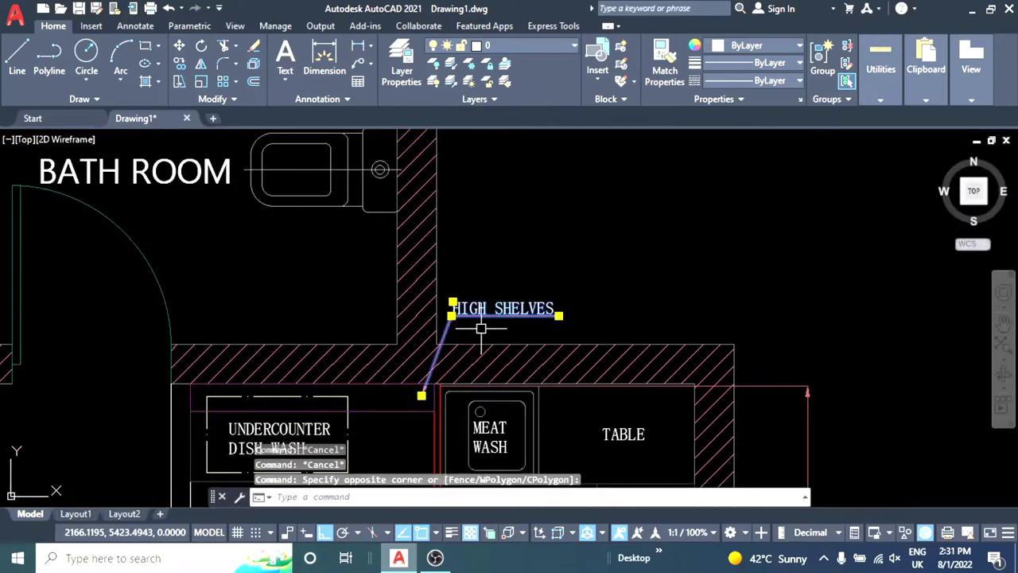
- Copy the HIGH SHELVES leader label down onto the road line
type("co")
key("Return")
left_click(422, 394)
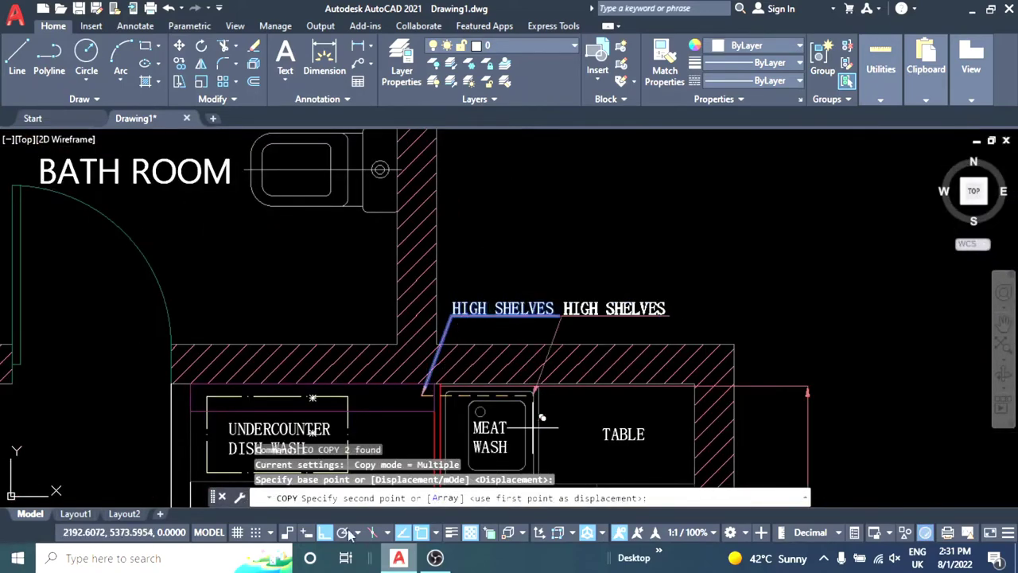
scroll(509, 382, "down", 3)
scroll(455, 333, "down", 2)
scroll(455, 332, "up", 3)
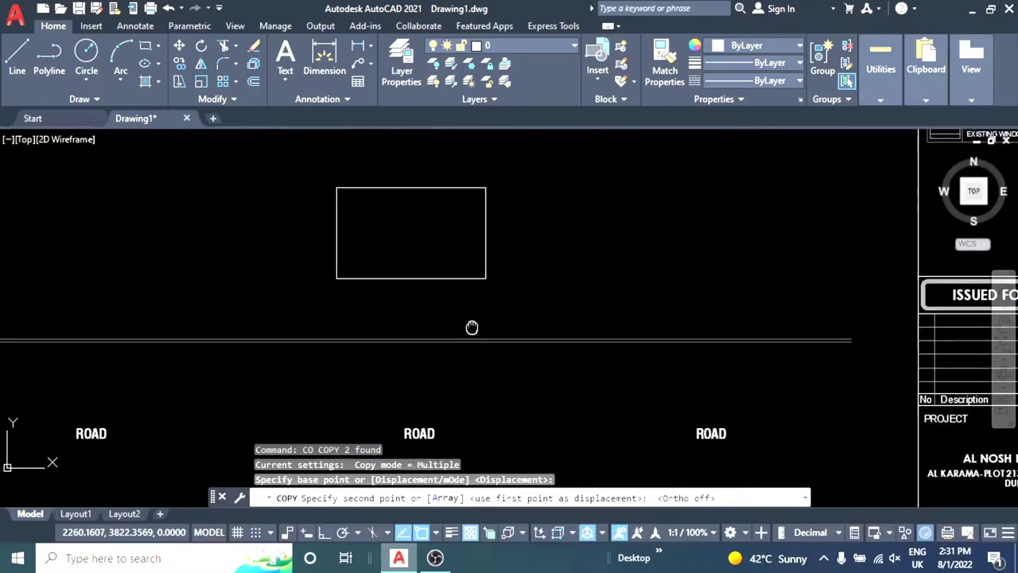
scroll(461, 322, "up", 3)
scroll(493, 266, "down", 6)
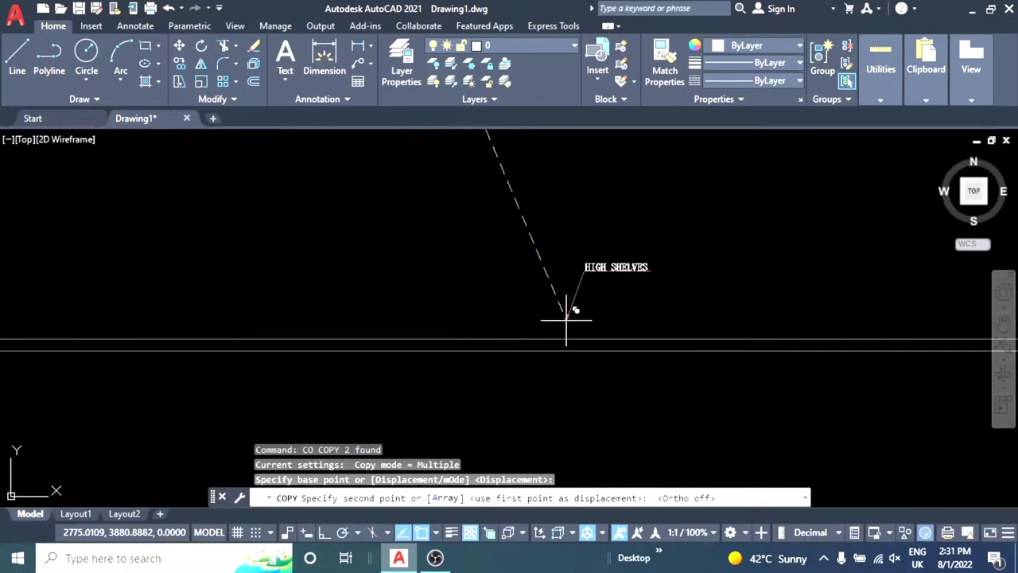
left_click(484, 337)
key("Escape")
left_click(527, 281)
type("sc")
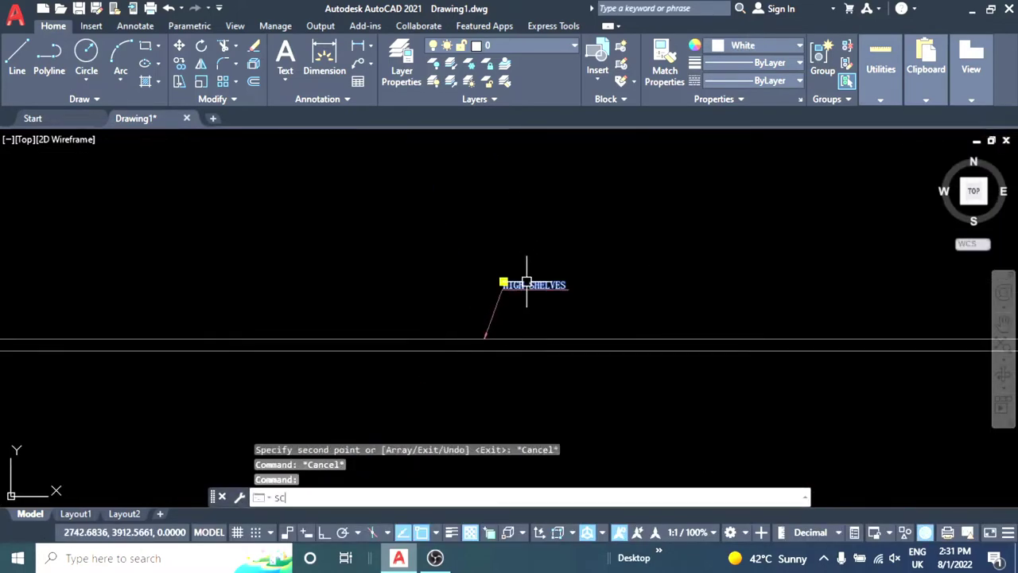
- Scale the copied label by a factor of 3 and change its text to EXISTING CURB STONE
key("Return")
left_click(527, 282)
type("3")
key("Return")
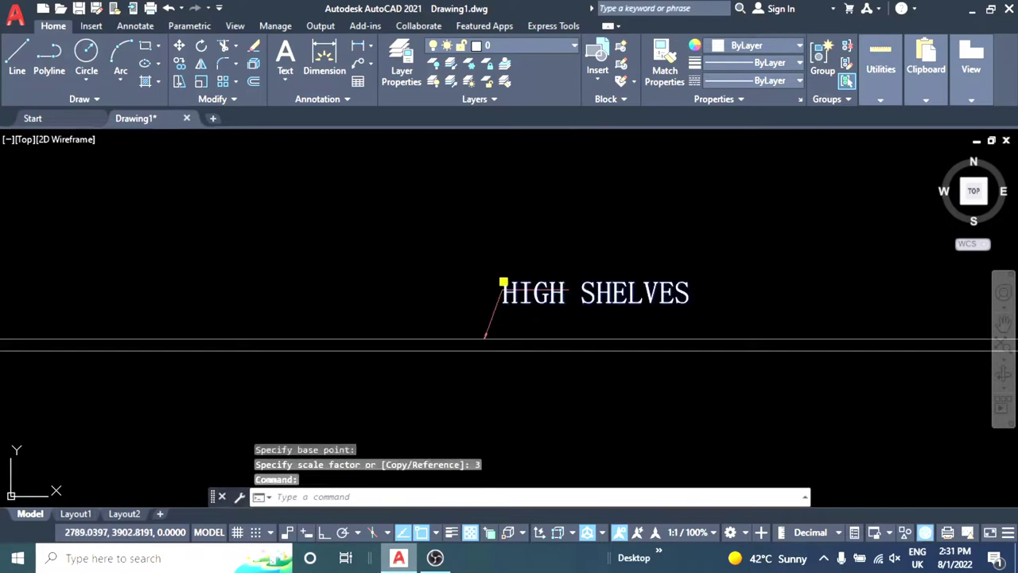
double_click(585, 294)
type("EXISTING CURB STONE")
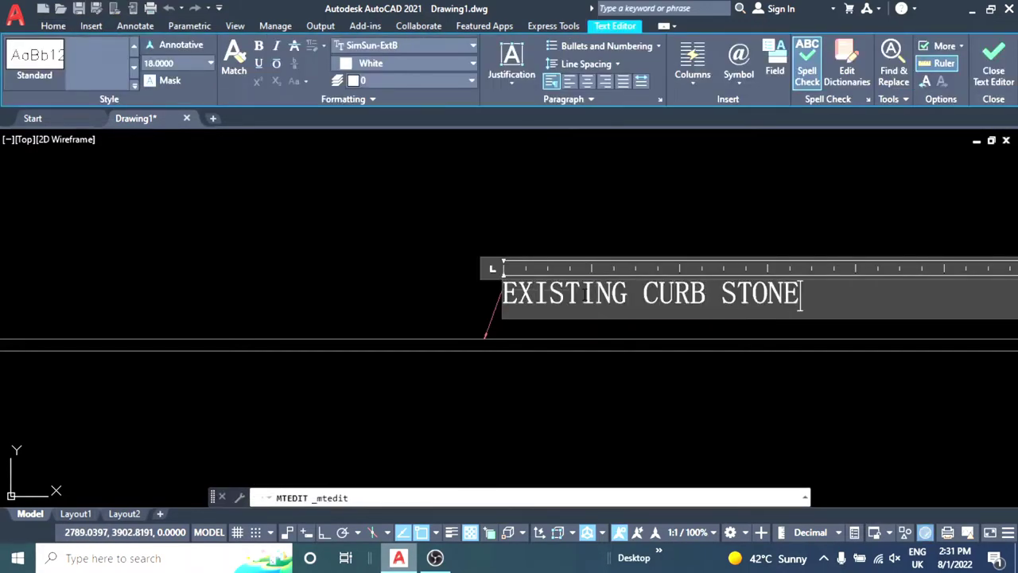
key("Escape")
key("Escape")
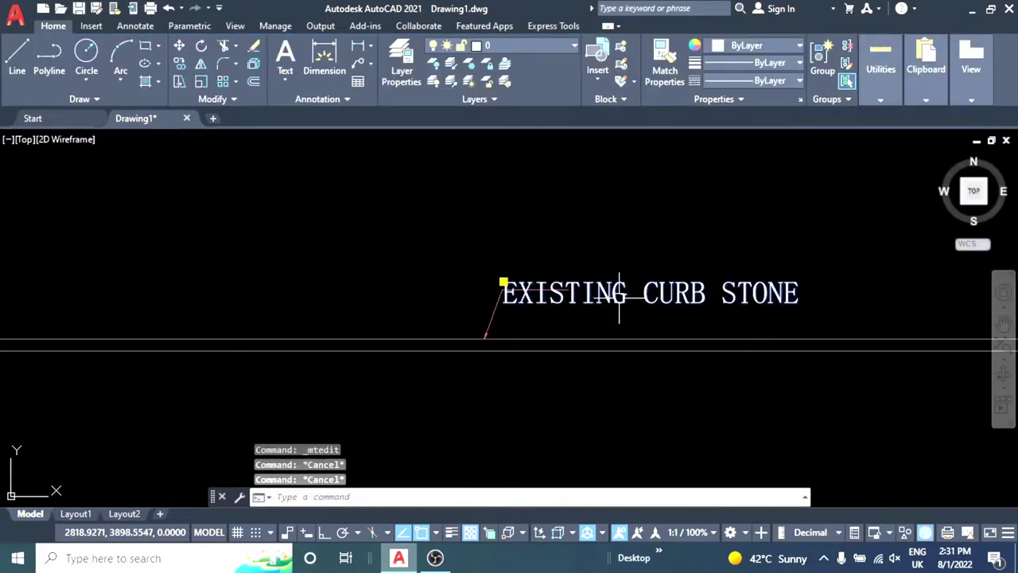
- Nudge the EXISTING CURB STONE text up-left and adjust the leader's arrow size
middle_click_drag(620, 294, 631, 347)
type("m")
key("Return")
left_click(658, 265)
left_click(637, 241)
key("Escape")
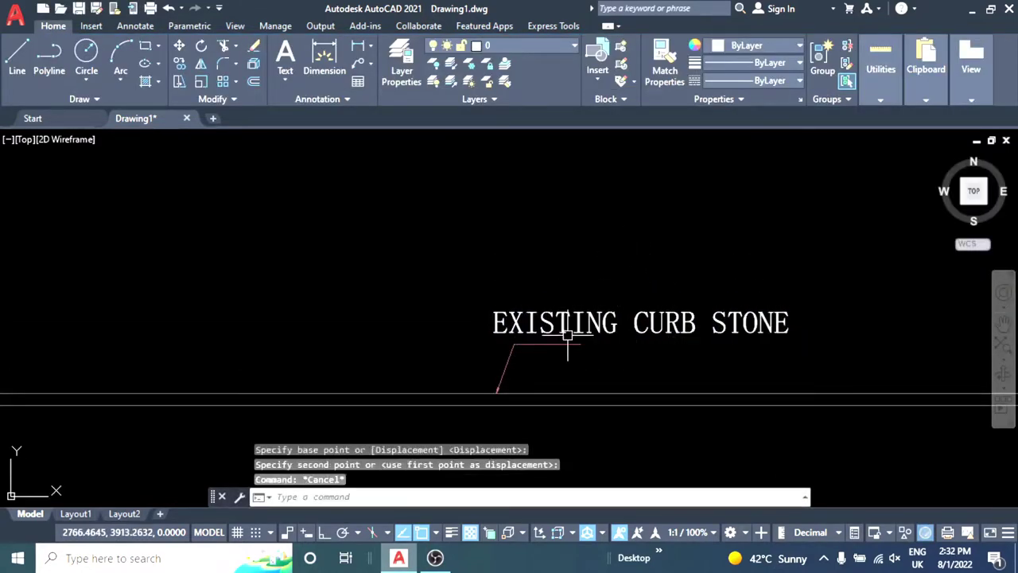
left_click(520, 350)
left_click(689, 324)
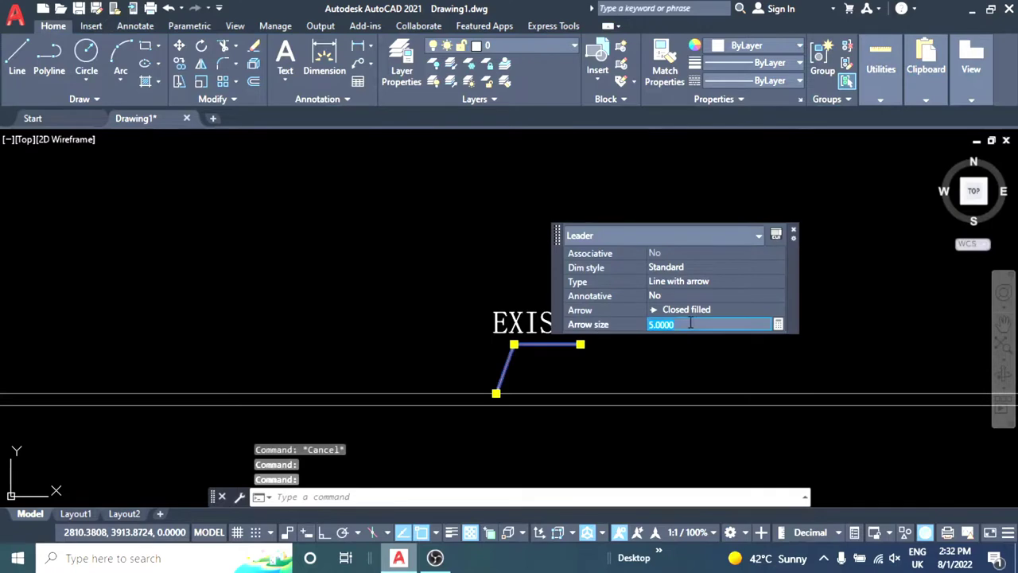
key("Escape")
key("Escape")
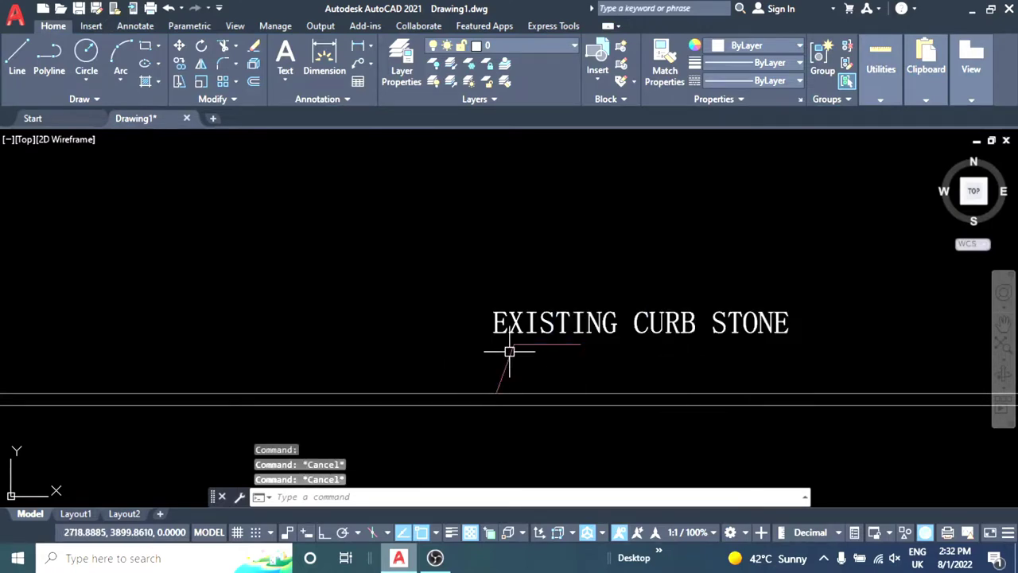
type("l")
key("Return")
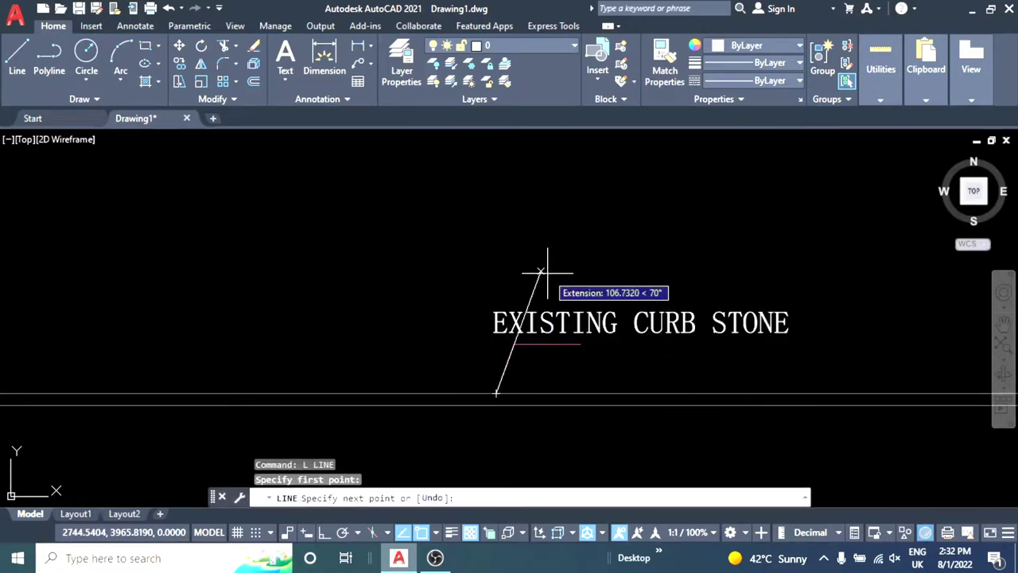
- Draw a guide line and stretch the leader's bend and landing onto it
left_click(547, 272)
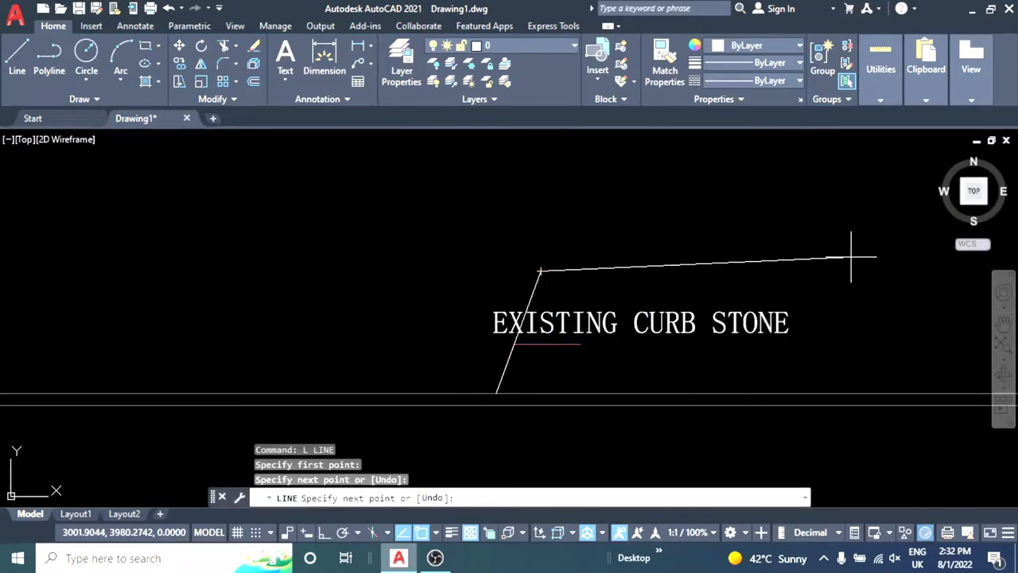
left_click(812, 261)
key("Escape")
left_click(545, 344)
left_click(514, 343)
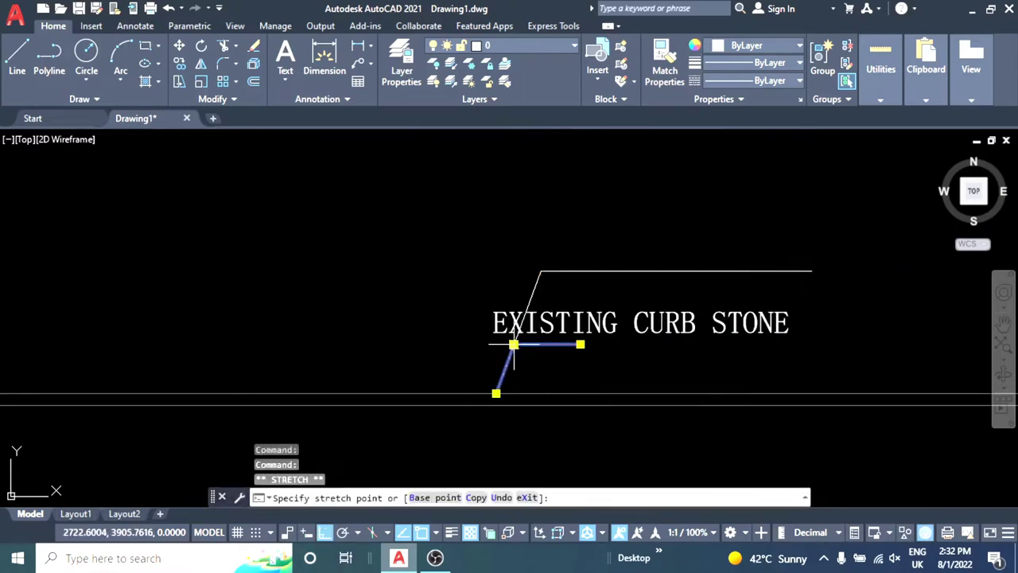
left_click(541, 272)
left_click(811, 272)
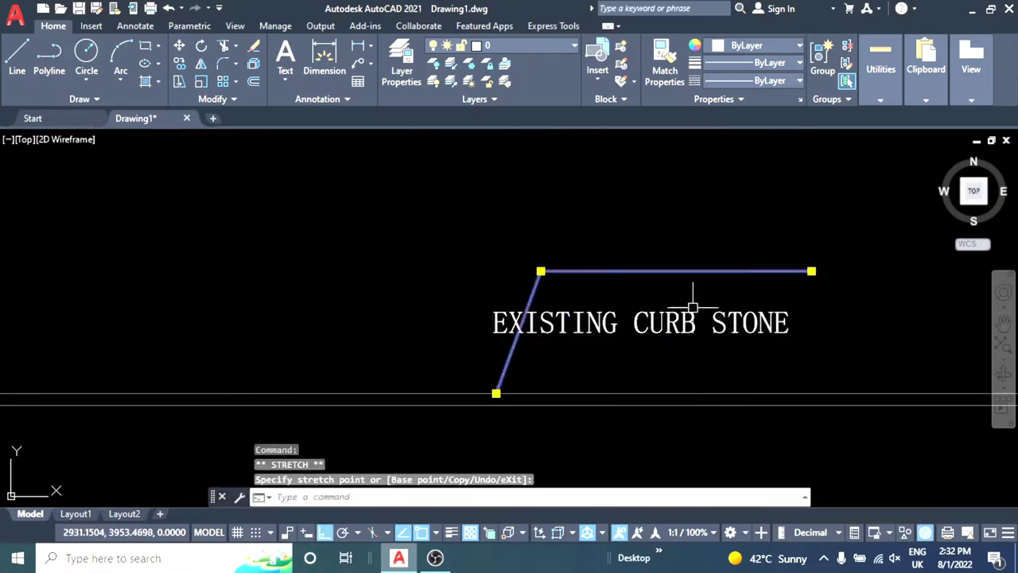
key("Escape")
key("Escape")
- Move the EXISTING CURB STONE text above the landing and erase the guide line
type("m")
key("Return")
left_click(588, 324)
left_click(600, 276)
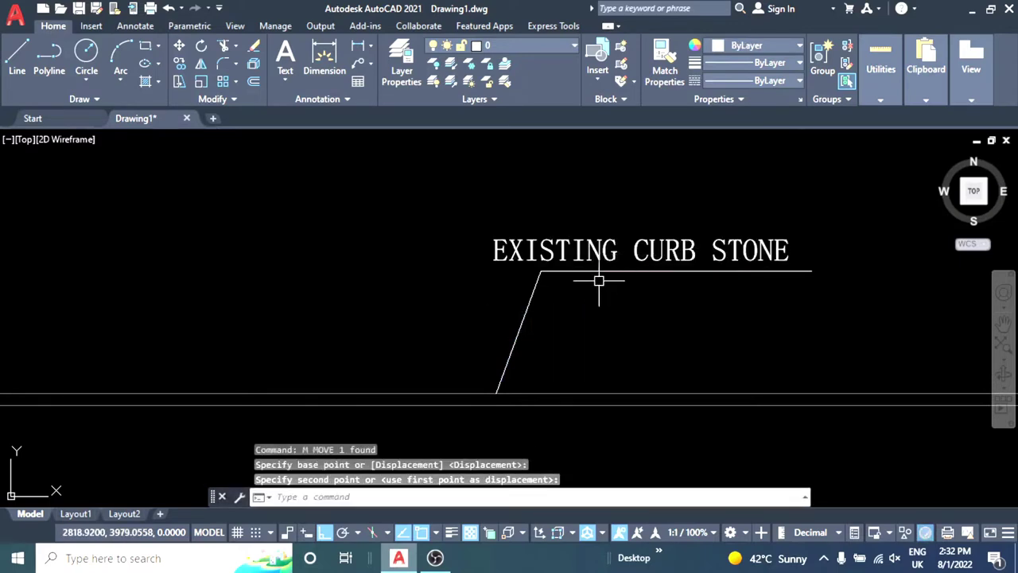
type("e")
key("Return")
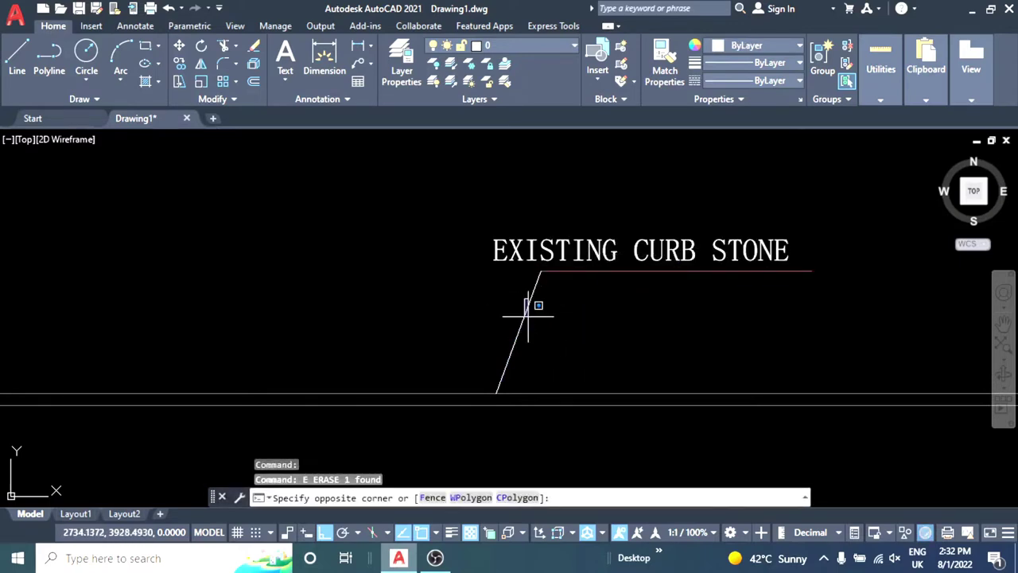
- Set the curb stone leader's arrow size to 29
left_click(529, 308)
key("Escape")
left_click(532, 297)
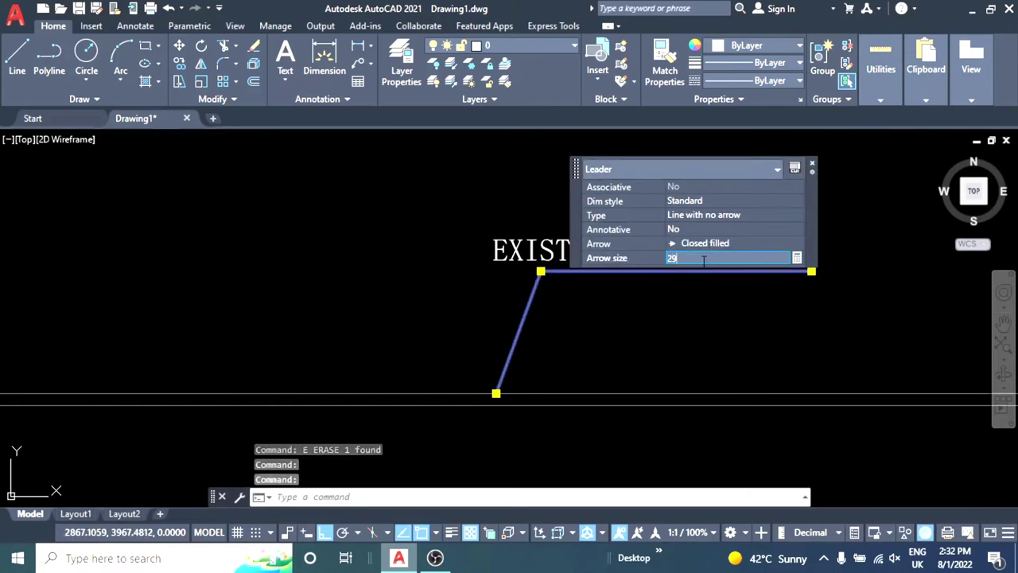
key("Escape")
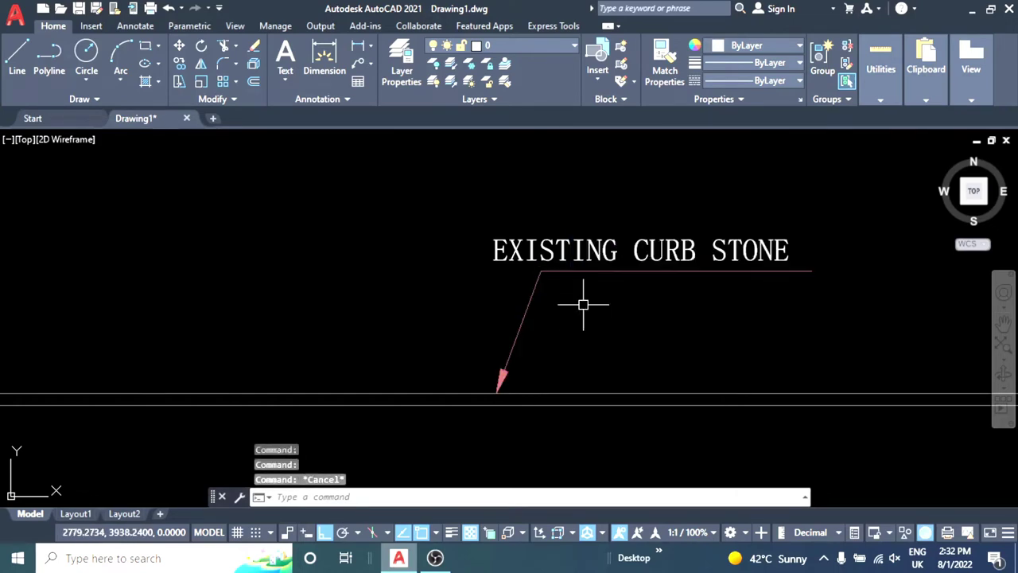
key("Escape")
- Shift the curb stone text right over the landing and lengthen the landing end
middle_click_drag(589, 271, 503, 294)
left_click(525, 274)
mouse_move(525, 274)
left_mouse_down()
mouse_move(596, 334)
mouse_move(587, 337)
left_mouse_up()
left_click(646, 296)
left_click(726, 295)
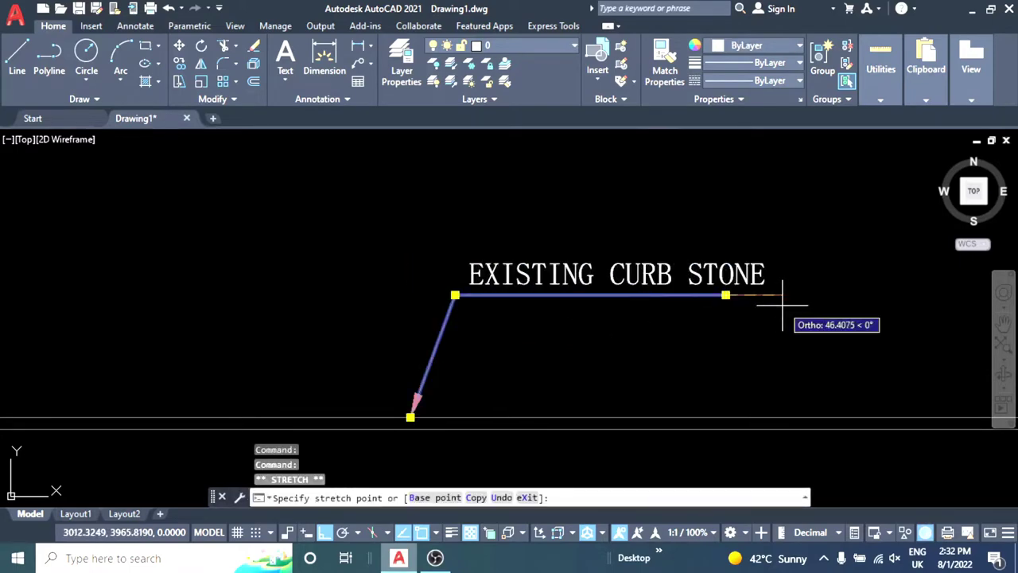
scroll(616, 295, "down", 2)
scroll(582, 275, "down", 3)
scroll(654, 309, "down", 1)
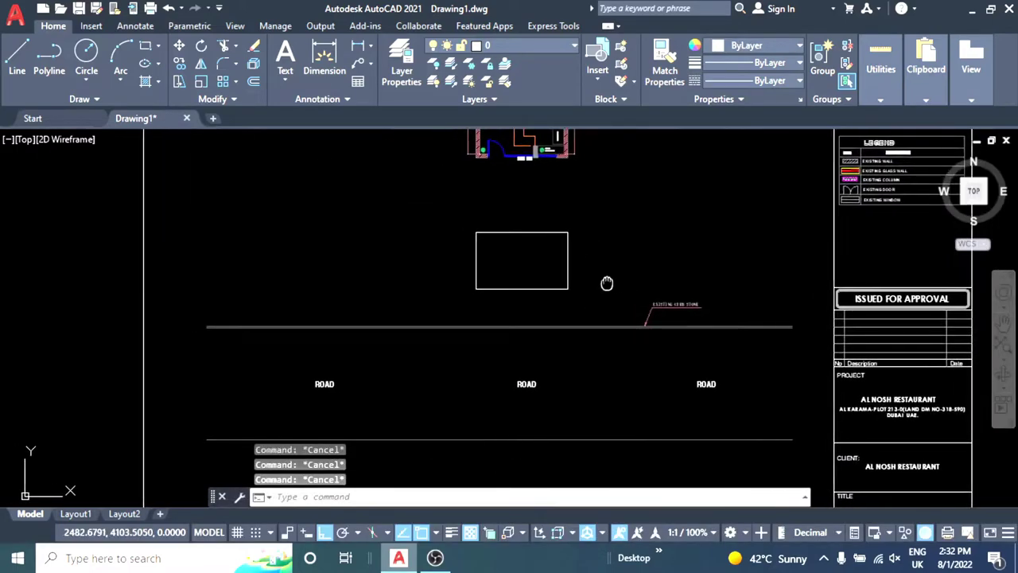
- Copy the EXISTING CURB STONE leader and its text further left along the road
scroll(704, 311, "up", 2)
left_click(661, 332)
middle_click_drag(640, 314, 723, 290)
type("c")
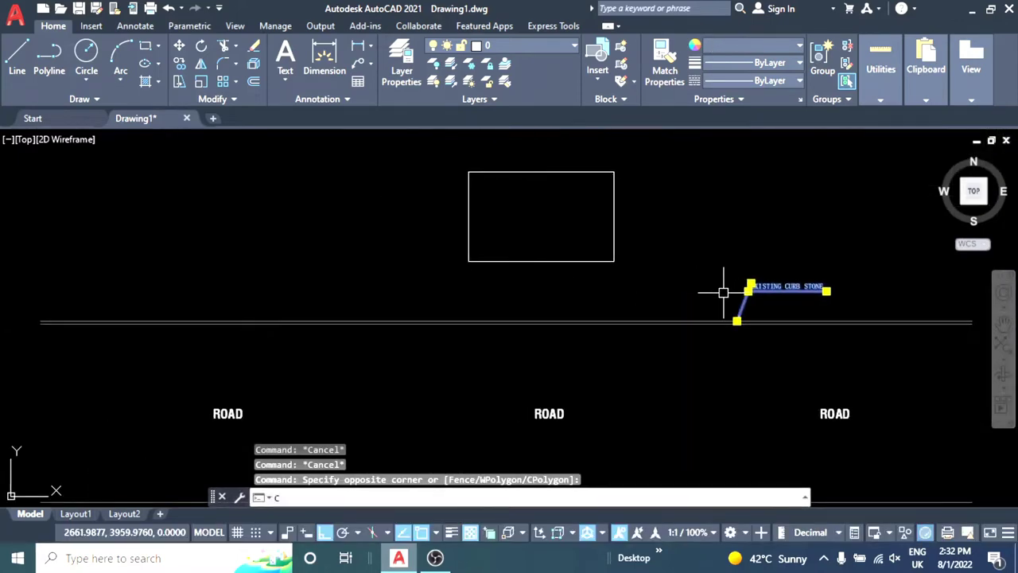
type("o")
key("Return")
left_click(723, 292)
scroll(471, 268, "down", 3)
left_click(401, 268)
key("Escape")
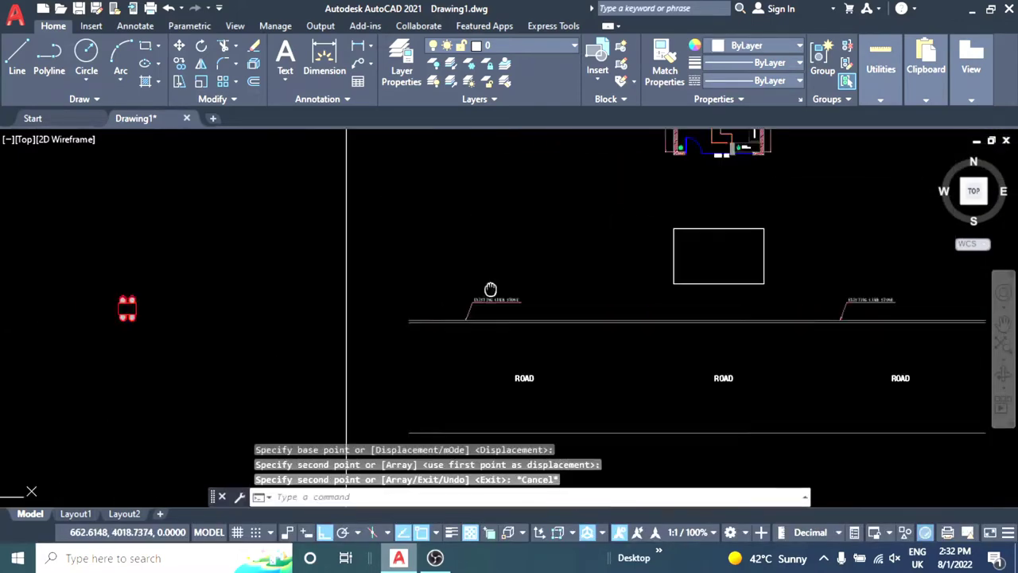
- Mirror the two curb-stone leaders with MI, then undo the mirror
middle_click_drag(491, 290, 289, 266)
left_click(684, 276)
left_click(477, 247)
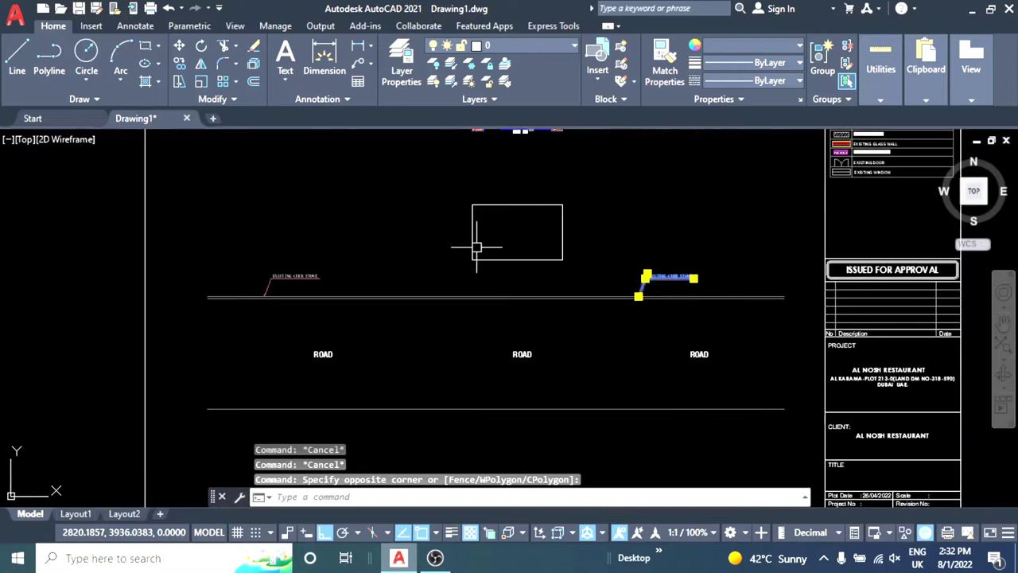
left_click(285, 280)
type("mi")
key("Return")
scroll(446, 293, "up", 3)
scroll(466, 262, "up", 2)
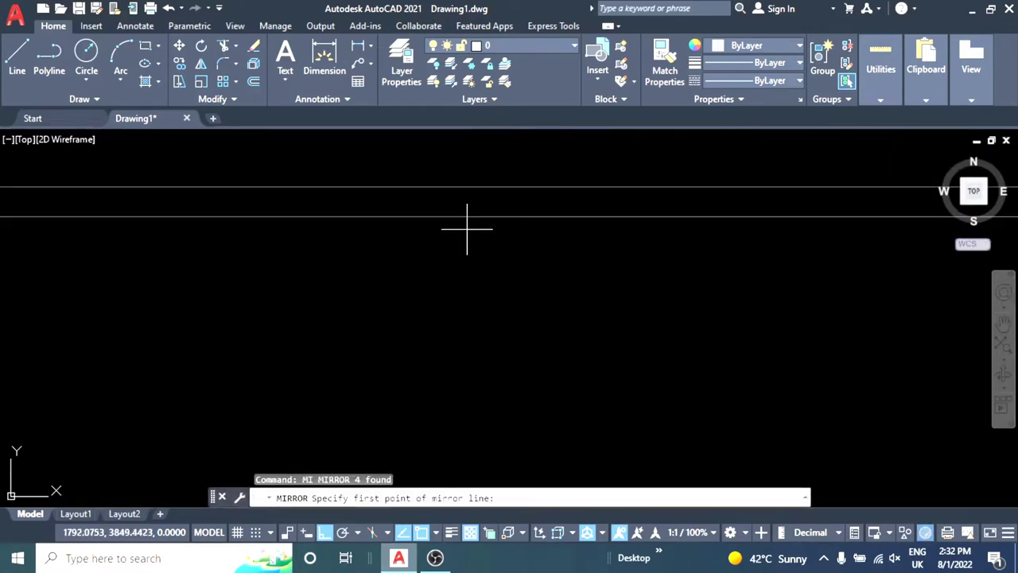
left_click(459, 205)
left_click(527, 205)
key("Return")
scroll(538, 209, "down", 2)
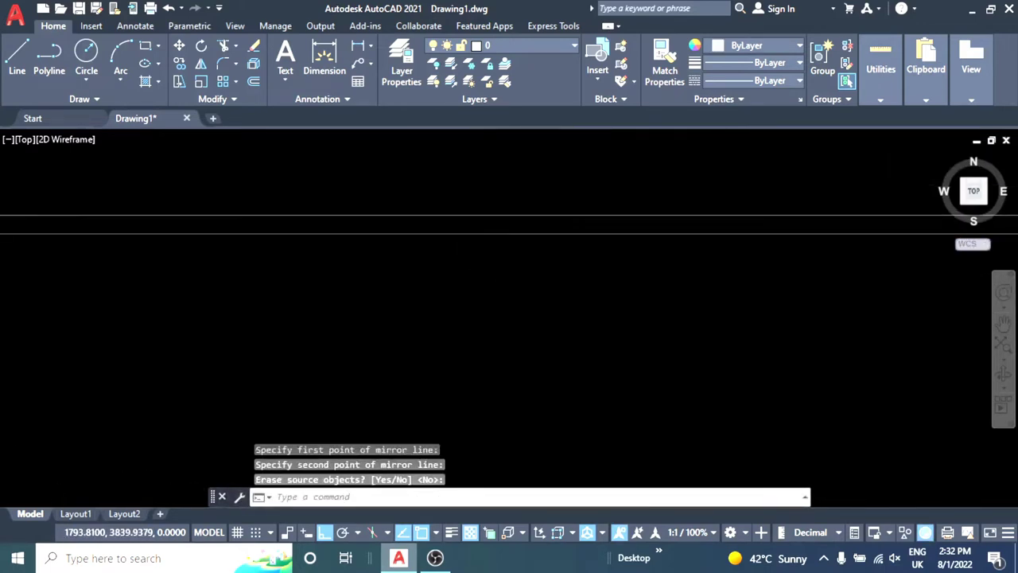
scroll(464, 289, "down", 3)
key("ctrl+z")
key("ctrl+z")
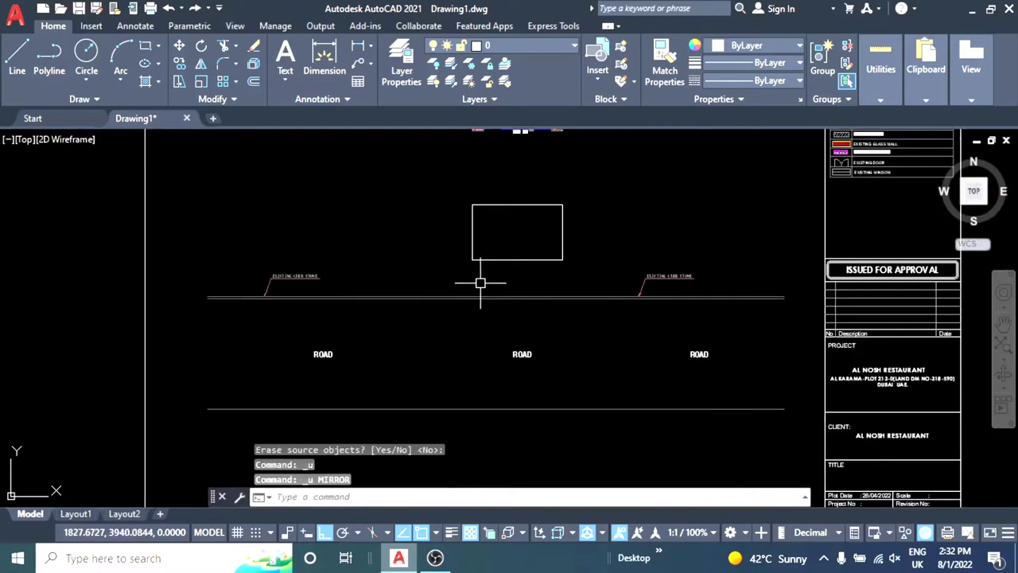
key("Escape")
key("Escape")
- Mirror both curb-stone leaders across a horizontal line, keeping the originals
scroll(641, 288, "up", 2)
left_click(727, 249)
left_click(625, 284)
left_click(380, 253)
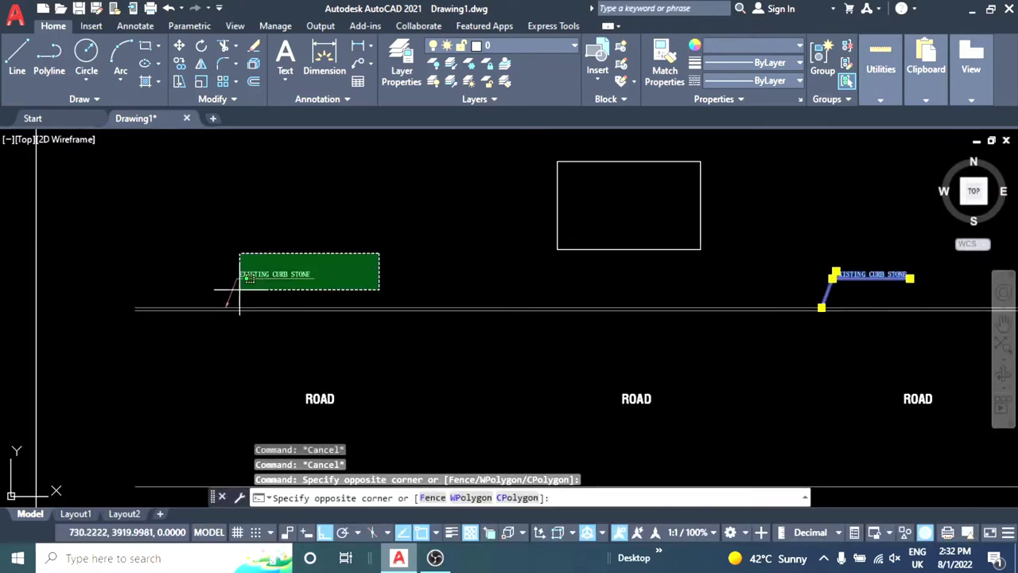
left_click(239, 289)
middle_click_drag(250, 312, 341, 311)
type("mi")
key("Return")
left_click(337, 300)
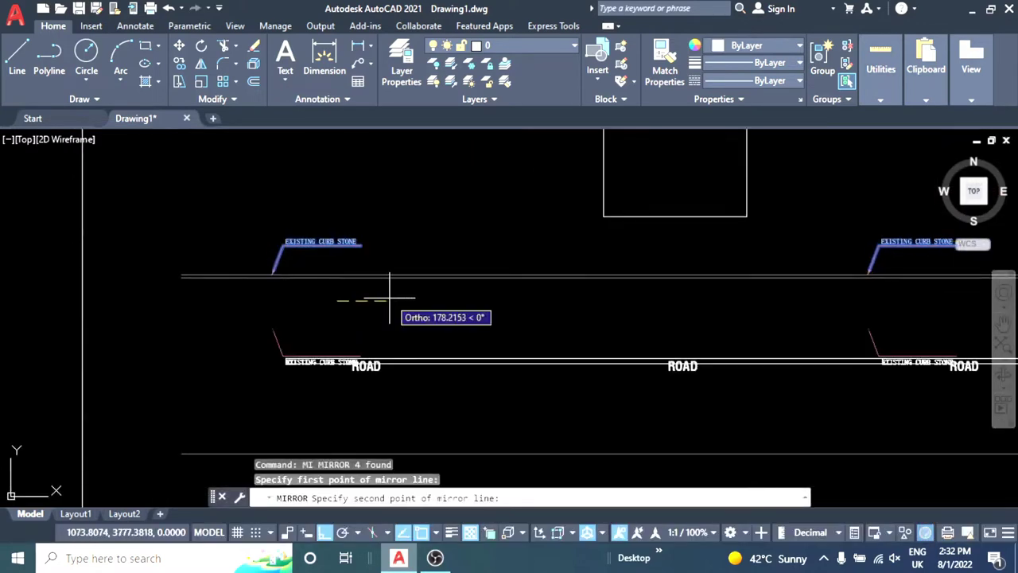
left_click(385, 298)
key("Return")
- Erase the extra left curb-stone leader
left_click(342, 259)
left_click(284, 234)
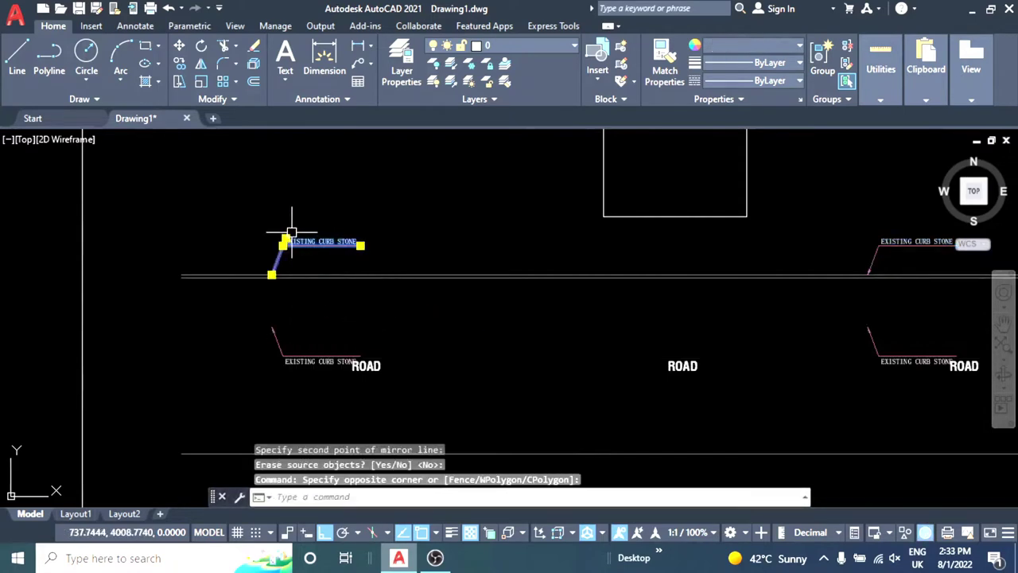
type("e")
key("Return")
middle_click_drag(547, 277, 324, 257)
- Move the right curb-stone leader up onto the upper road line
left_click(675, 236)
left_click_drag(676, 236, 636, 352)
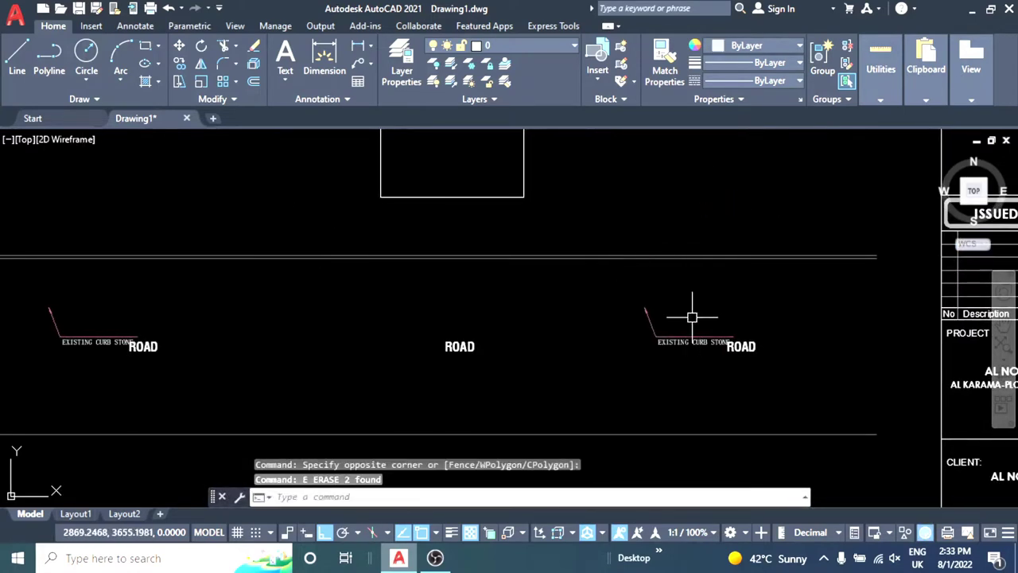
type("M")
key("Return")
scroll(636, 310, "up", 2)
left_click(653, 303)
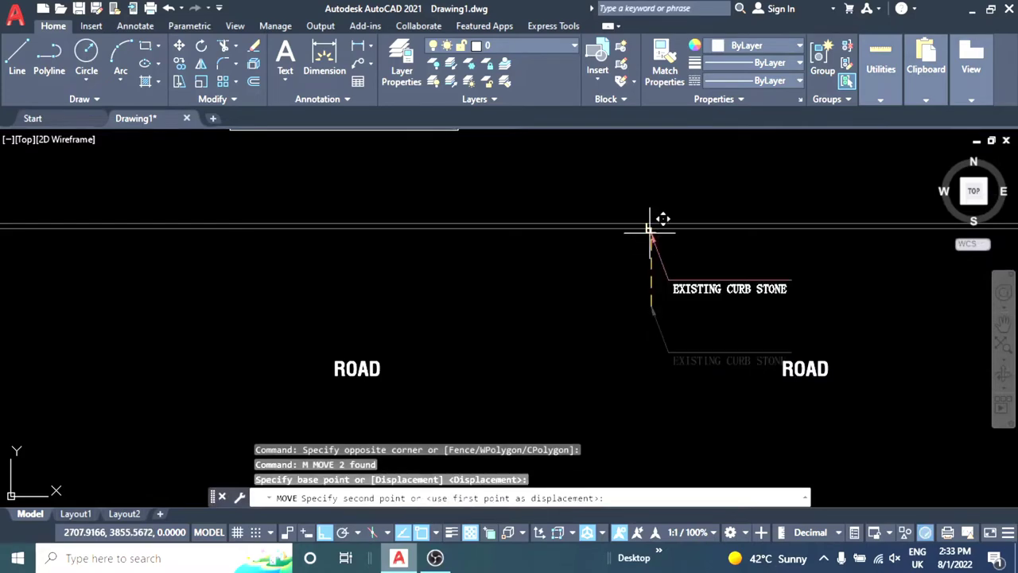
left_click(657, 220)
scroll(645, 318, "up", 2)
- Start moving the curb-stone text with M, then cancel the move
type("m")
key("Return")
left_click(644, 341)
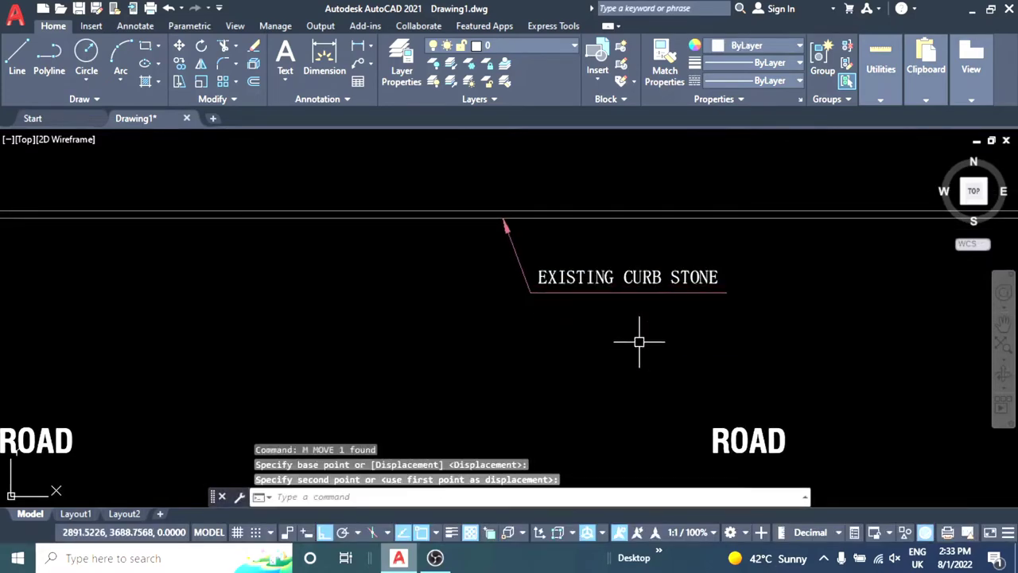
scroll(609, 303, "up", 2)
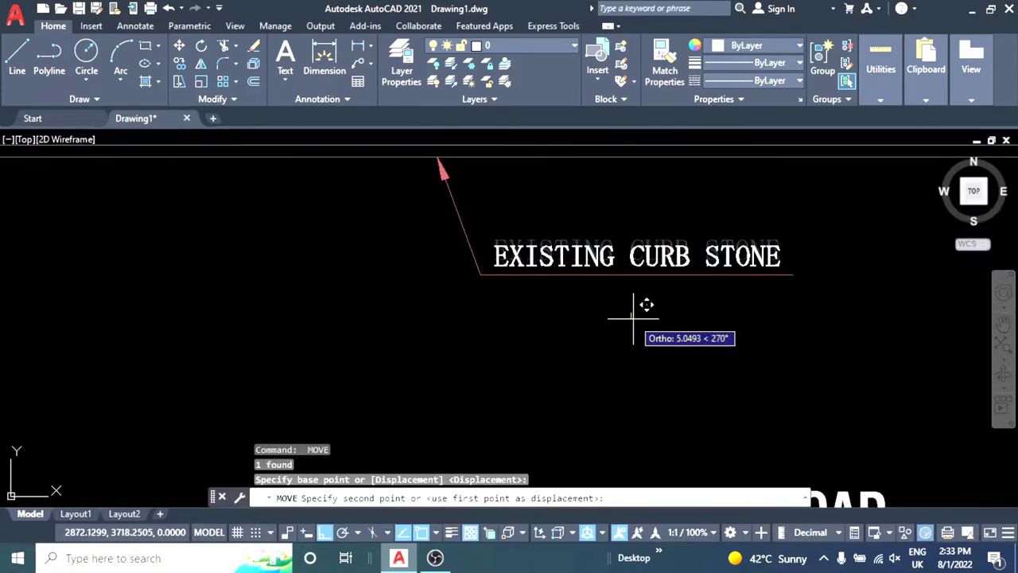
key("Escape")
scroll(710, 308, "down", 2)
scroll(710, 309, "down", 3)
- Start and cancel several selection windows near the ROAD labels
left_click(262, 341)
key("Escape")
left_click(271, 342)
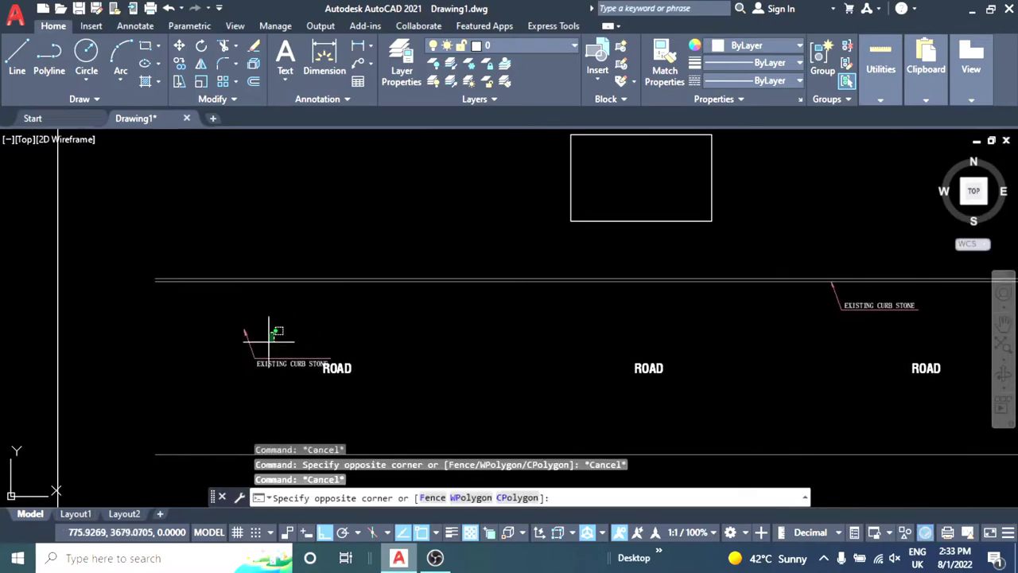
left_click(417, 345)
key("Escape")
key("Escape")
scroll(417, 345, "down", 2)
scroll(586, 334, "up", 2)
key("Escape")
- Copy the curb-stone leader to another spot along the road
left_click(707, 289)
left_click(692, 322)
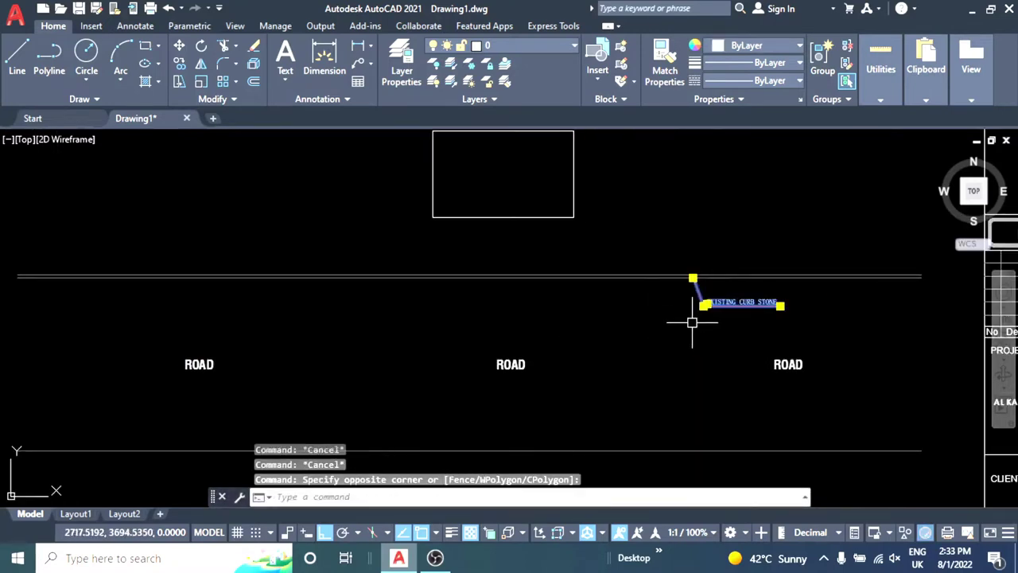
type("o")
key("Return")
left_click(665, 310)
middle_click_drag(416, 302, 572, 320)
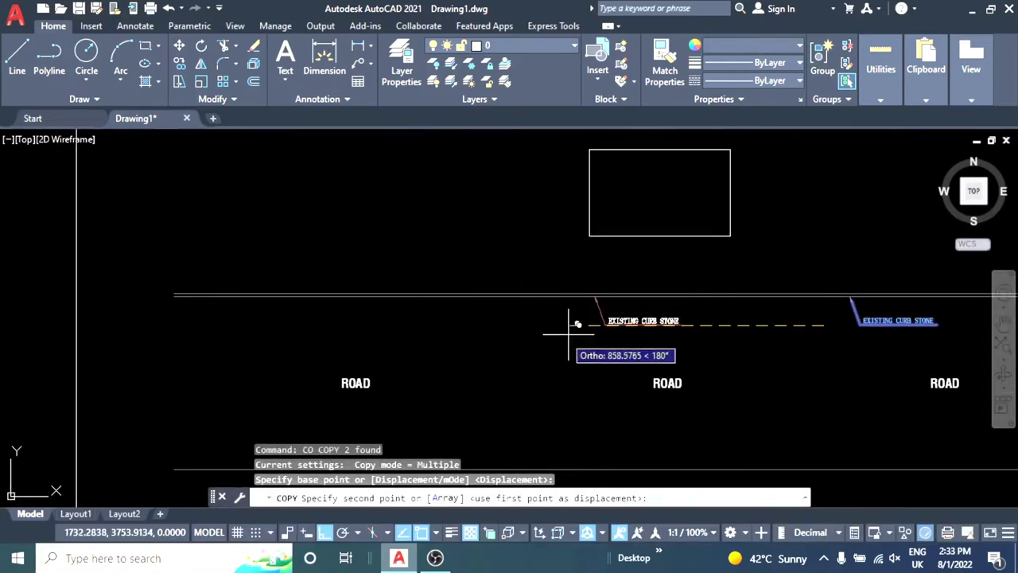
left_click(539, 323)
key("Escape")
scroll(468, 258, "down", 3)
key("Escape")
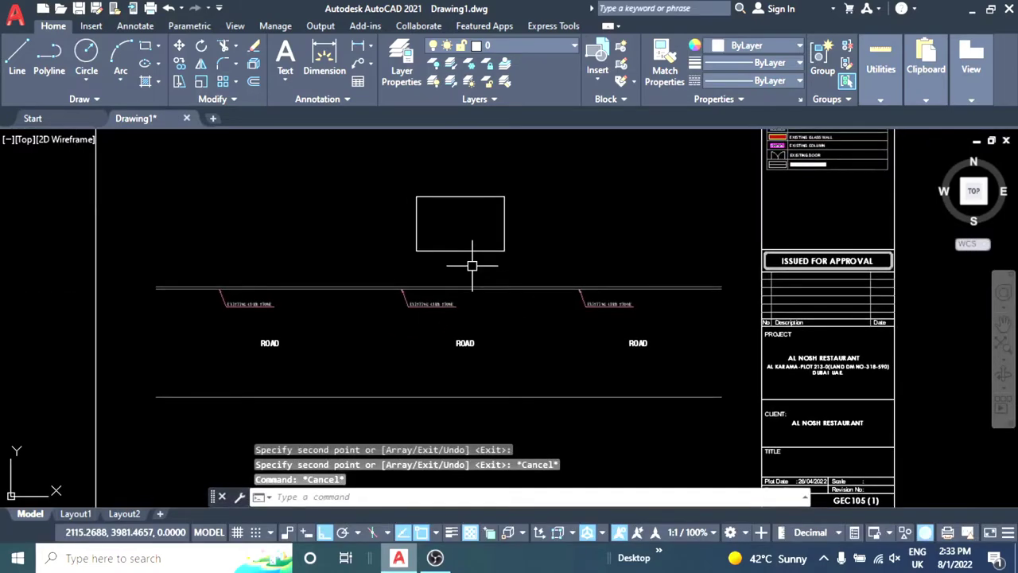
- Draw a first vertical line upward from the curb line
scroll(472, 265, "down", 4)
scroll(467, 239, "up", 1)
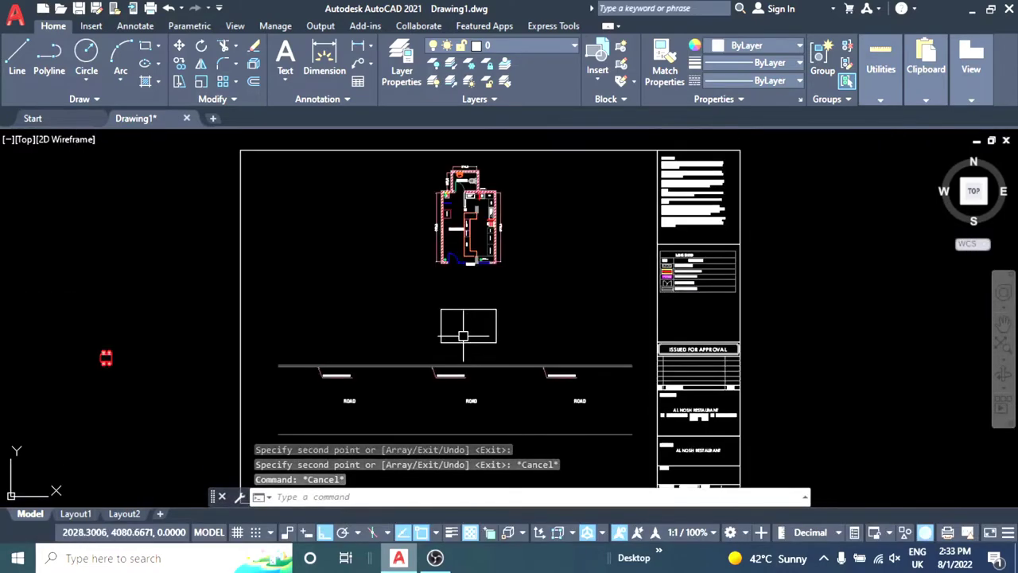
scroll(463, 334, "up", 5)
scroll(454, 246, "down", 2)
middle_click_drag(459, 271, 486, 244)
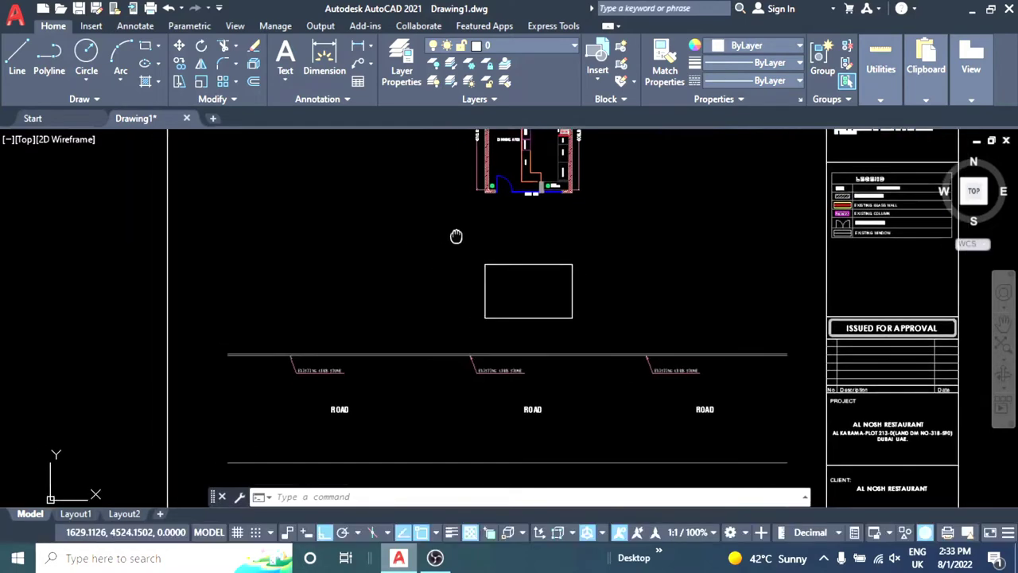
key("Escape")
key("Escape")
type("l")
key("Return")
scroll(374, 322, "up", 2)
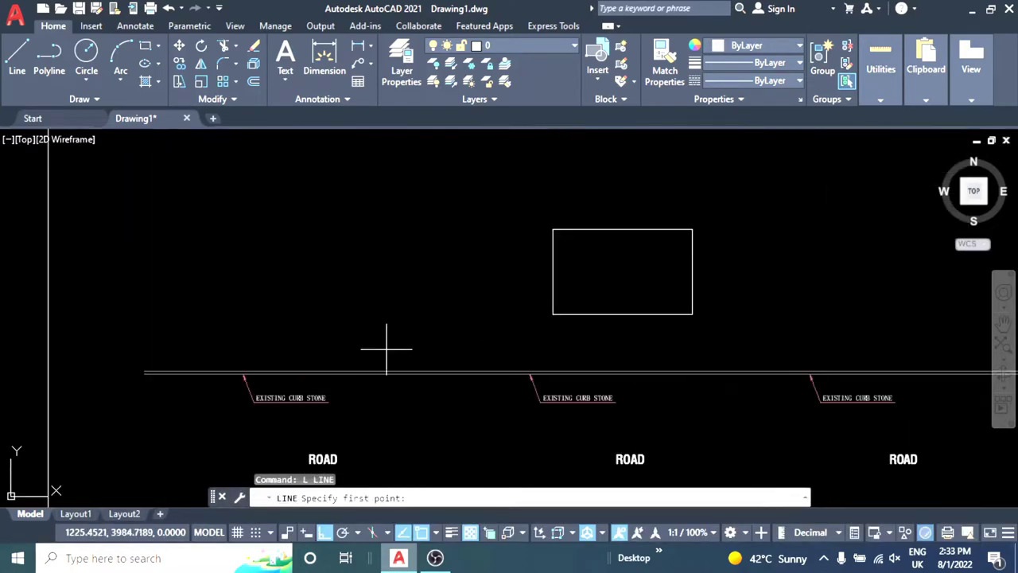
left_click(361, 370)
scroll(361, 370, "down", 4)
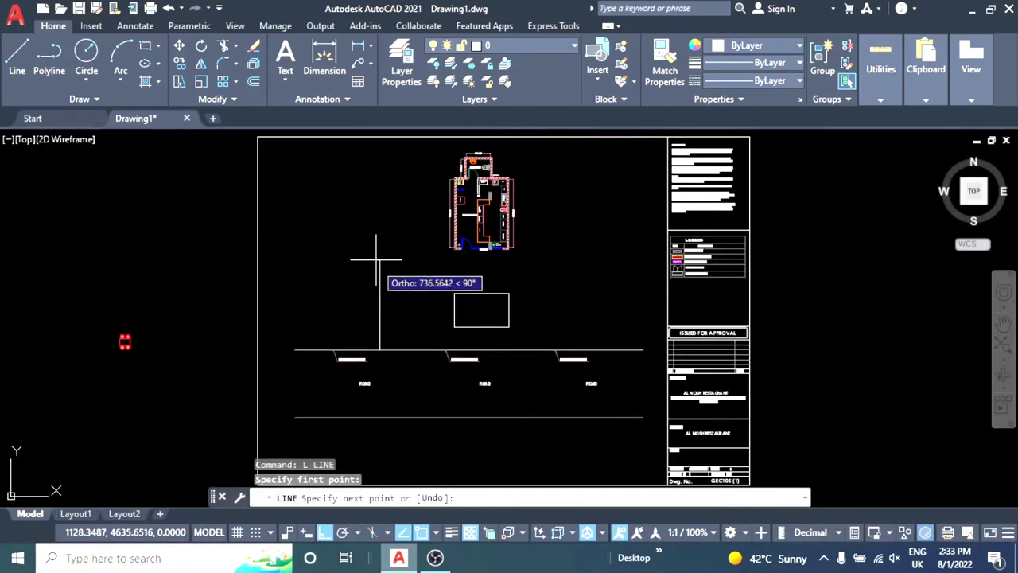
left_click(376, 247)
key("Escape")
key("Escape")
- Erase the misplaced vertical line
middle_click_drag(366, 274, 407, 282)
left_click(407, 281)
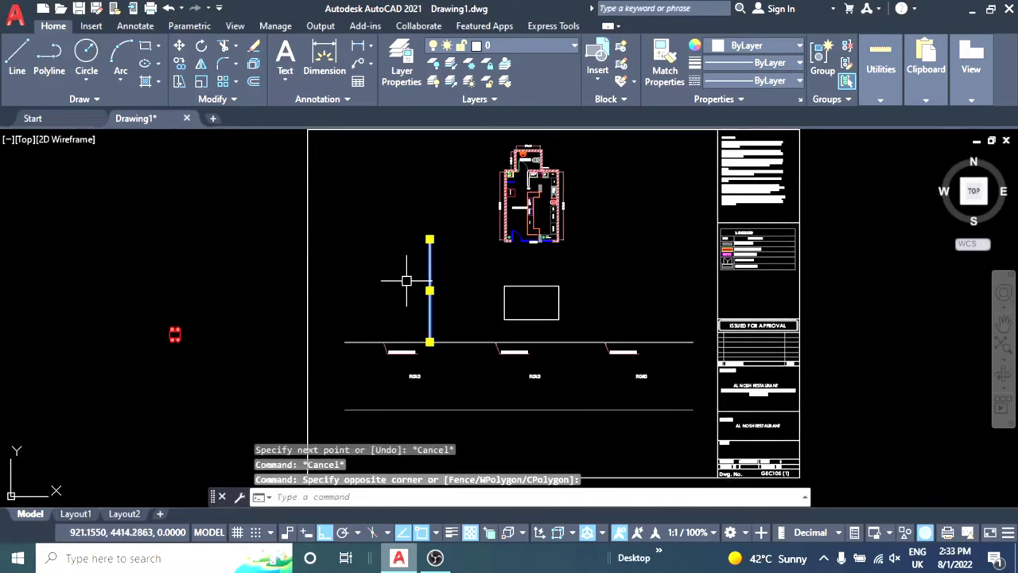
left_click(450, 288)
type("e")
key("Return")
key("Escape")
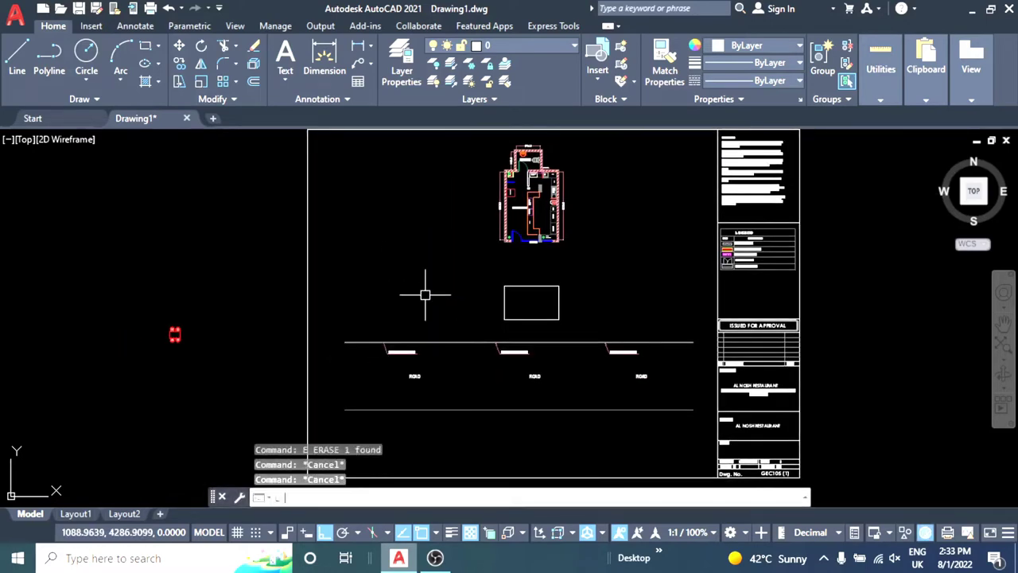
- Redraw the vertical line from the curb up to building level
type("l")
key("Return")
scroll(414, 318, "up", 4)
scroll(427, 352, "up", 2)
left_click(423, 358)
scroll(430, 231, "down", 4)
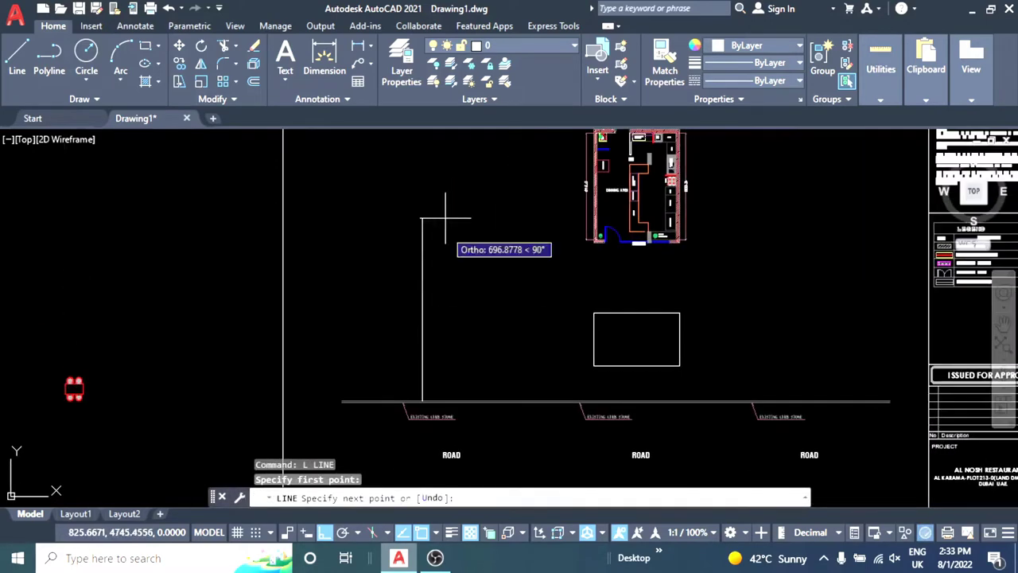
left_click(446, 217)
key("Escape")
- Draw a horizontal line from the building wall to the vertical line
scroll(445, 222, "up", 2)
scroll(549, 198, "up", 2)
key("Return")
left_click(549, 186)
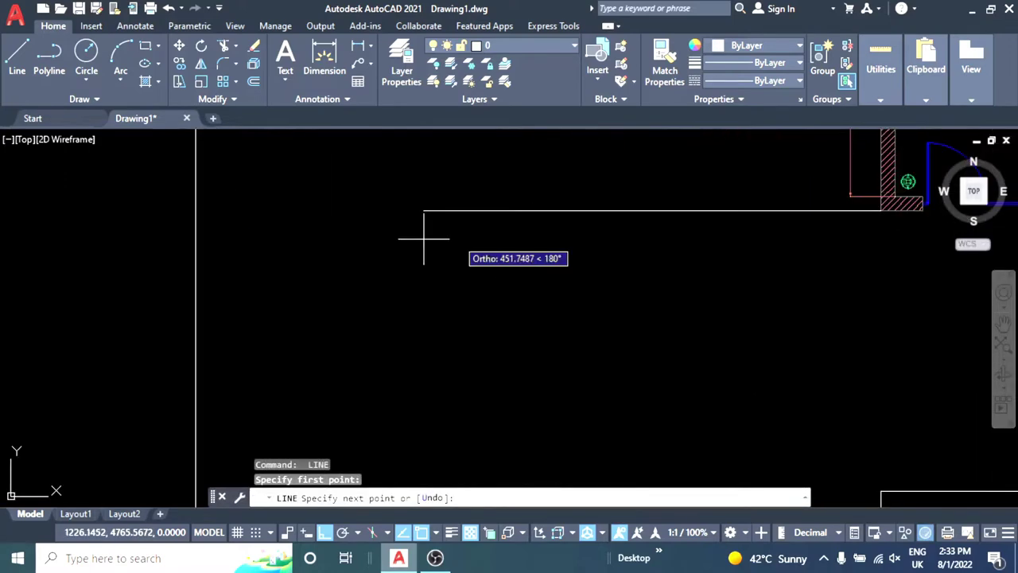
left_click(150, 212)
key("Escape")
scroll(318, 245, "down", 3)
- Mirror both boundary lines about the building's centre to the other side
left_click_drag(318, 246, 268, 230)
middle_click_drag(392, 252, 335, 252)
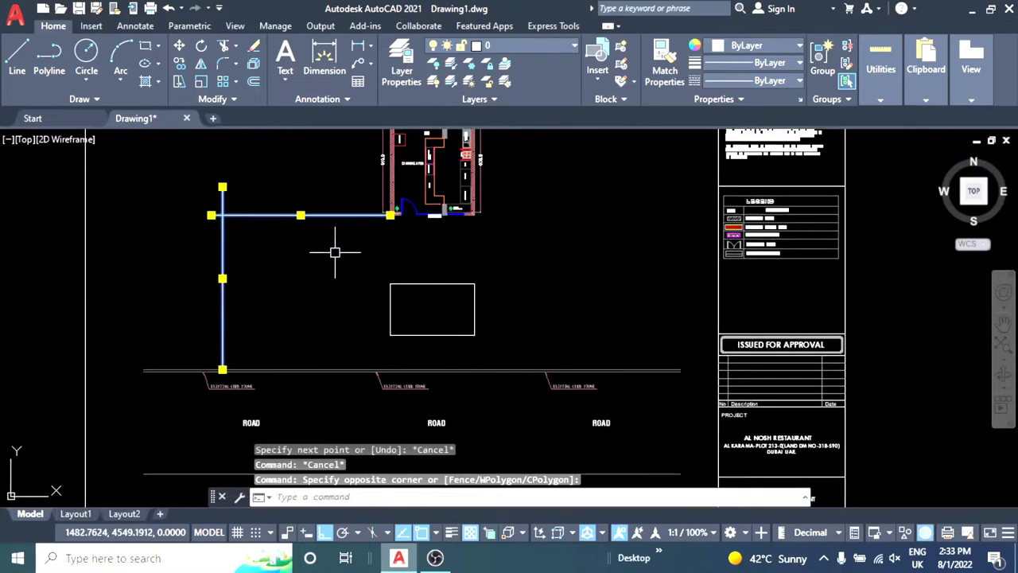
key("Return")
scroll(429, 235, "up", 4)
middle_click_drag(420, 220, 420, 136)
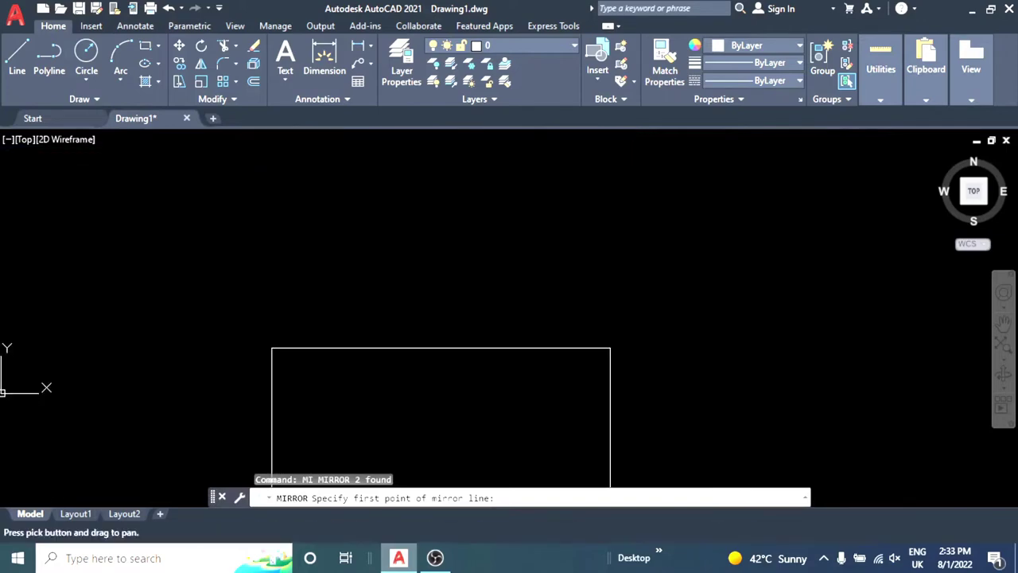
scroll(422, 319, "down", 2)
left_click(415, 321)
left_click(434, 266)
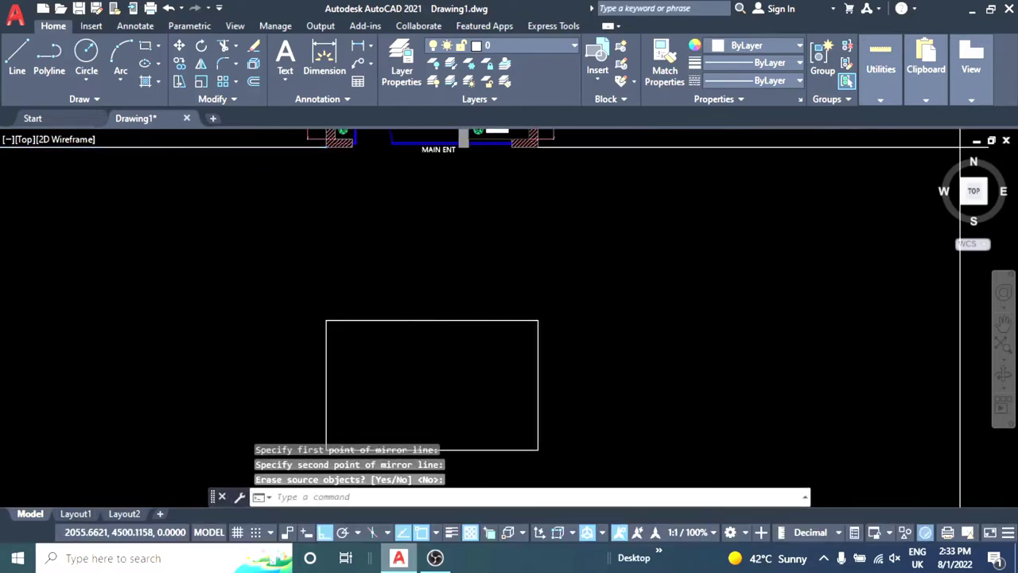
scroll(495, 265, "down", 3)
key("Escape")
key("Escape")
key("Escape")
scroll(578, 243, "up", 2)
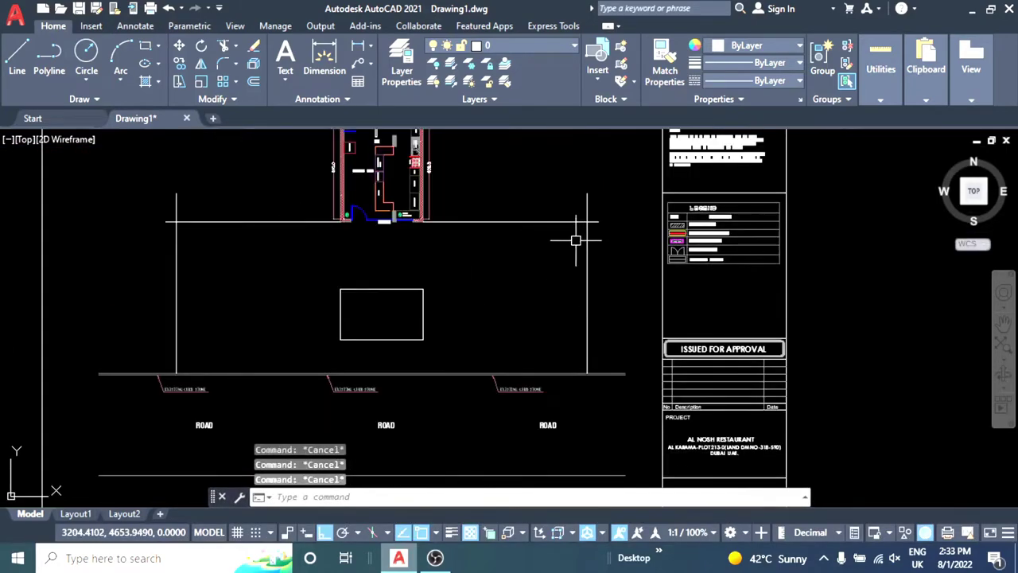
scroll(423, 248, "up", 4)
scroll(432, 288, "down", 2)
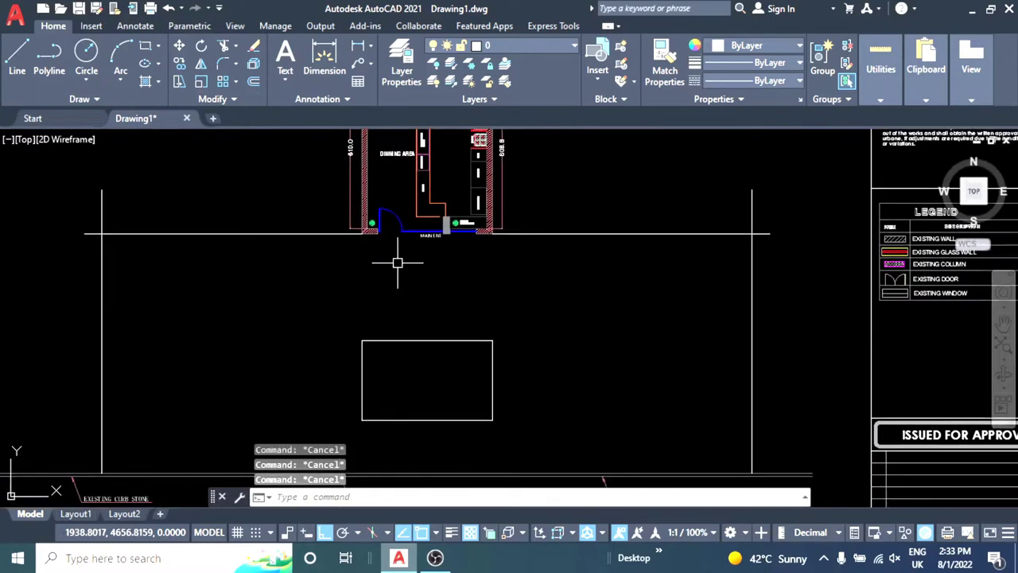
- Start a rectangle at the outdoor area's corner, then cancel it
type("REC")
key("Return")
middle_click_drag(122, 242, 211, 238)
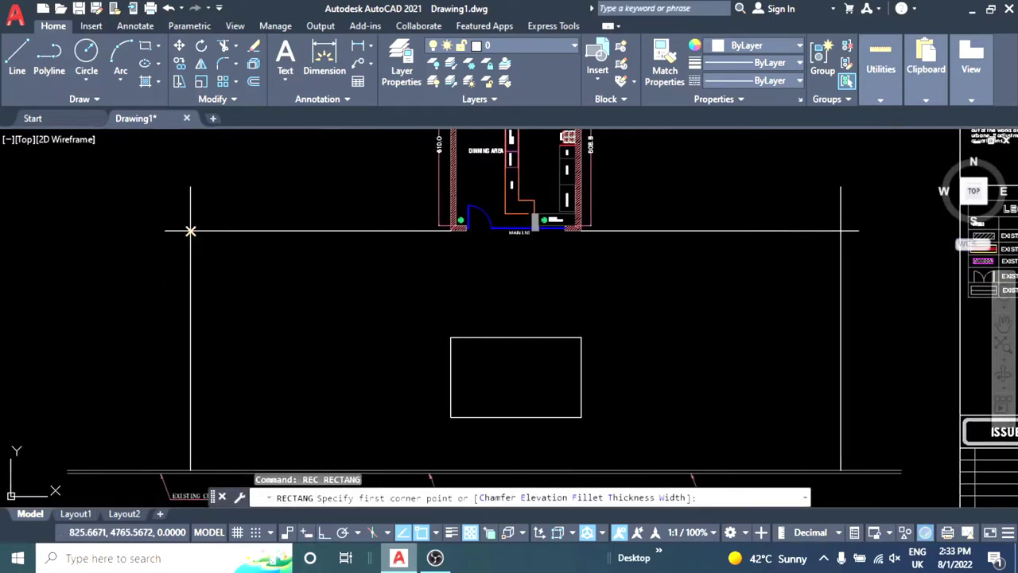
left_click(190, 231)
scroll(432, 216, "down", 3)
scroll(477, 318, "up", 5)
key("Escape")
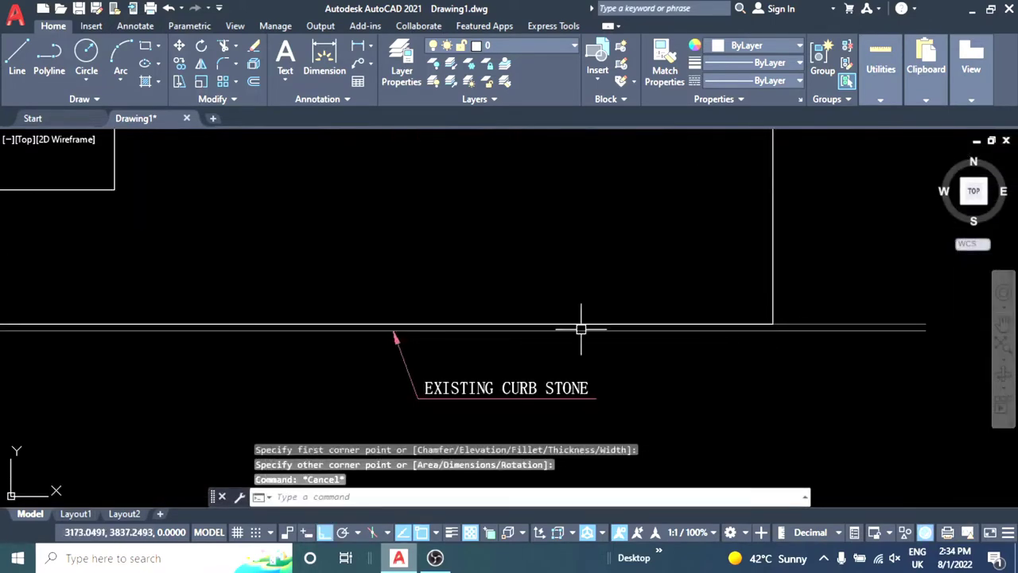
scroll(580, 328, "down", 6)
key("Escape")
key("Escape")
- Hatch the outdoor area with ANSI31 at scale 1 via an internal point, then select the hatch
type("h")
key("Return")
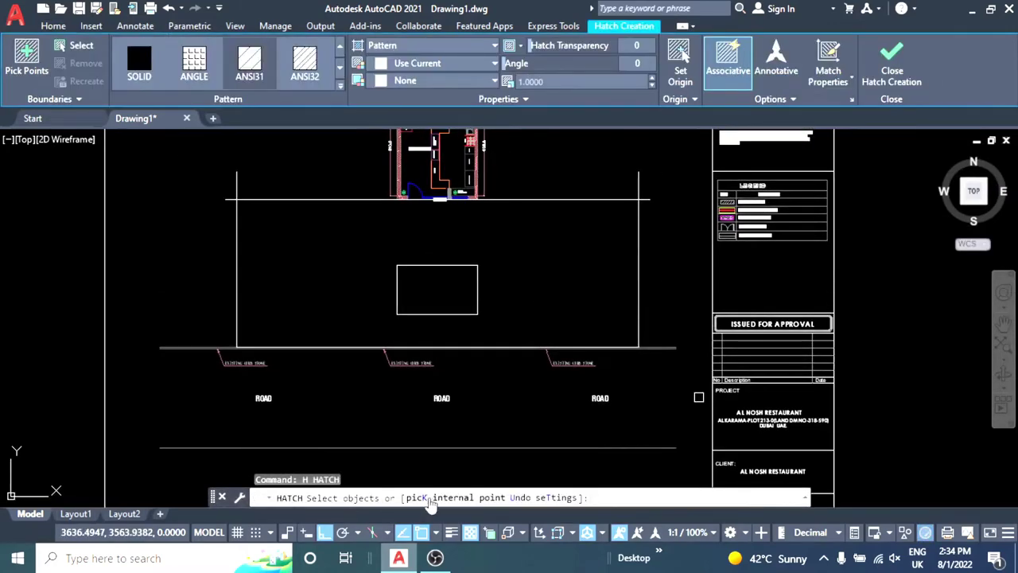
type("k")
key("Return")
left_click(560, 276)
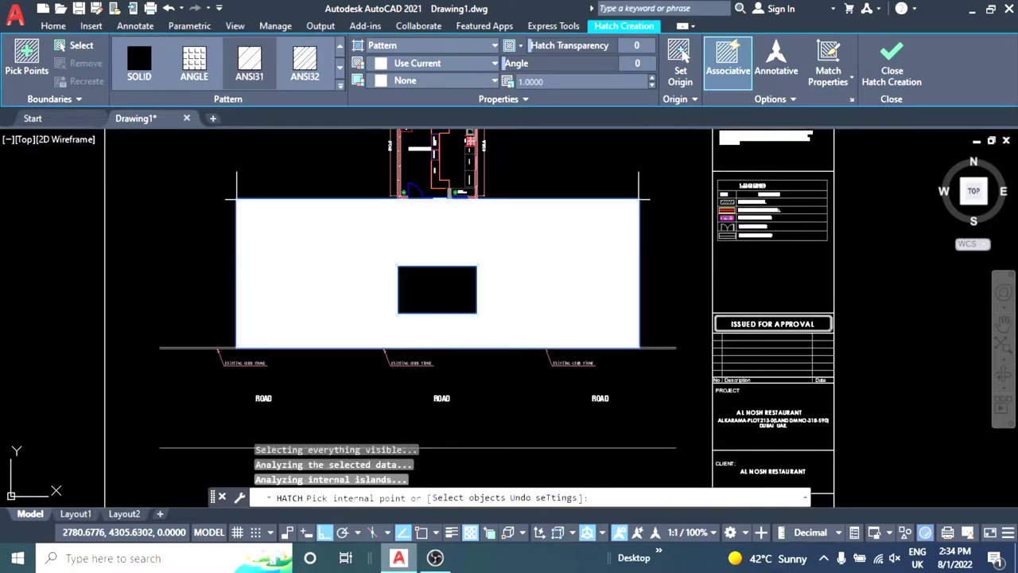
key("Return")
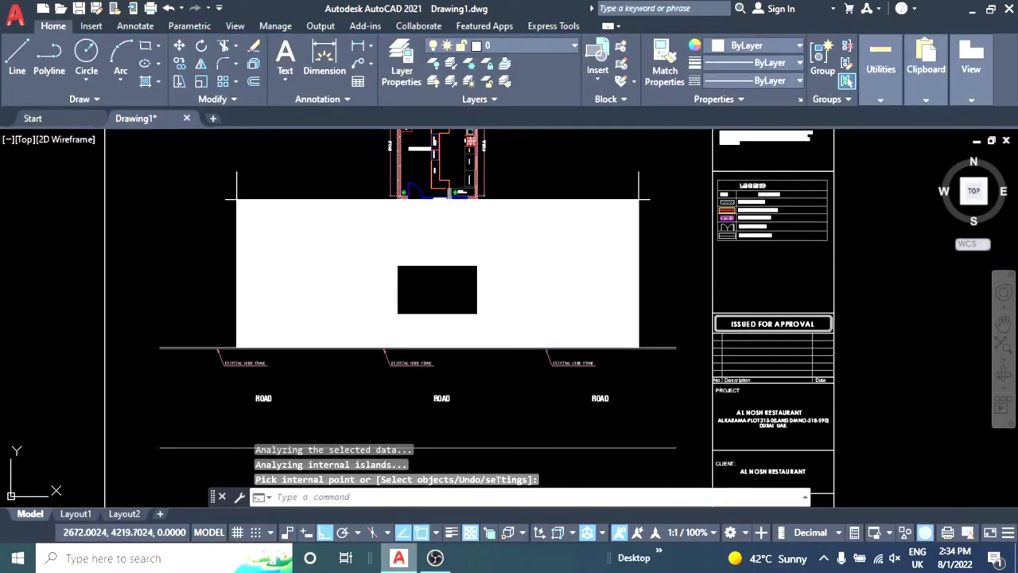
scroll(412, 297, "down", 2)
scroll(420, 298, "up", 3)
key("Escape")
left_click(420, 298)
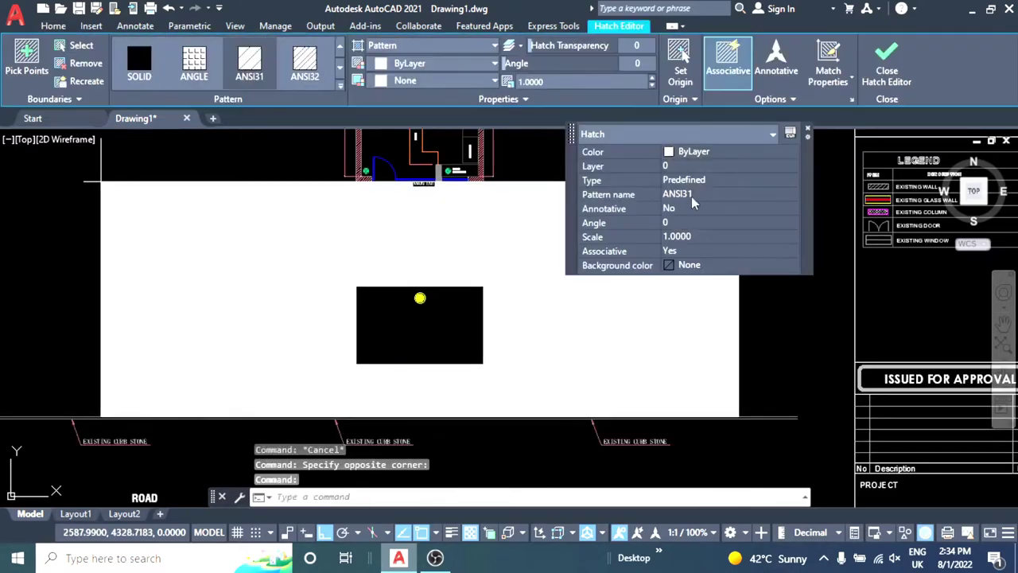
- Switch the outdoor-area hatch to the AR-HBONE pattern, reducing its scale from 25 to 10 to 5
left_click(793, 195)
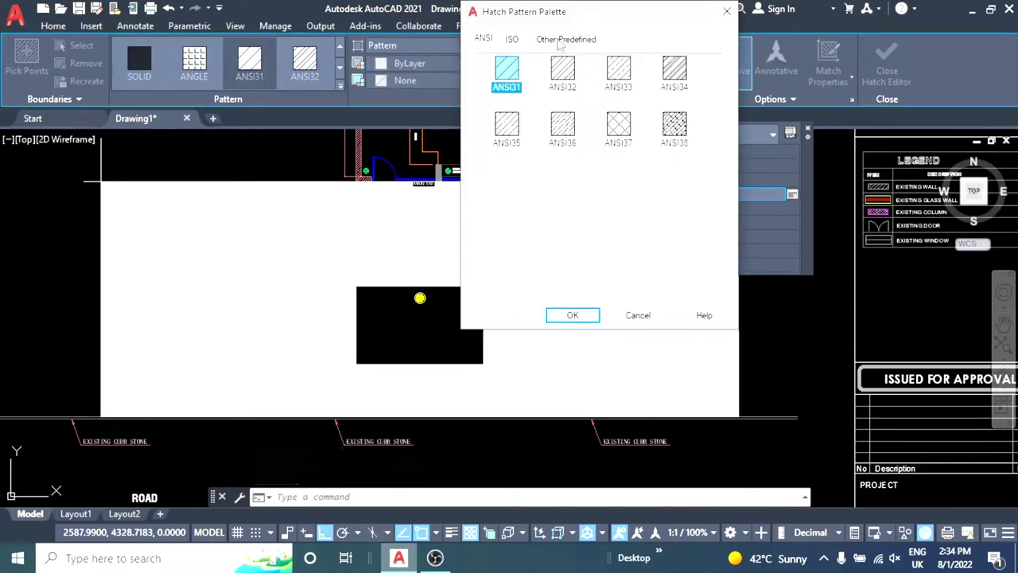
left_click(561, 40)
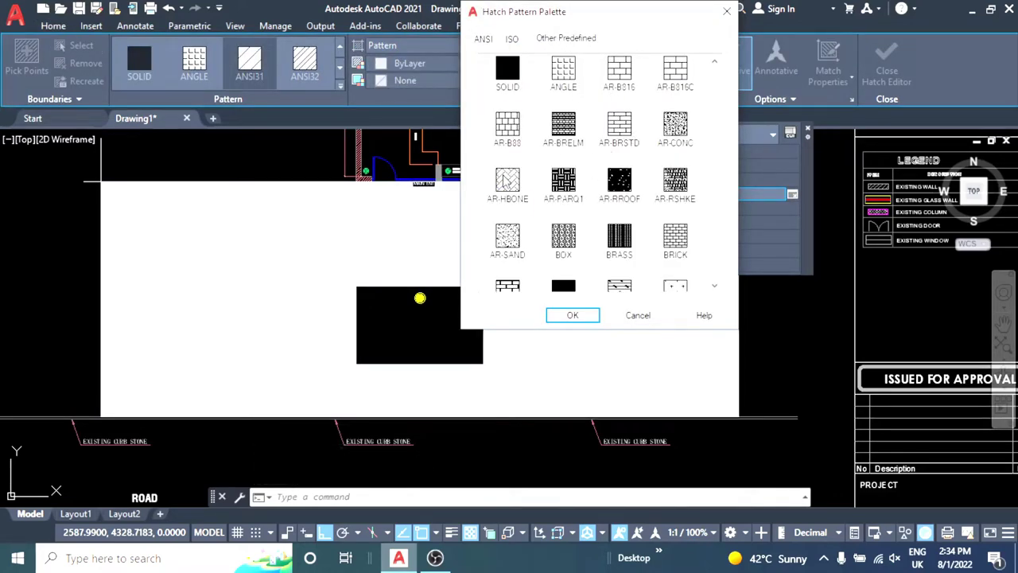
double_click(508, 180)
type("25")
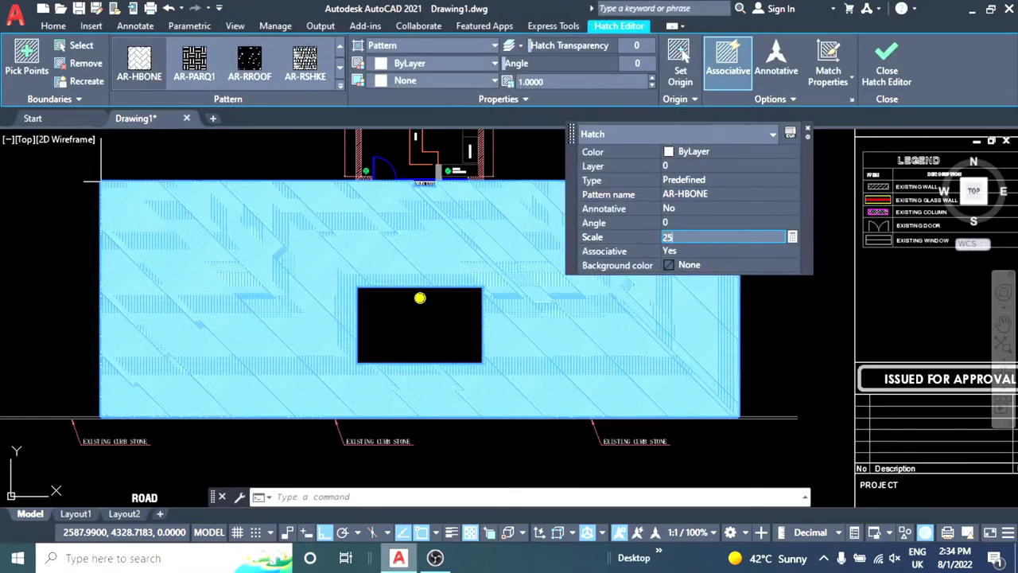
key("Return")
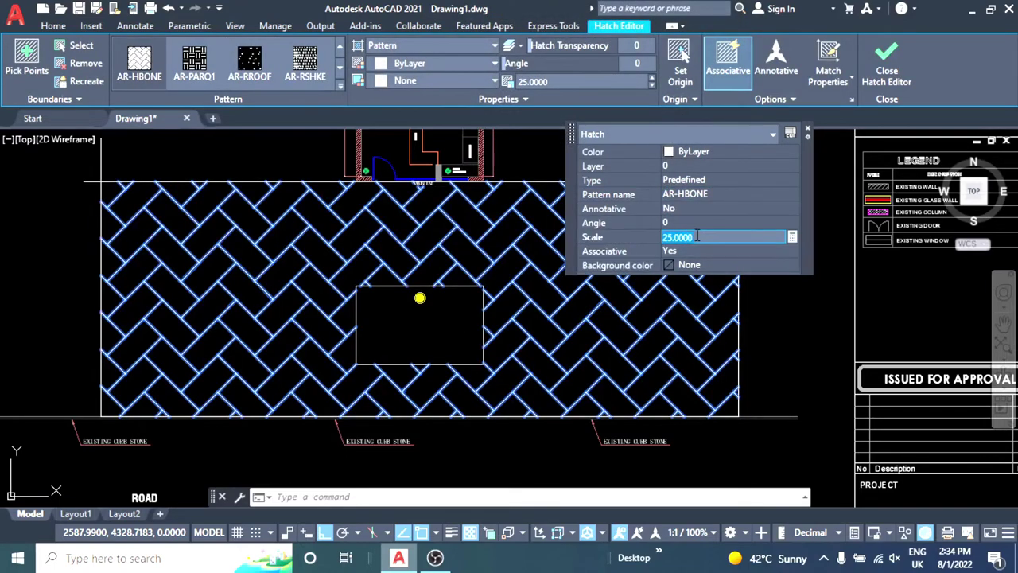
key("Return")
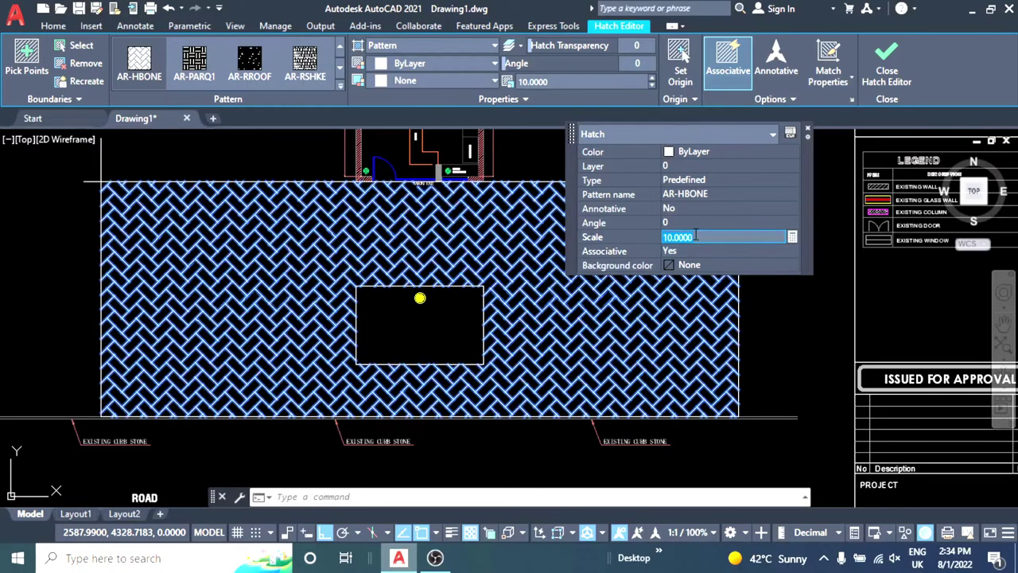
key("Escape")
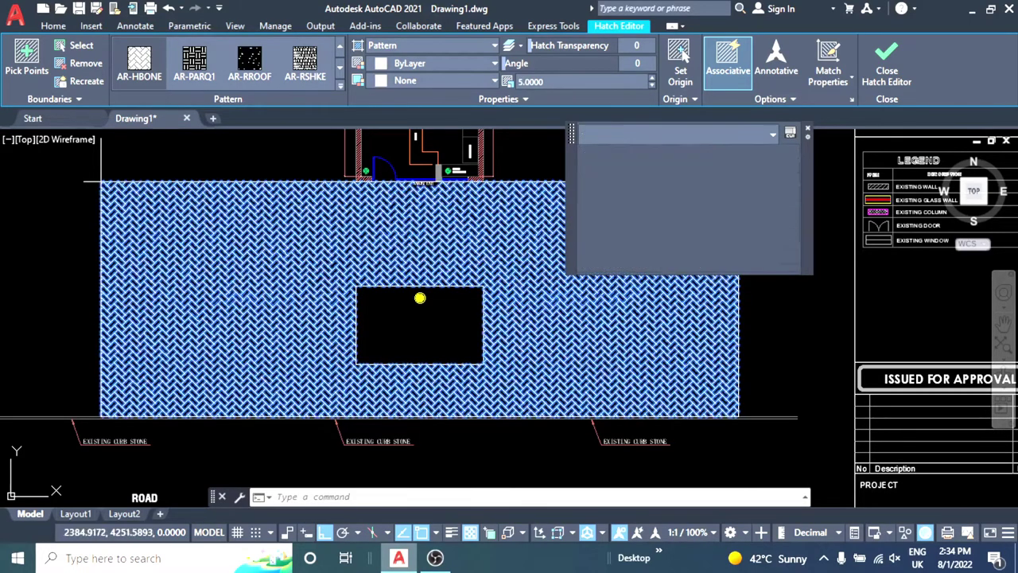
- Recolour the herringbone hatch to grey colour 8
middle_click_drag(511, 307, 543, 318)
left_click(553, 278)
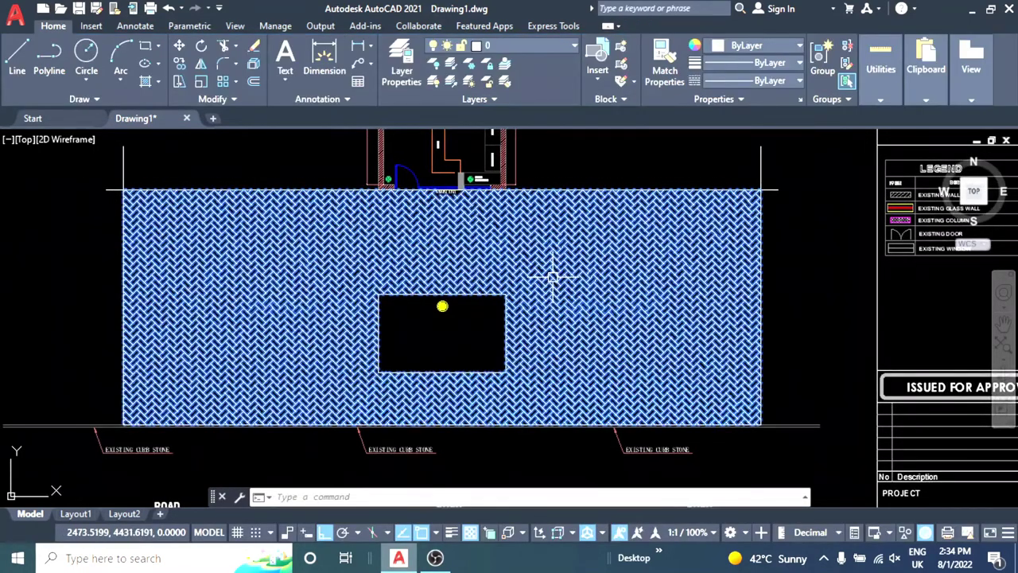
left_click(54, 27)
left_click(799, 46)
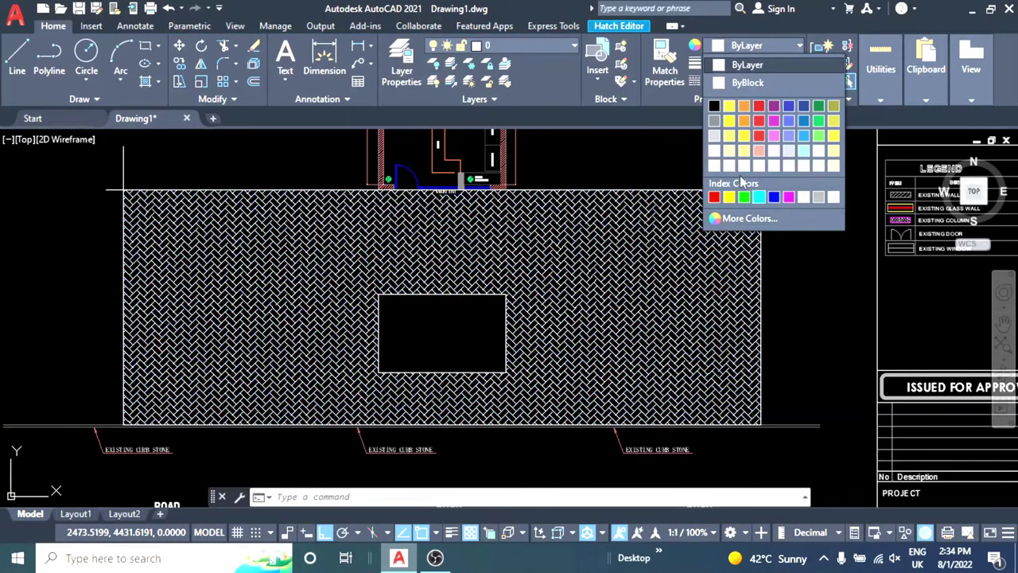
left_click(819, 199)
key("Escape")
key("Escape")
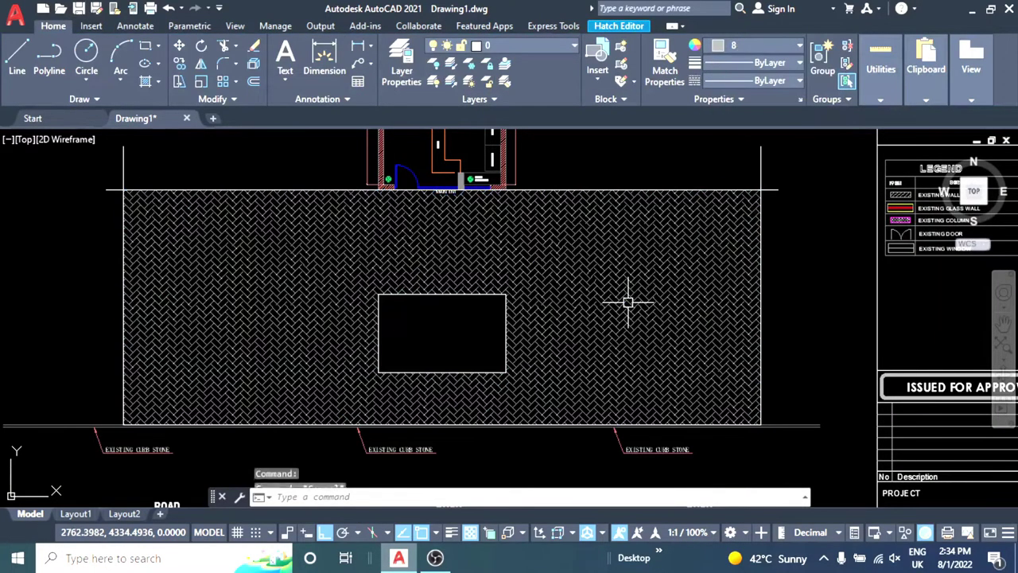
scroll(627, 298, "down", 4)
scroll(488, 322, "up", 4)
scroll(526, 353, "up", 2)
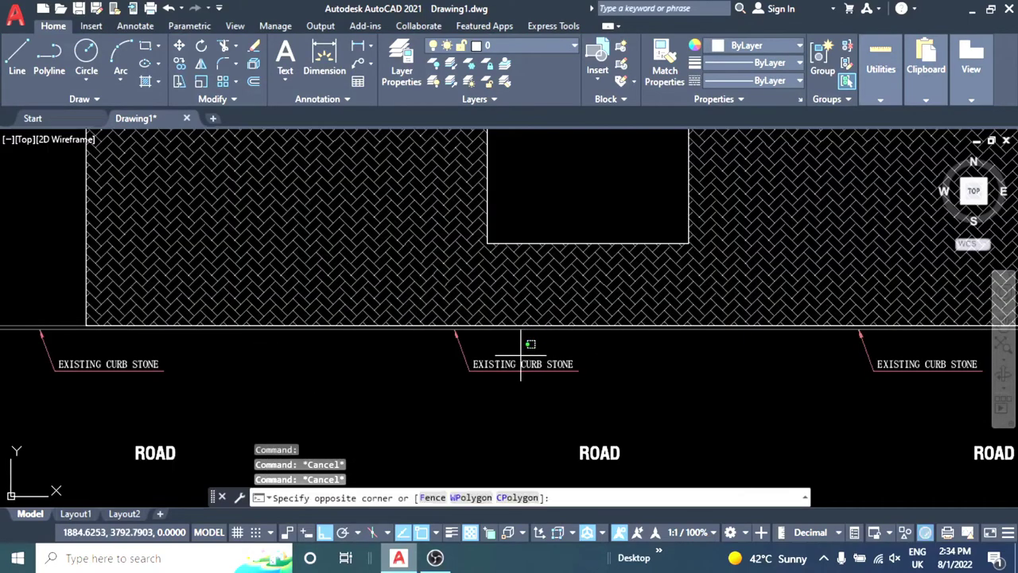
- Copy the EXISTING CURB STONE label to a nearby open spot with COPY
left_click(521, 356)
mouse_move(515, 342)
middle_mouse_down()
mouse_move(482, 265)
mouse_move(517, 268)
middle_mouse_up()
type("co")
key("Return")
left_click(482, 264)
left_click(517, 325)
key("Escape")
key("Escape")
- Retype the copied label so it reads EXISTING INTERLOCK
scroll(505, 286, "up", 2)
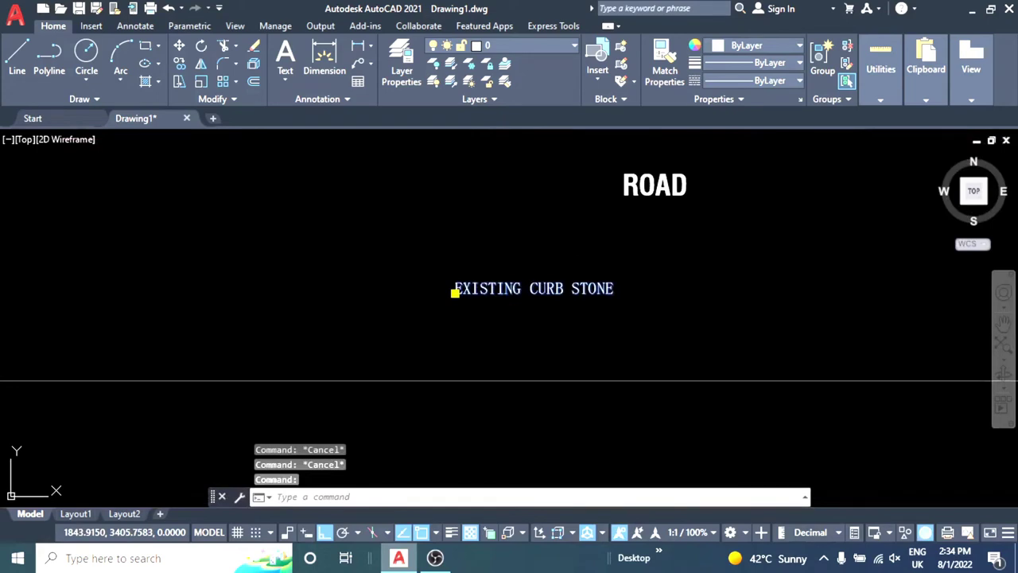
double_click(457, 290)
type("EXISTING INTERLOCK")
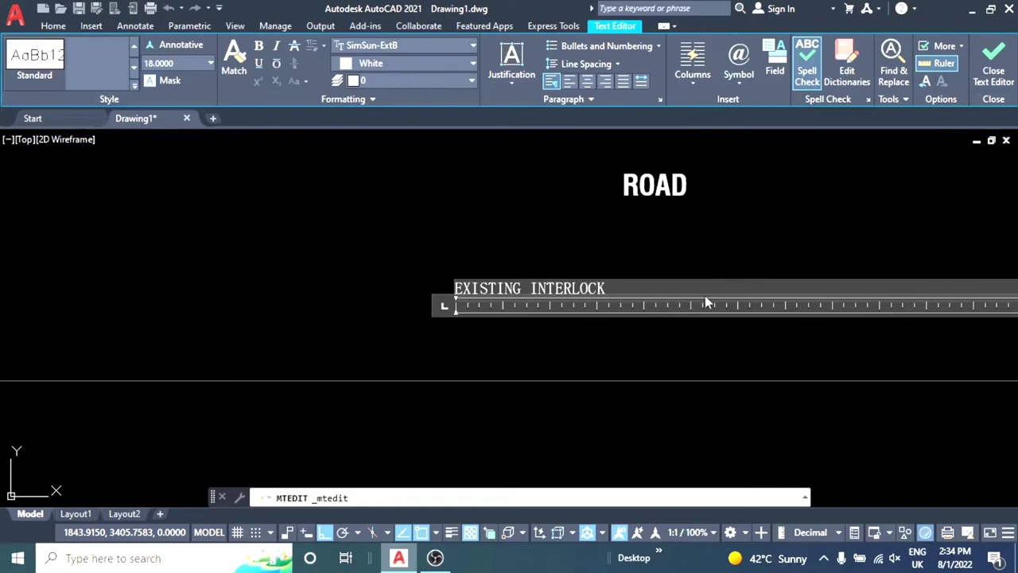
key("Escape")
key("Escape")
middle_click_drag(499, 292, 466, 359)
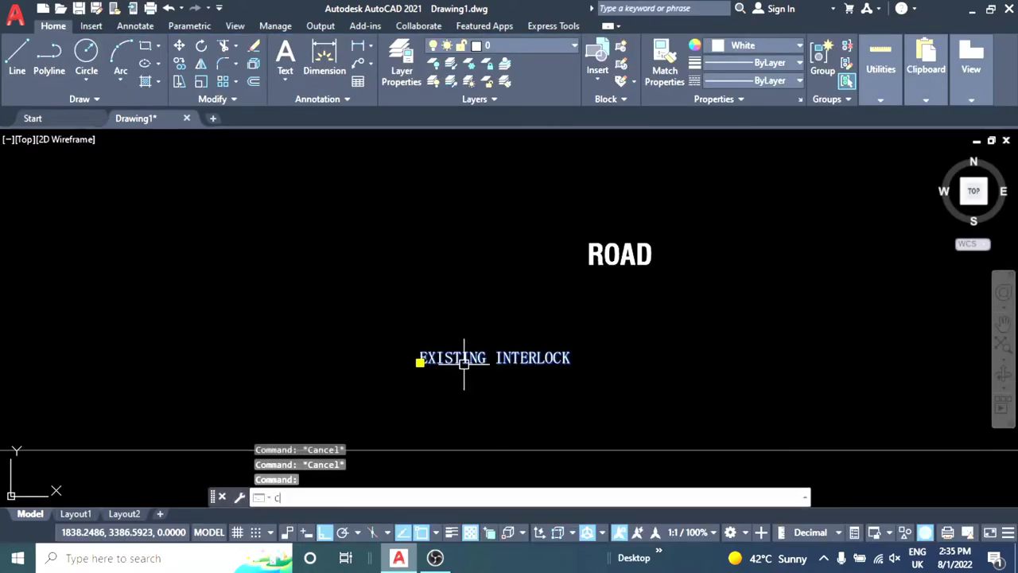
type("co")
key("Return")
- Place two more EXISTING INTERLOCK copies inside the herringbone-hatched area
left_click(420, 363)
scroll(440, 450, "down", 5)
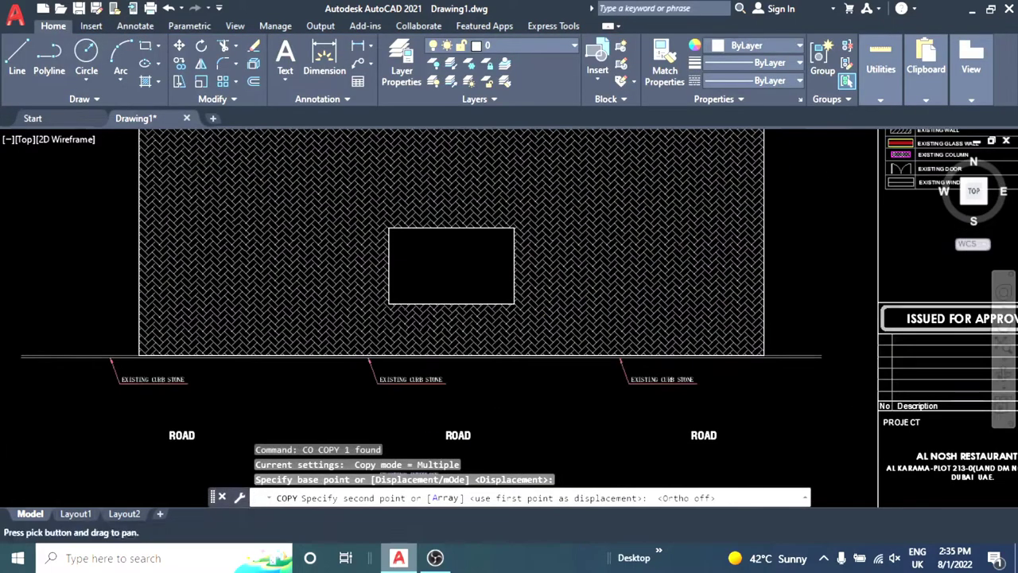
middle_click_drag(631, 255, 648, 318)
left_click(599, 236)
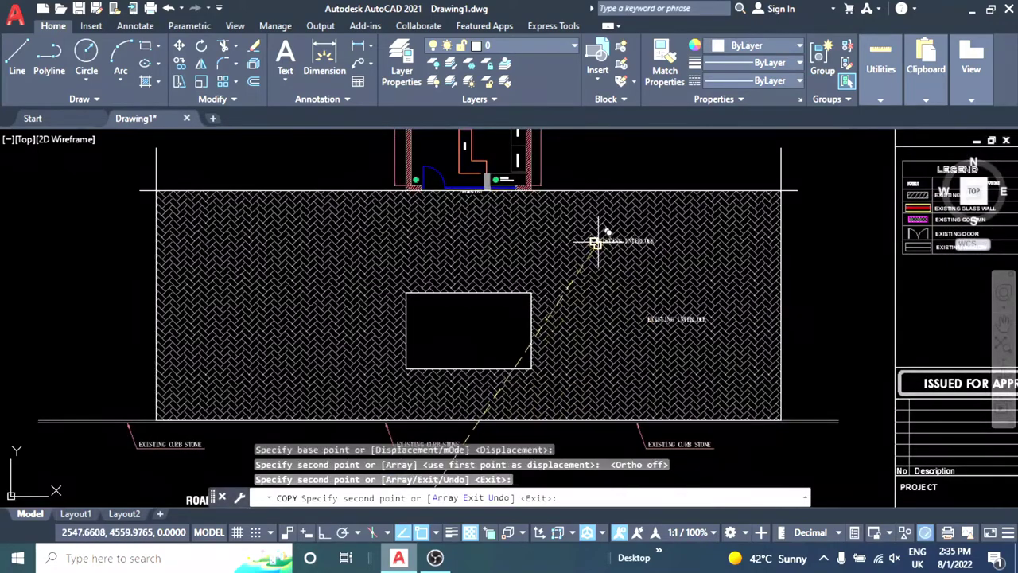
middle_click_drag(317, 244, 430, 241)
left_click(362, 225)
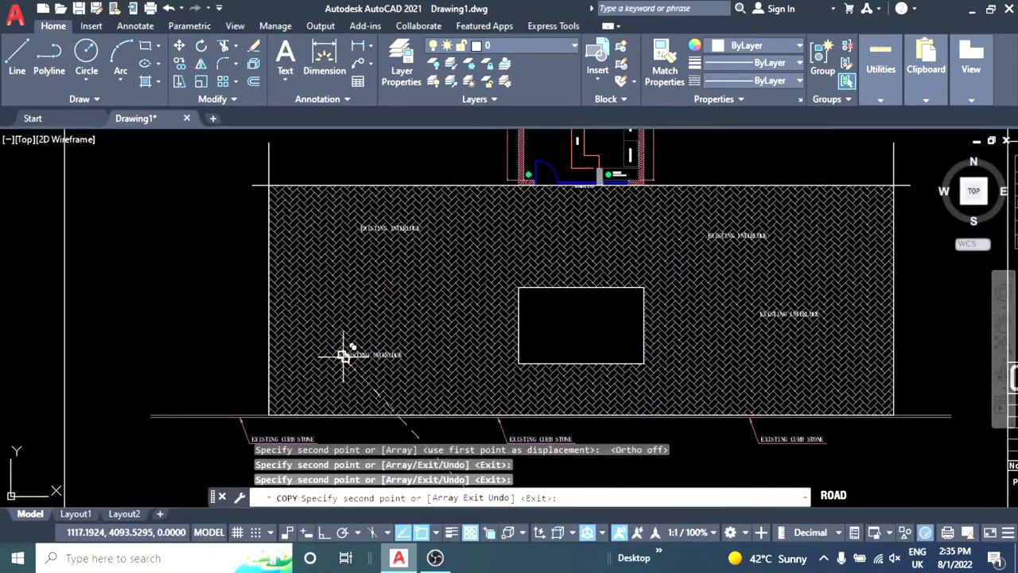
key("Escape")
- Erase the leftover EXISTING INTERLOCK label below the road
middle_click_drag(343, 355, 375, 273)
scroll(391, 284, "down", 2)
scroll(498, 302, "up", 3)
scroll(472, 360, "up", 2)
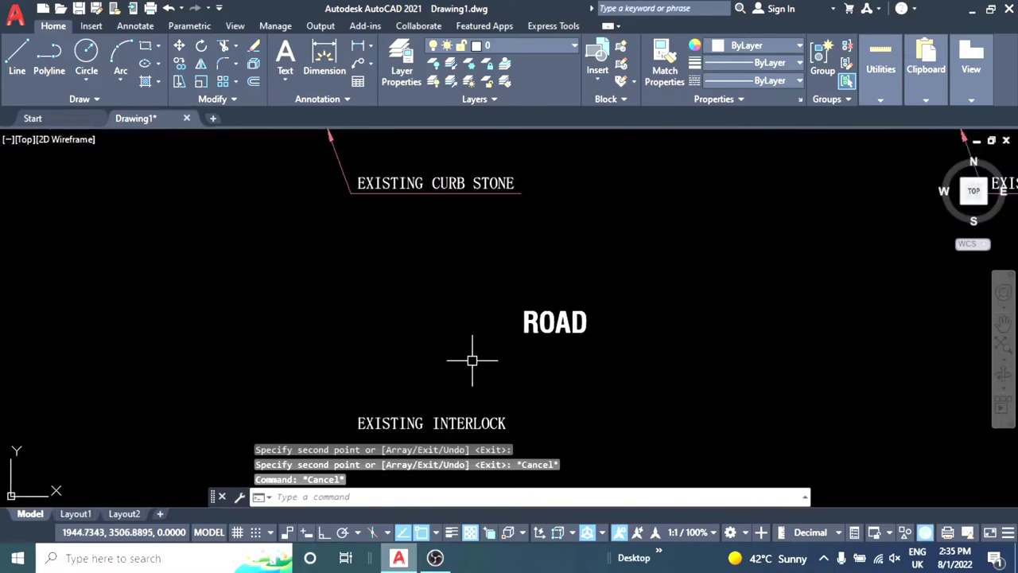
middle_click_drag(472, 360, 503, 291)
left_click(502, 291)
left_click(437, 270)
key("e")
key("Return")
scroll(405, 356, "down", 5)
mouse_move(407, 159)
middle_mouse_down()
mouse_move(414, 286)
mouse_move(390, 280)
middle_mouse_up()
scroll(413, 286, "up", 2)
key("Escape")
key("Escape")
key("Escape")
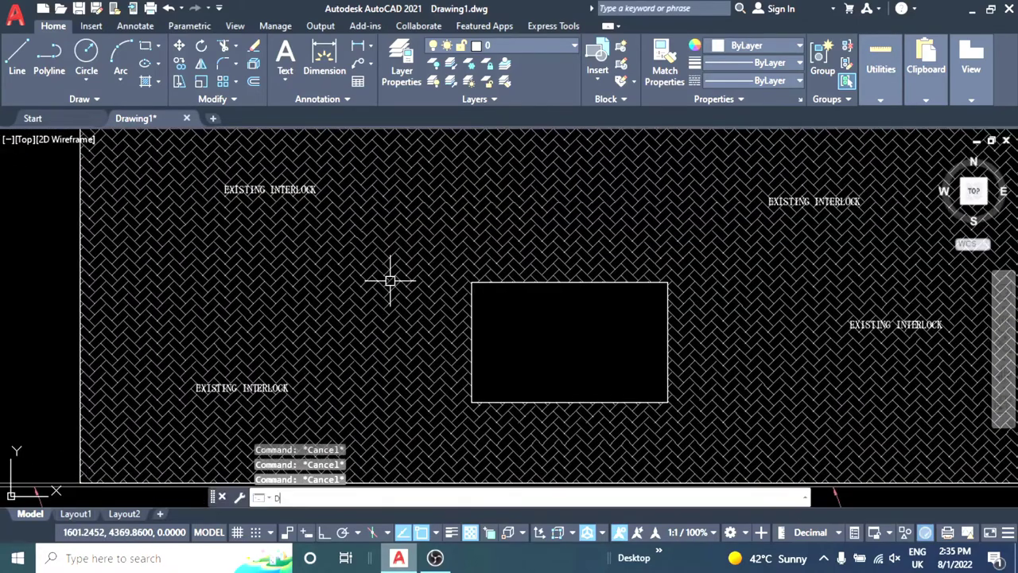
- Add a 900.0 linear dimension from the building edge to the curb line
type("dli")
key("Return")
middle_click_drag(400, 227, 443, 220)
scroll(488, 164, "up", 4)
left_click(493, 163)
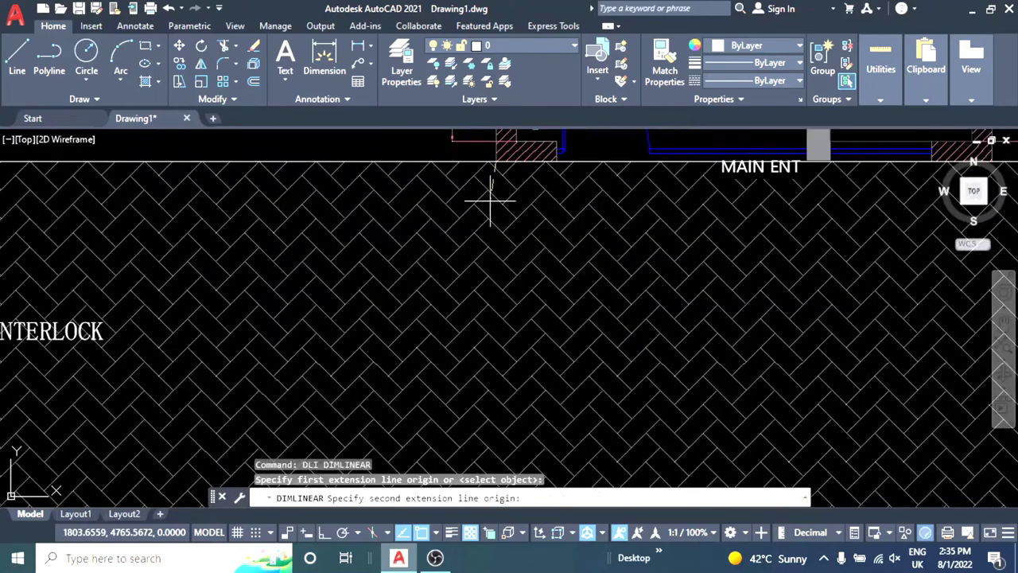
scroll(491, 201, "down", 5)
scroll(484, 396, "up", 3)
left_click(324, 533)
scroll(504, 386, "up", 4)
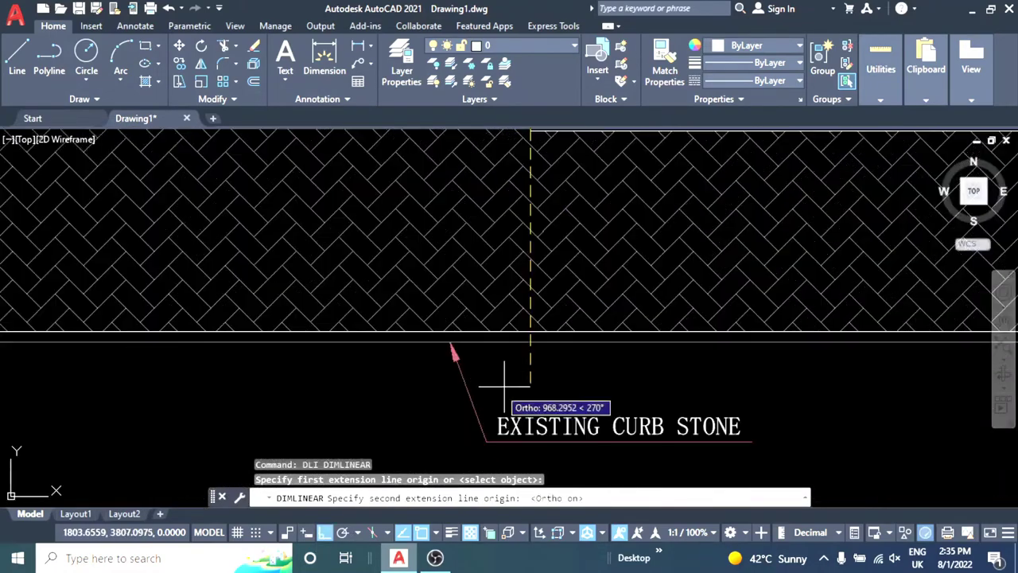
left_click(527, 338)
middle_click_drag(477, 291, 481, 320)
left_click(482, 320)
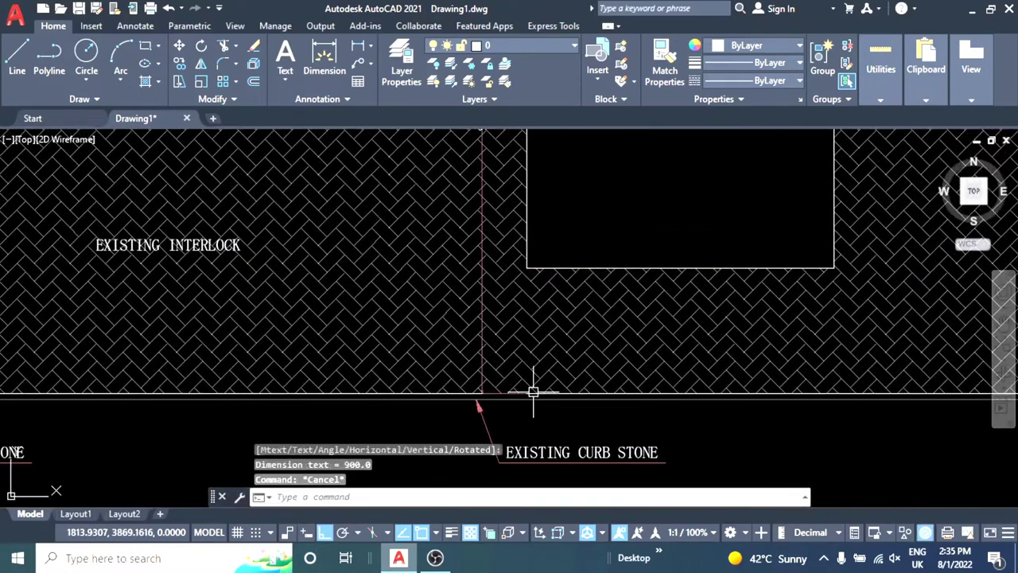
scroll(532, 390, "up", 3)
- Erase an extra stray line near the dimension
key("e")
key("Return")
left_click(389, 400)
key("Return")
scroll(509, 363, "down", 4)
scroll(509, 362, "down", 2)
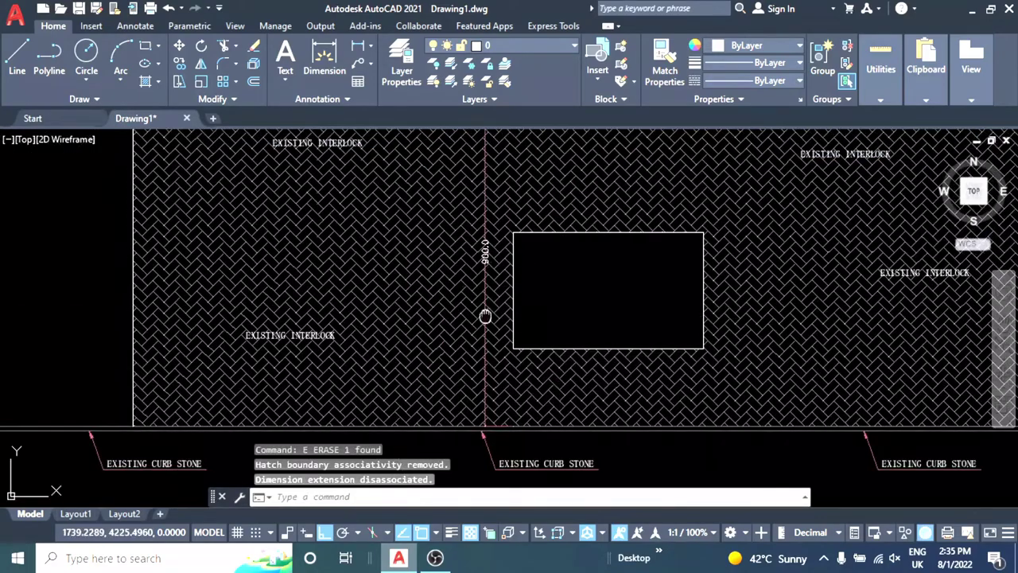
scroll(484, 313, "down", 2)
key("Escape")
key("Escape")
key("Escape")
scroll(454, 296, "up", 5)
- Add a 400.0 dimension from the rectangle corner to the building edge
middle_click_drag(501, 347, 465, 289)
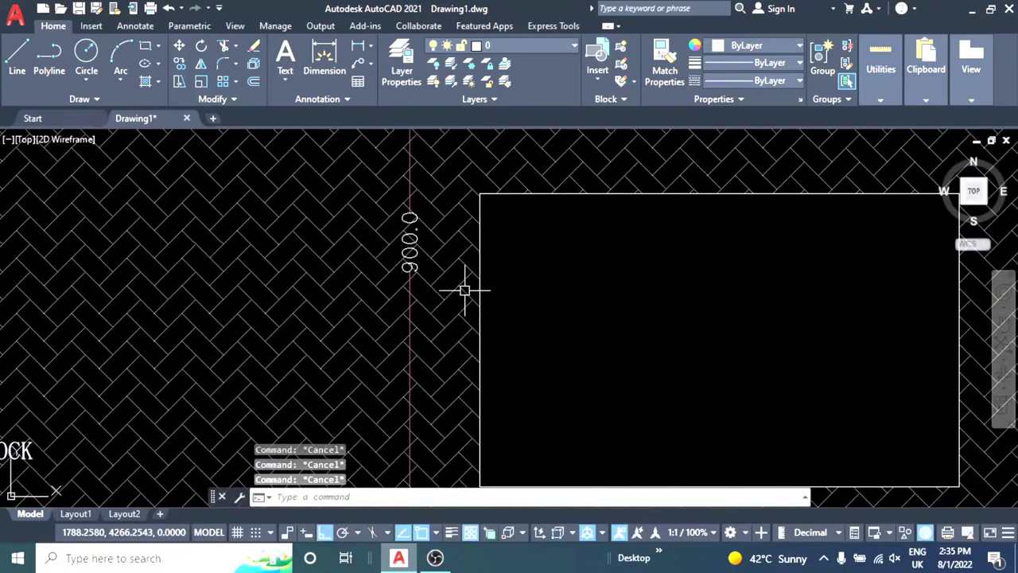
type("i")
key("Return")
scroll(469, 262, "down", 2)
mouse_move(484, 221)
middle_mouse_down()
mouse_move(495, 198)
mouse_move(504, 300)
mouse_move(468, 335)
middle_mouse_up()
left_click(469, 358)
scroll(477, 238, "up", 3)
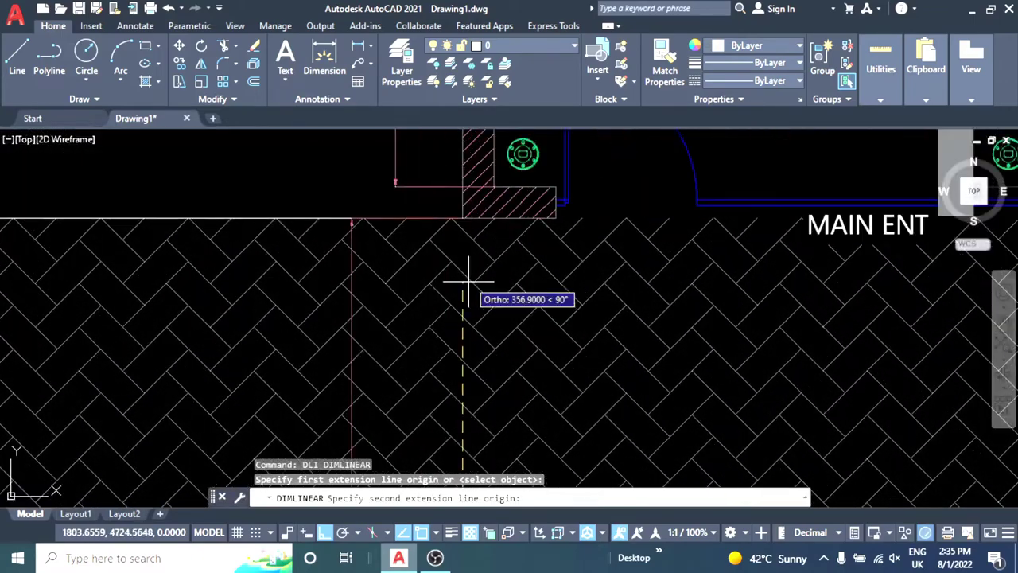
left_click(461, 219)
left_click(461, 220)
key("Escape")
key("Escape")
scroll(461, 220, "down", 3)
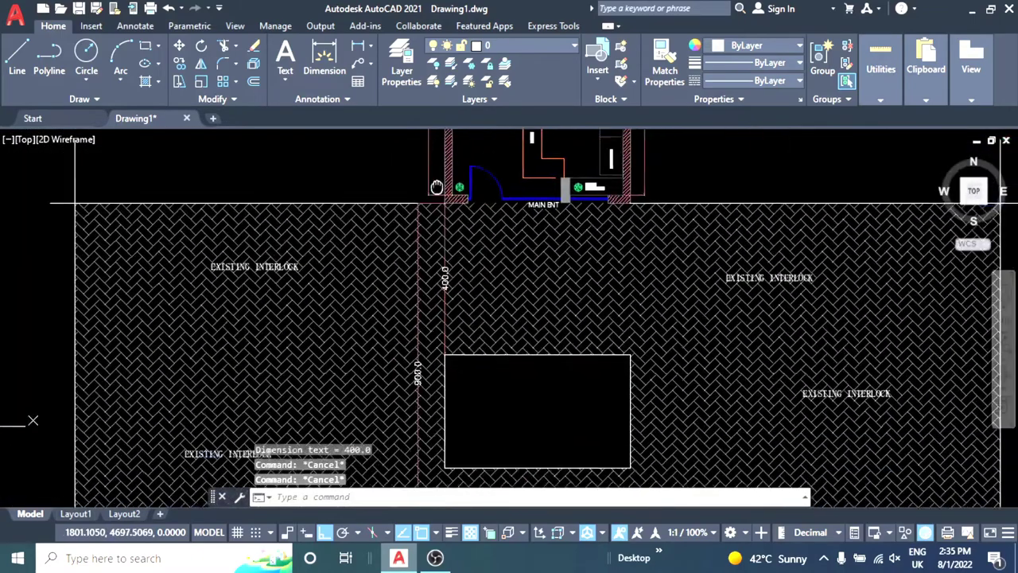
scroll(462, 283, "up", 3)
- Add a 200.0 dimension from the rectangle's lower-left corner to the curb line
key("Return")
left_click(467, 260)
scroll(473, 282, "up", 4)
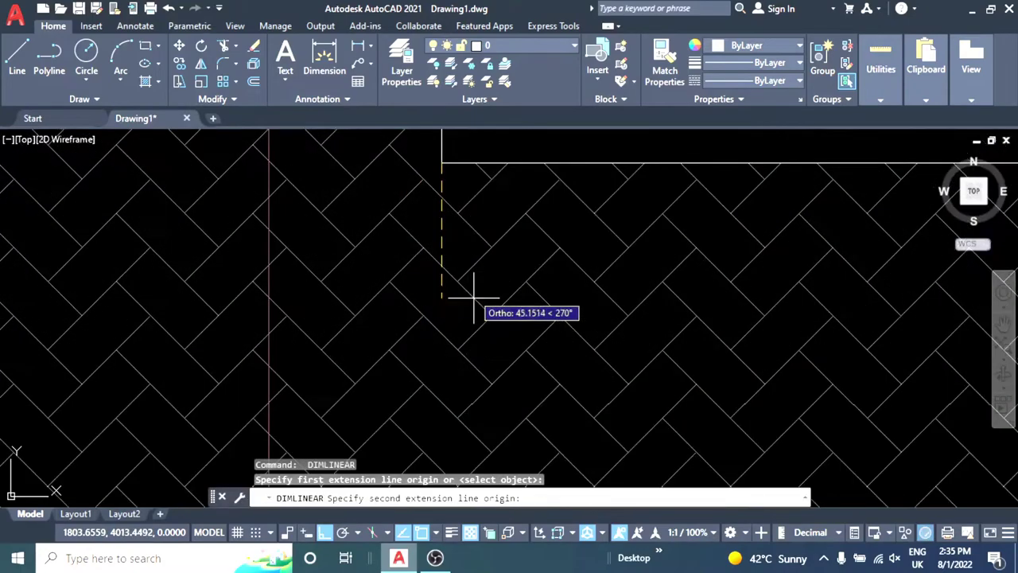
scroll(465, 310, "down", 1)
scroll(454, 326, "down", 3)
scroll(488, 227, "up", 3)
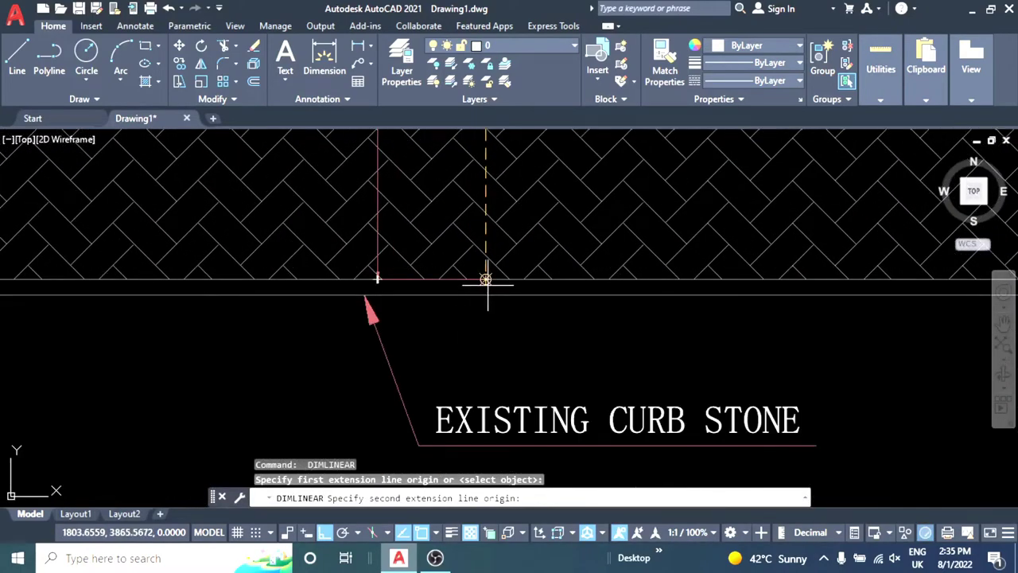
left_click(486, 280)
scroll(463, 284, "down", 4)
middle_click_drag(496, 252, 439, 290)
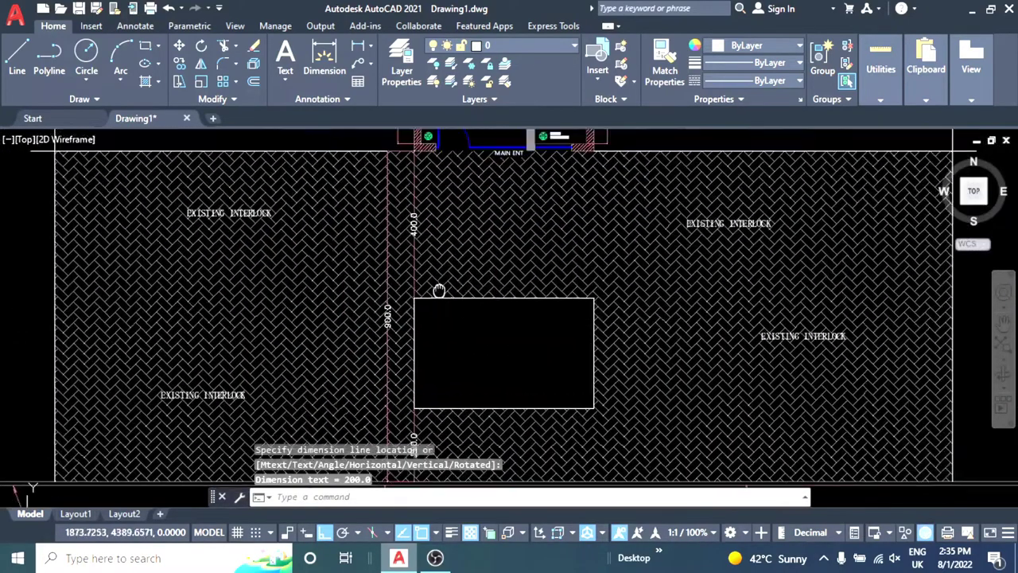
scroll(439, 291, "up", 3)
- Pick the rectangle's top-right corner for another linear dimension
key("Return")
scroll(371, 303, "up", 3)
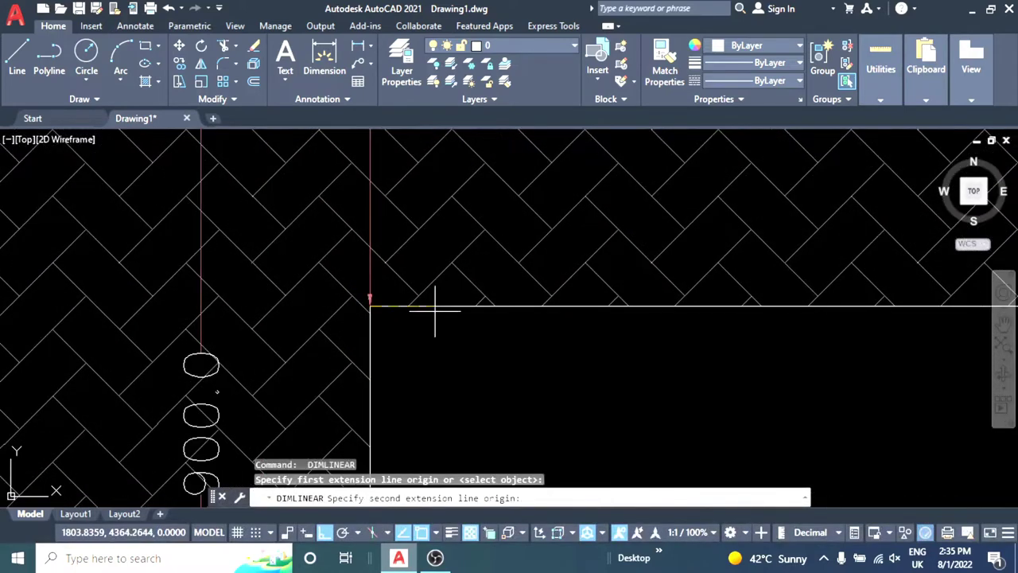
scroll(435, 310, "down", 3)
scroll(650, 258, "up", 3)
left_click(650, 258)
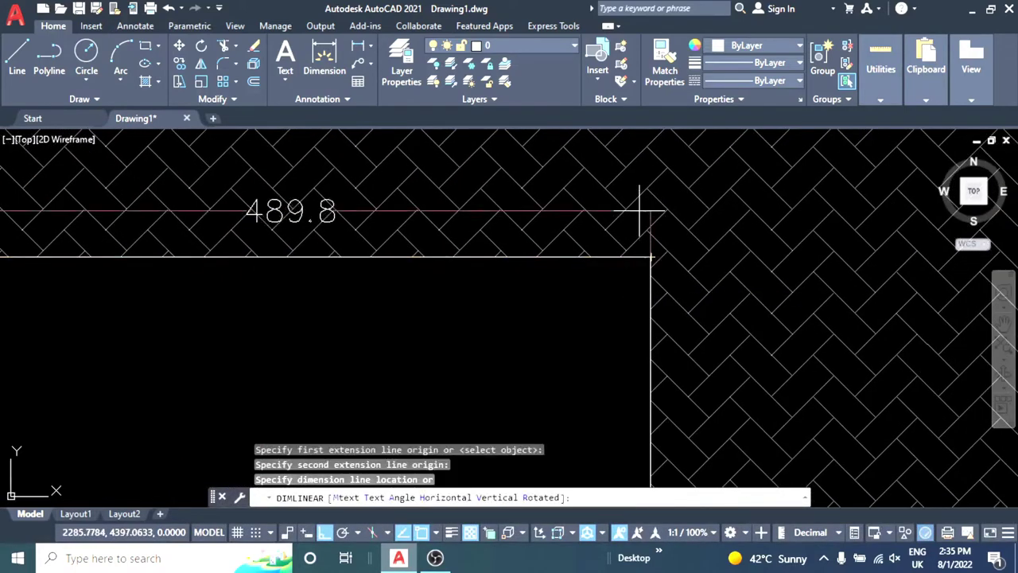
scroll(557, 234, "down", 3)
scroll(564, 250, "up", 1)
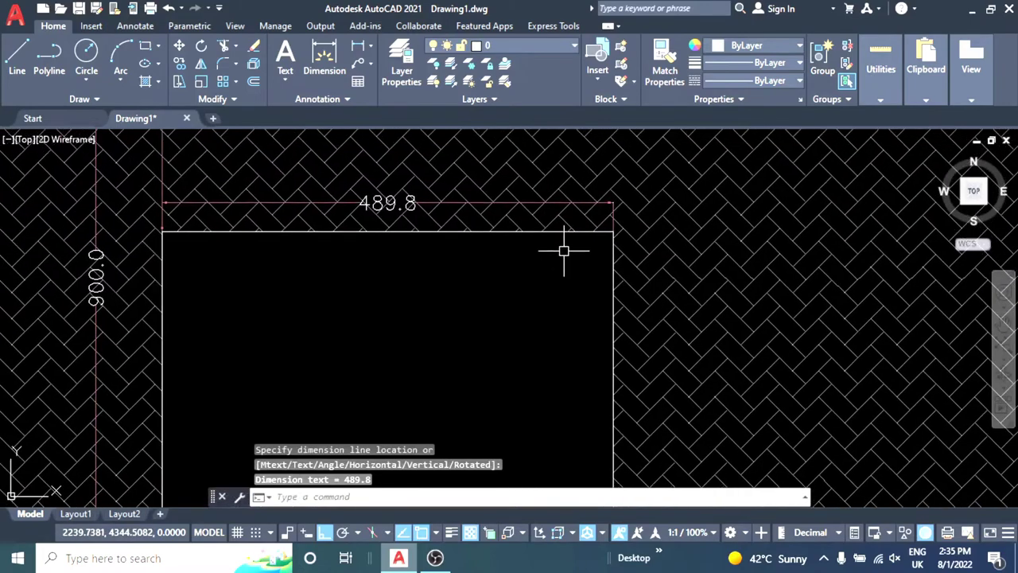
scroll(441, 262, "up", 1)
scroll(268, 302, "up", 2)
- Dimension the rectangle's width as 490.0
key("Return")
left_click(362, 242)
scroll(518, 227, "down", 3)
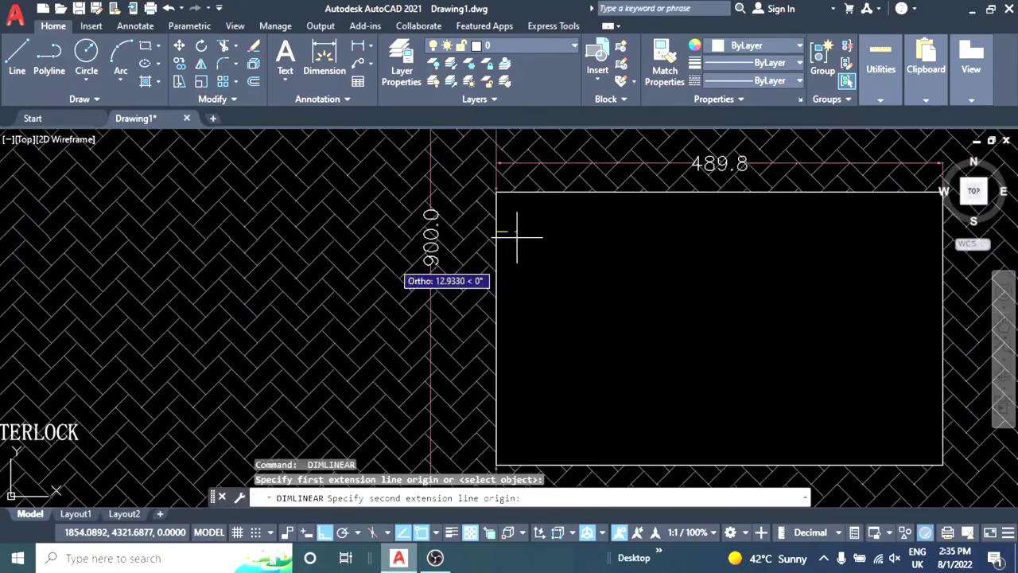
middle_click_drag(518, 227, 141, 227)
scroll(564, 216, "up", 2)
left_click(564, 216)
scroll(560, 245, "down", 2)
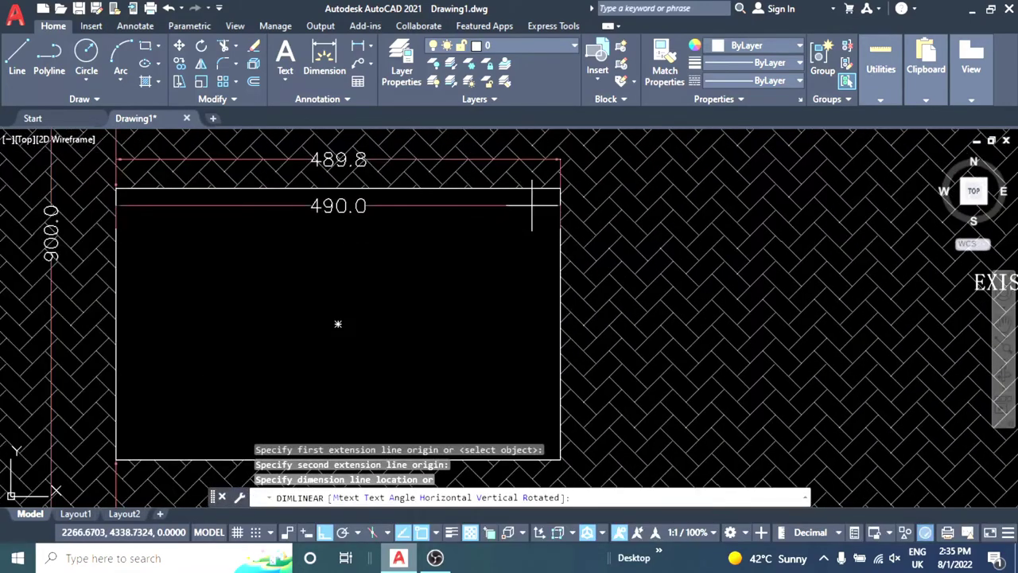
scroll(532, 206, "up", 1)
scroll(546, 273, "up", 1)
left_click(534, 257)
key("Escape")
key("Escape")
- Delete the redundant 489.8 dimension
left_click(442, 221)
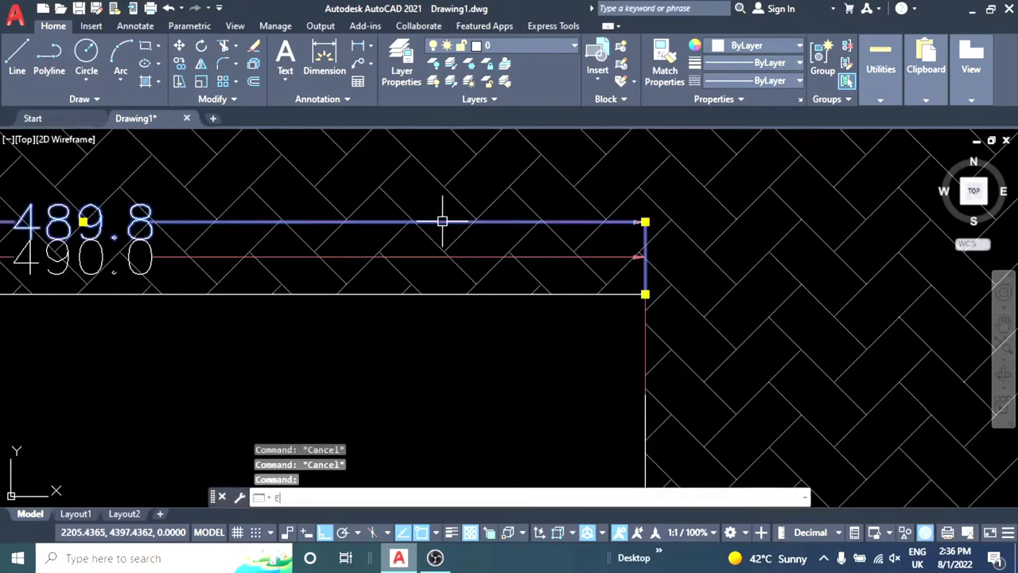
key("Delete")
scroll(442, 221, "down", 3)
middle_click_drag(416, 238, 450, 220)
- Dimension the rectangle's right side from top-right to bottom-right corner as 300.0
type("dli")
key("Return")
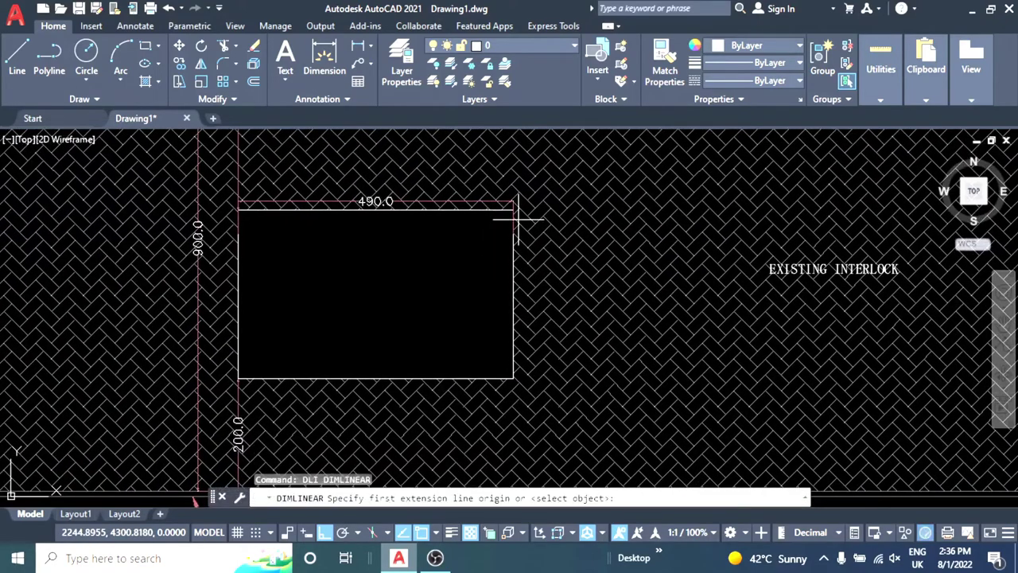
scroll(517, 219, "up", 3)
left_click(486, 227)
scroll(486, 228, "down", 2)
middle_click_drag(469, 334, 473, 231)
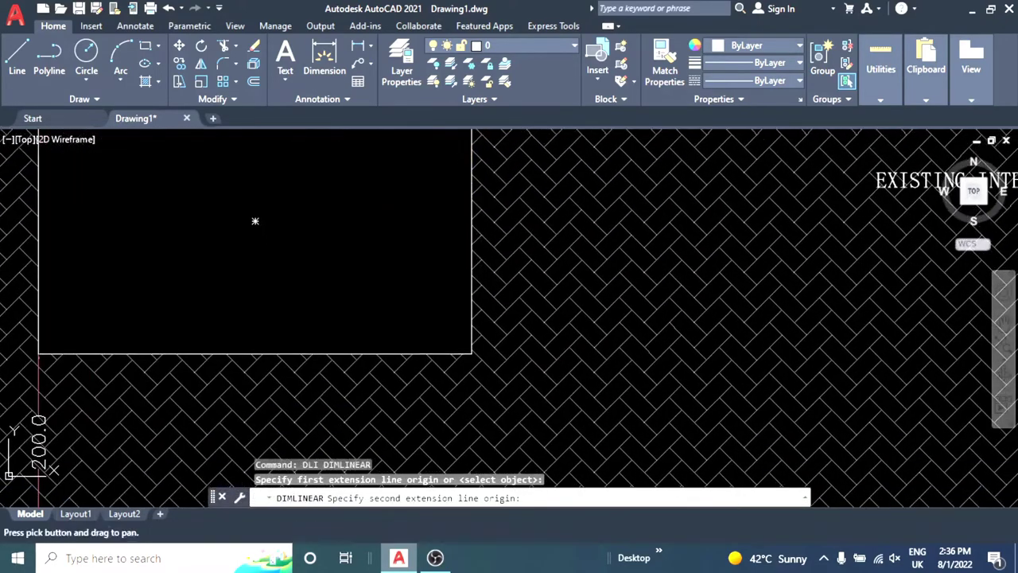
left_click(472, 352)
left_click(505, 342)
scroll(416, 254, "down", 2)
scroll(427, 262, "down", 1)
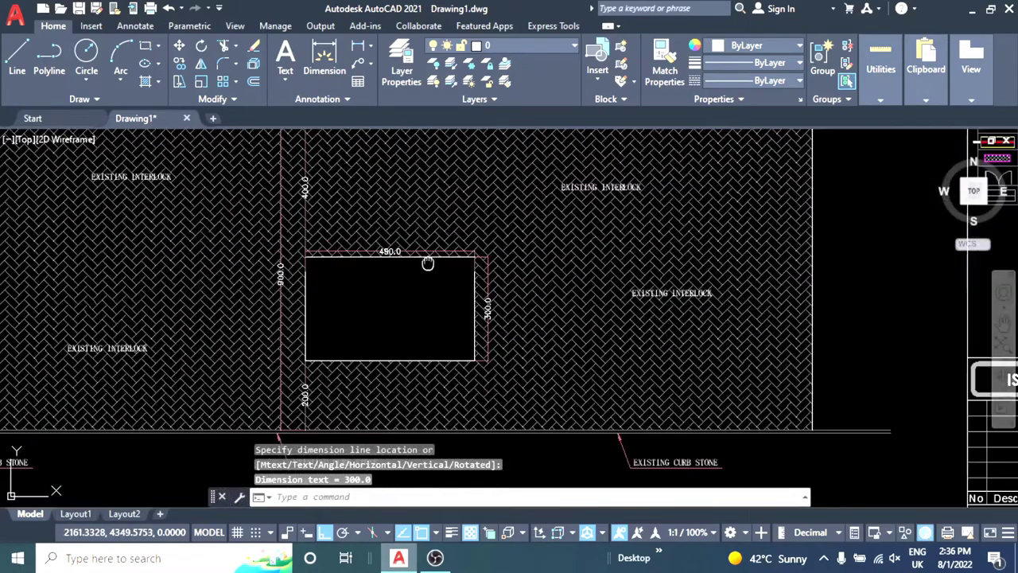
mouse_move(427, 262)
middle_mouse_down()
mouse_move(441, 313)
mouse_move(438, 277)
mouse_move(387, 302)
mouse_move(416, 288)
middle_mouse_up()
scroll(414, 318, "up", 2)
key("Escape")
- Hatch the black rectangle, then erase the resulting white hatch
type("h")
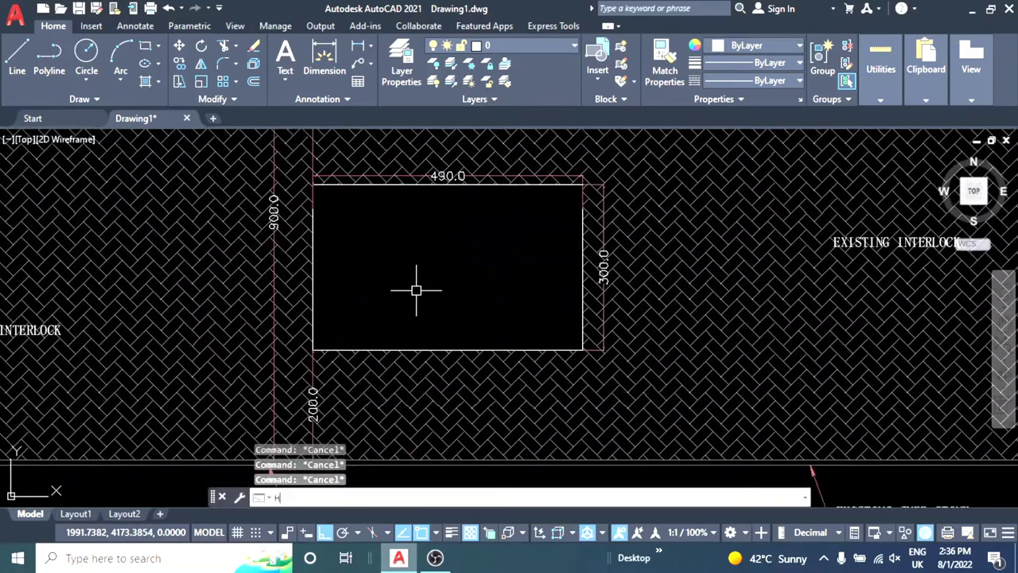
key("Return")
left_click(433, 291)
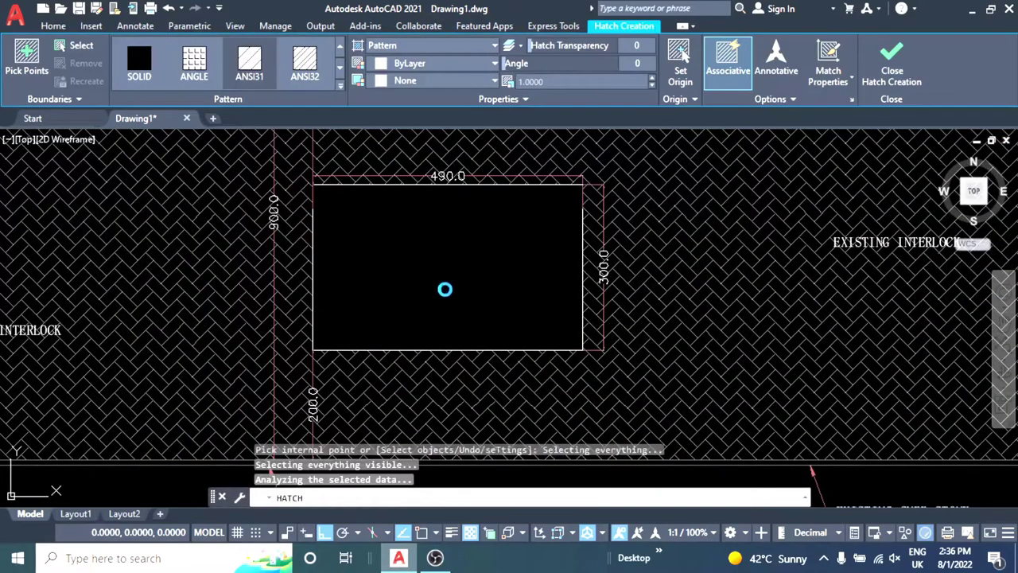
key("Escape")
left_click(447, 267)
type("e")
key("Return")
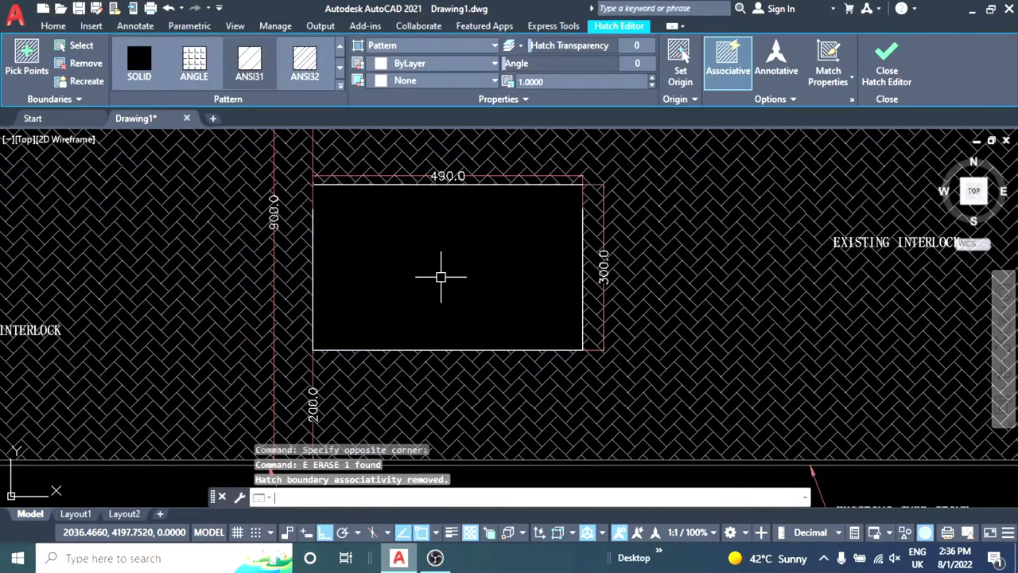
key("Escape")
scroll(444, 276, "down", 3)
scroll(416, 381, "up", 2)
- Copy the middle bold ROAD label into the rectangle
left_click(462, 363)
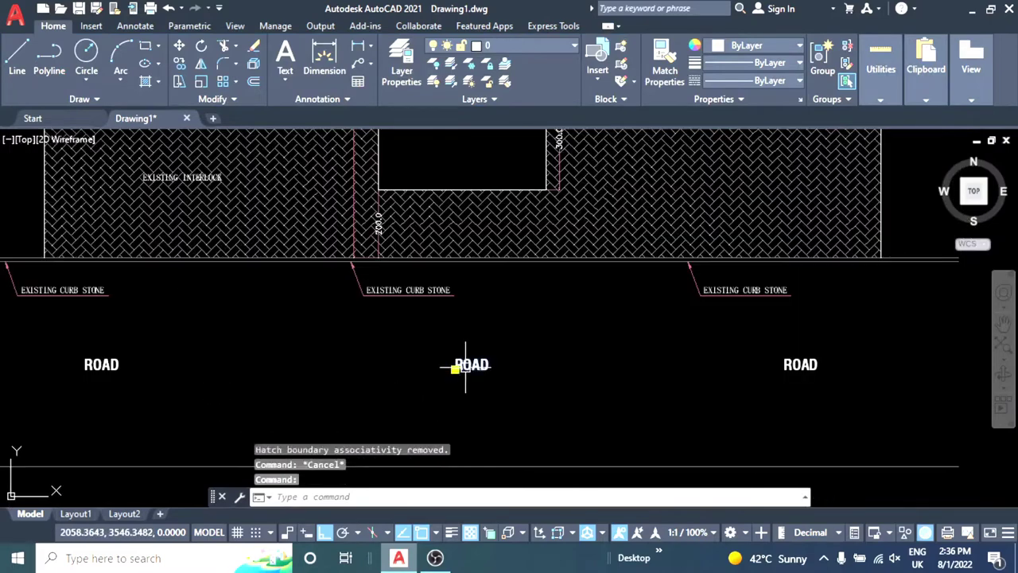
middle_click_drag(462, 363, 411, 381)
type("co")
key("Return")
left_click(420, 384)
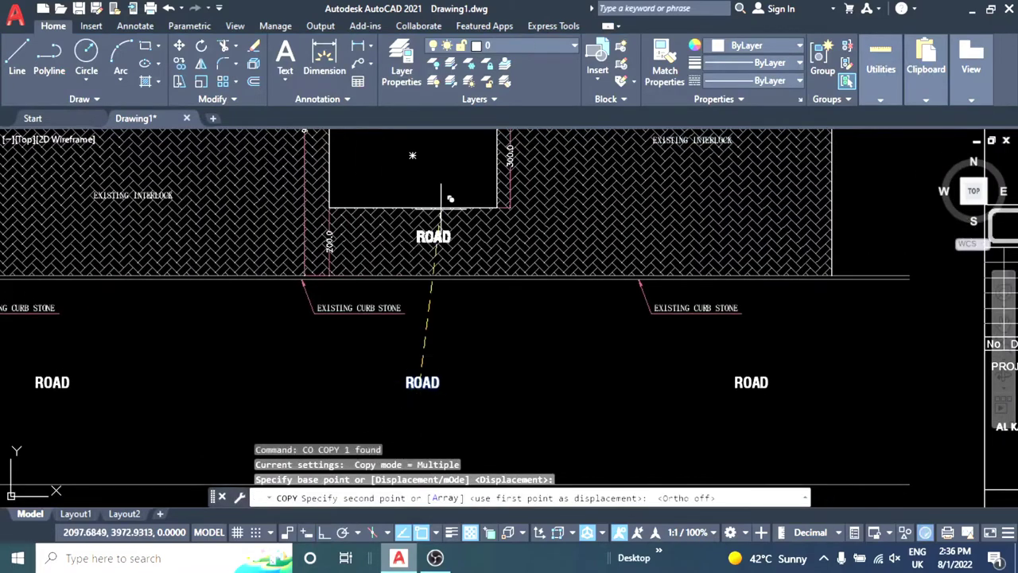
middle_click_drag(441, 208, 429, 303)
scroll(427, 270, "up", 2)
left_click(426, 263)
key("Escape")
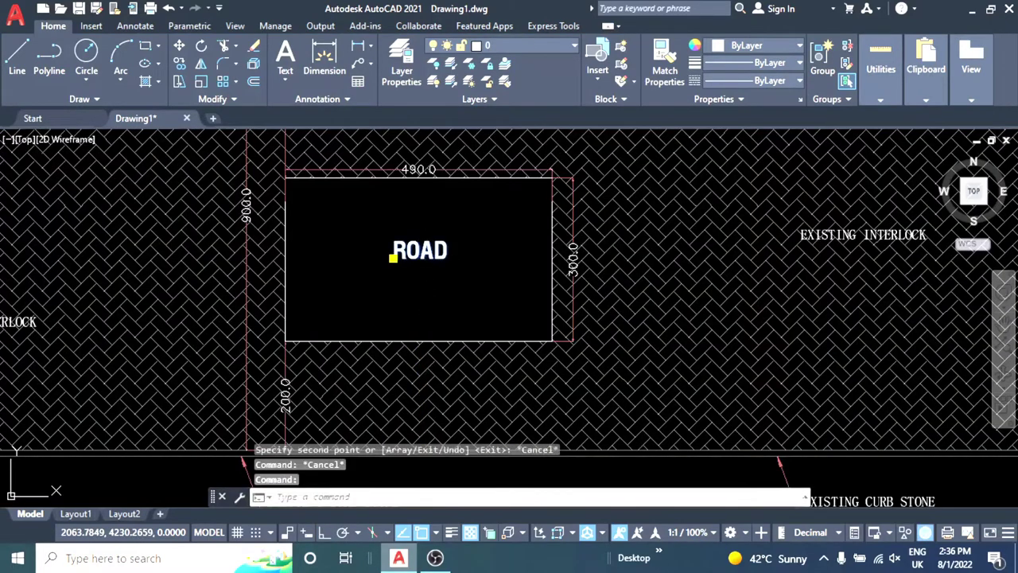
- Change the copied text to read PROPOSED AREA
double_click(428, 253)
type("PROPOSED AREA")
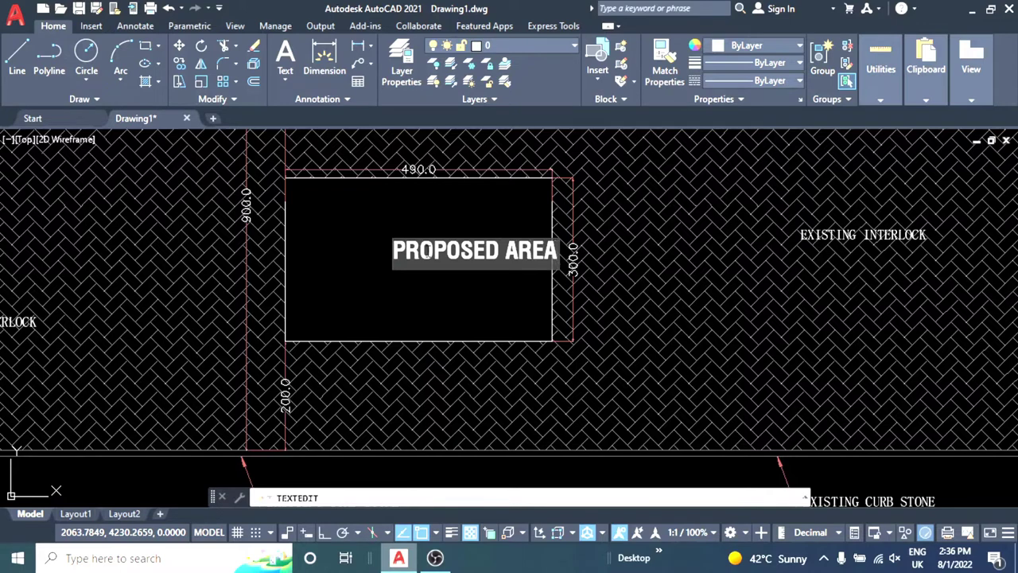
key("Escape")
key("Escape")
key("Escape")
key("Escape")
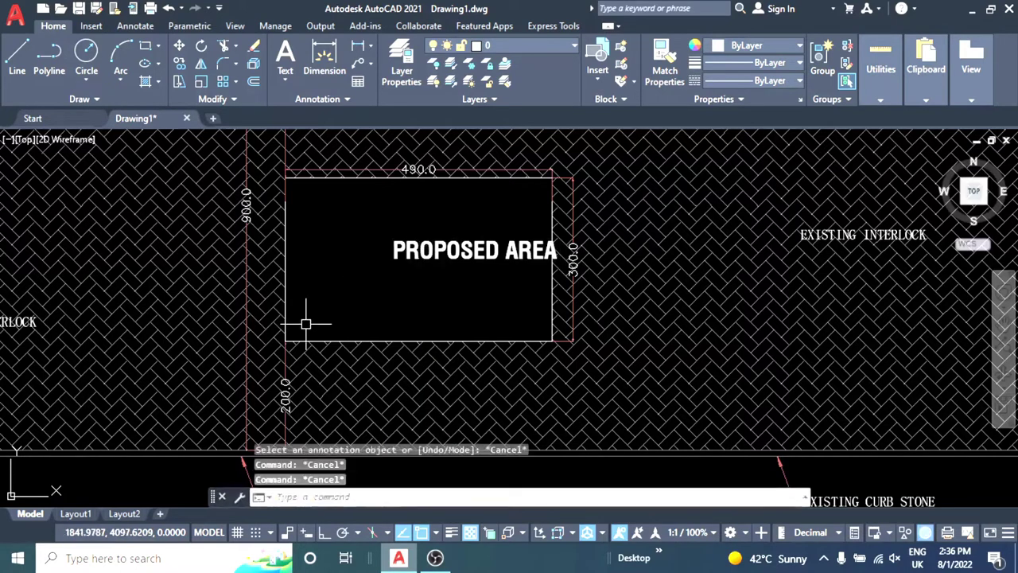
type("ARE")
key("Return")
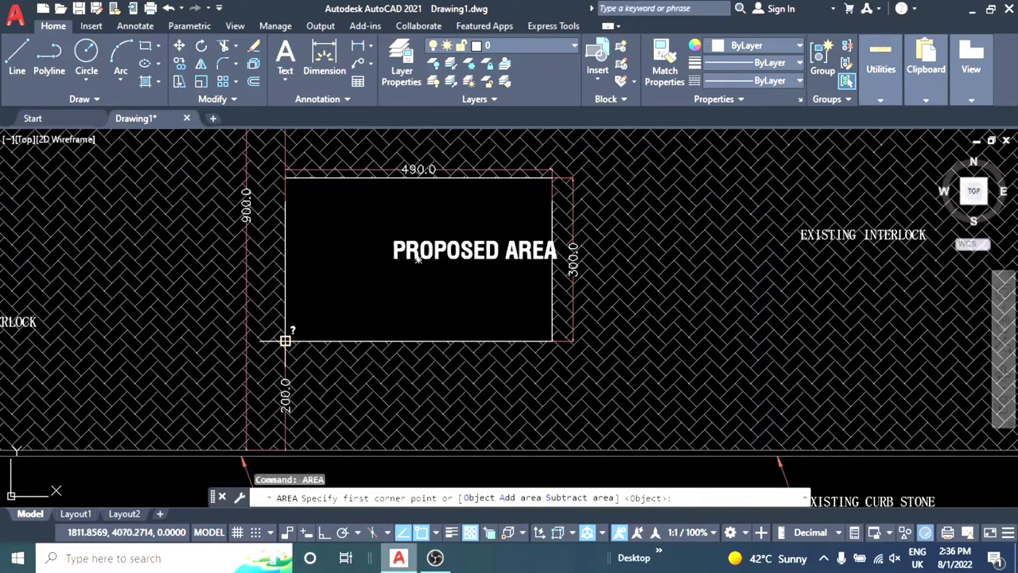
- Measure the rectangle's four corners: area 146946.0000, perimeter 1579.6400
left_click(285, 341)
left_click(551, 340)
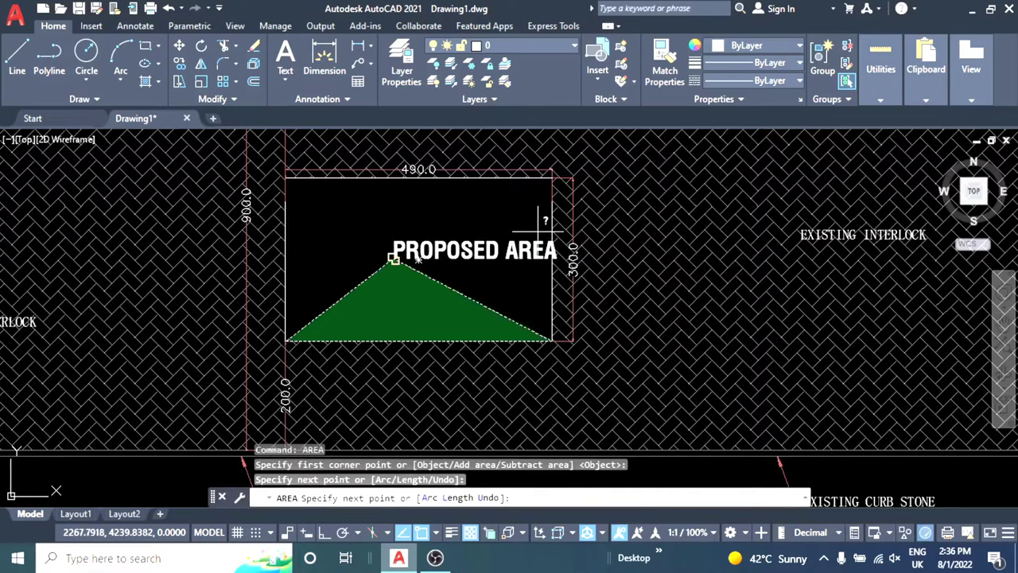
left_click(552, 176)
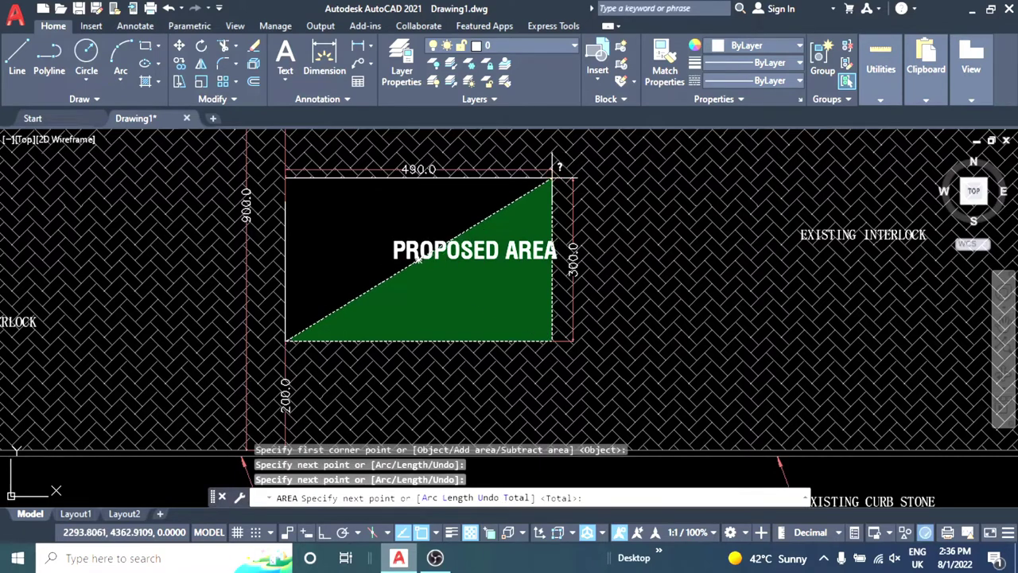
left_click(286, 177)
key("Return")
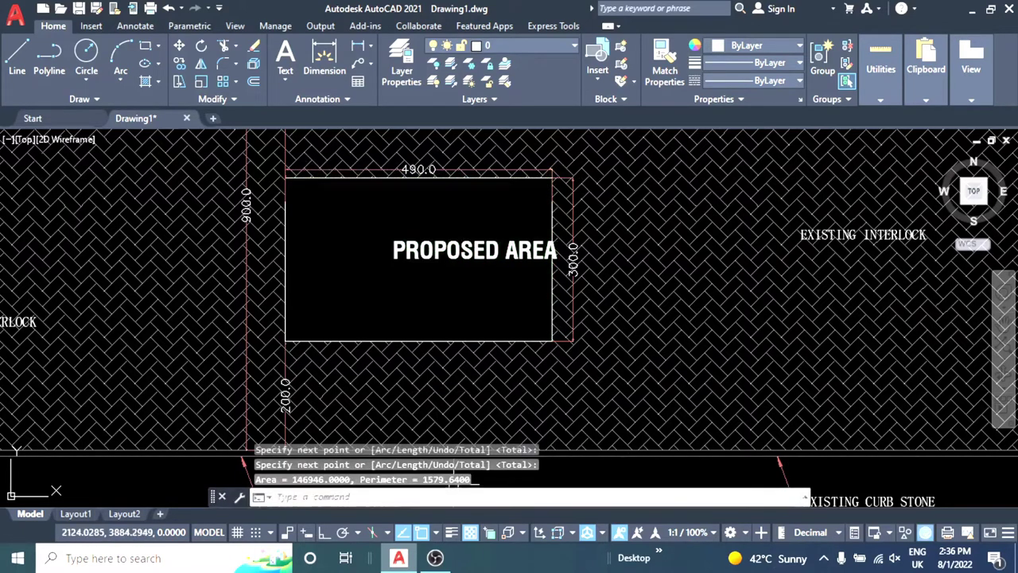
key("Escape")
key("Escape")
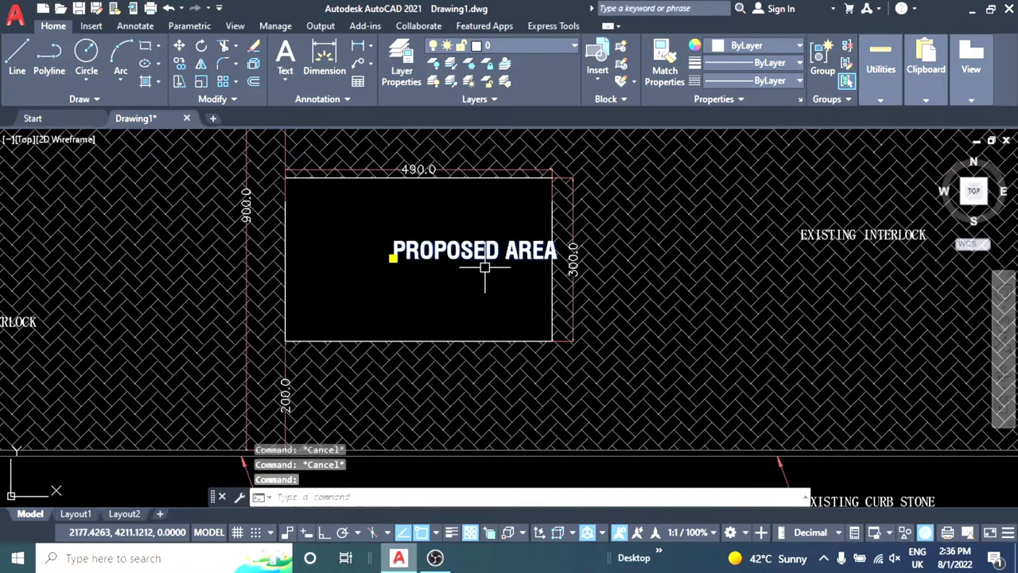
- Copy PROPOSED AREA just below itself and reword the copy to 14.70 SQM
type("co")
key("Return")
left_click(371, 254)
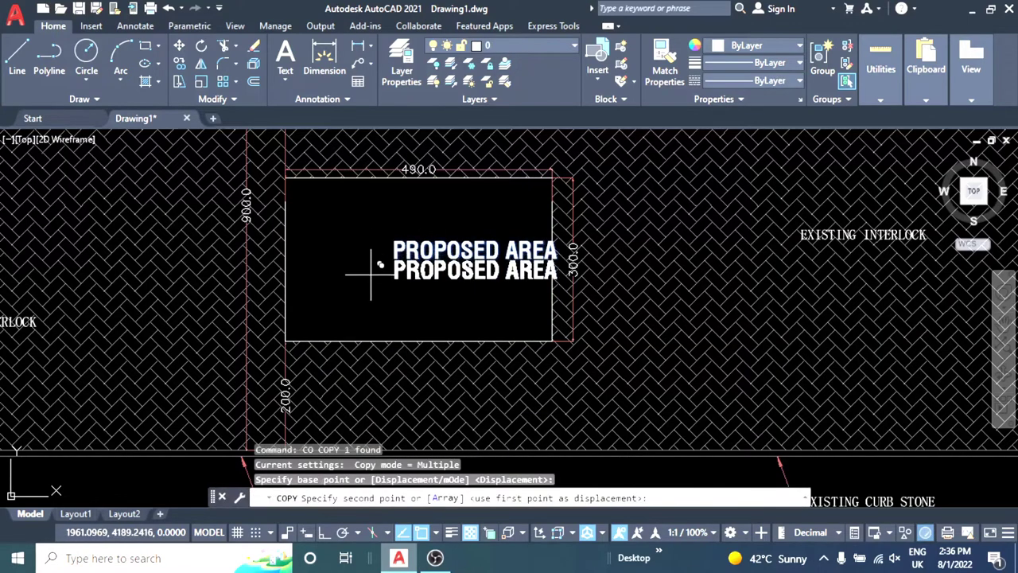
left_click(371, 276)
key("Escape")
double_click(478, 272)
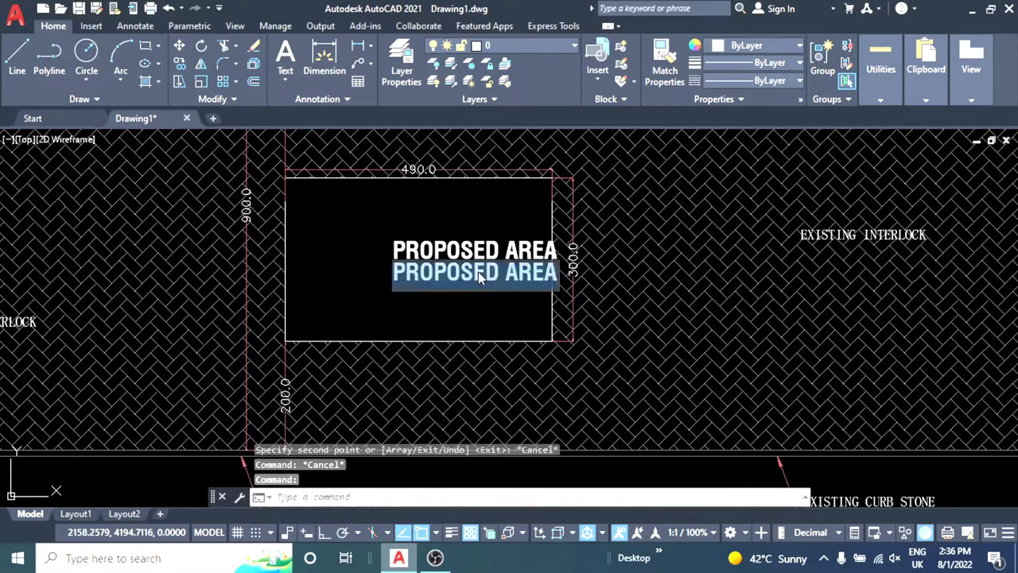
type("14.70 S")
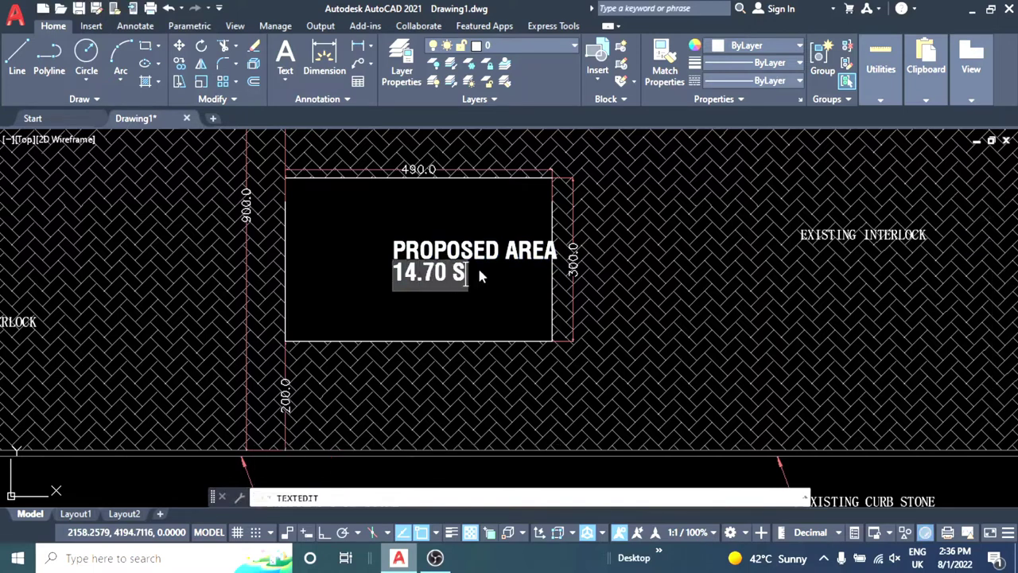
type("QM")
left_click(504, 291)
key("Escape")
- Centre the 14.70 SQM line beneath PROPOSED AREA
middle_click_drag(431, 232, 485, 264)
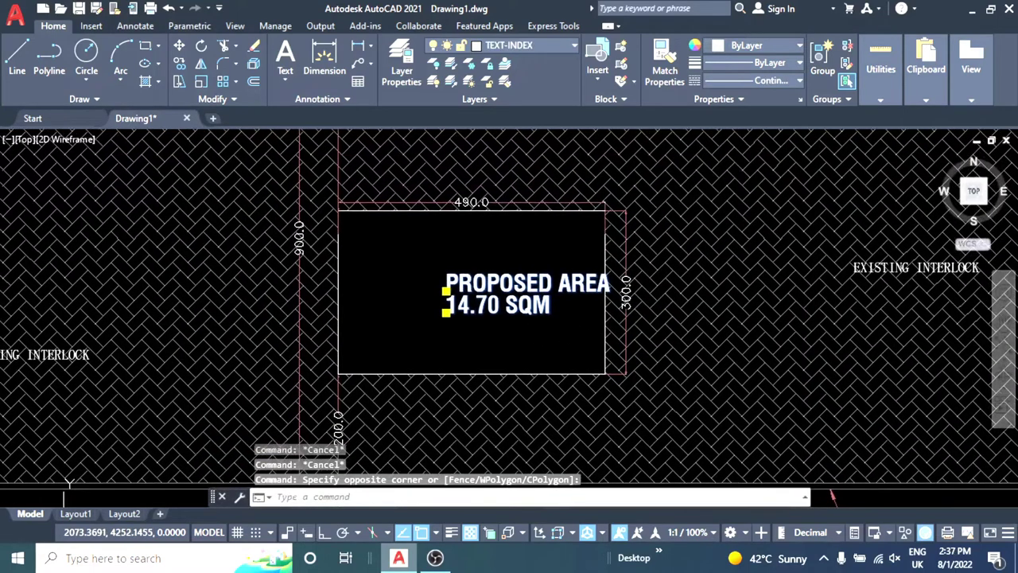
type("m")
key("Return")
left_click(528, 237)
left_click(482, 238)
key("Escape")
left_click(496, 306)
middle_click_drag(496, 307, 473, 296)
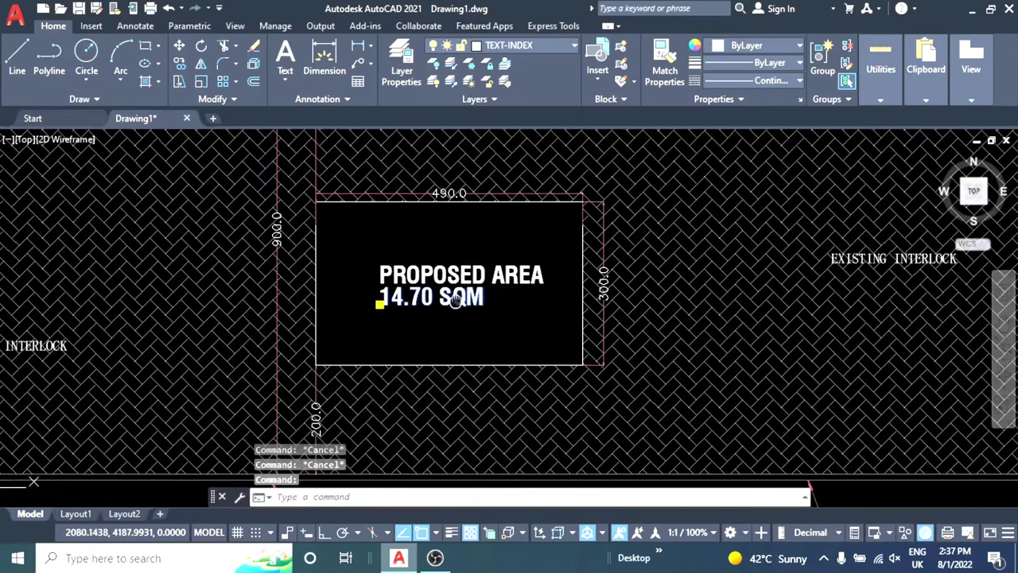
type("m")
key("Return")
left_click(476, 321)
scroll(476, 320, "up", 4)
left_click(514, 322)
scroll(514, 323, "down", 3)
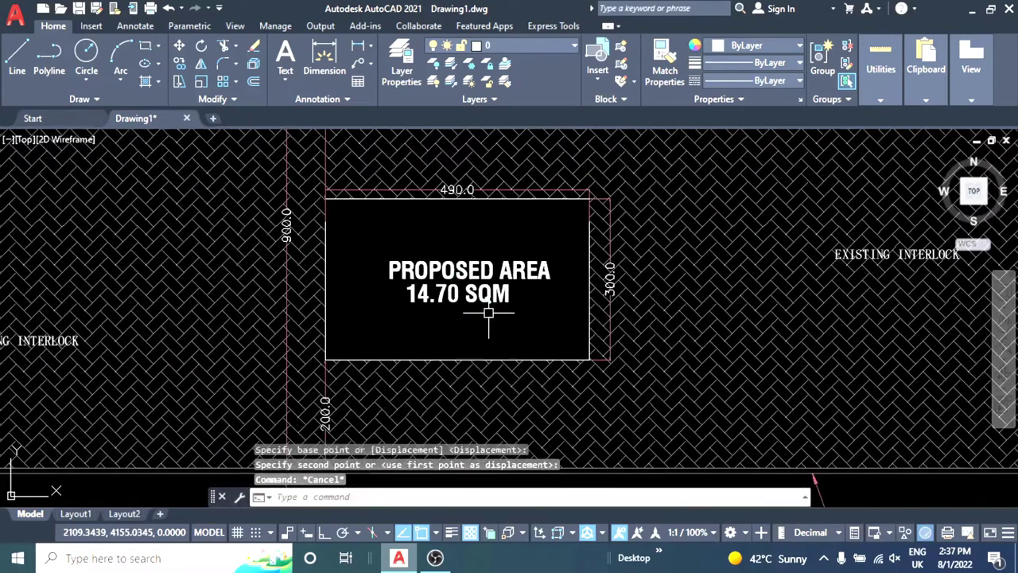
key("Escape")
key("Escape")
- Scale both label lines down by 0.5
left_click(488, 338)
left_click(457, 265)
key("Return")
left_click(405, 301)
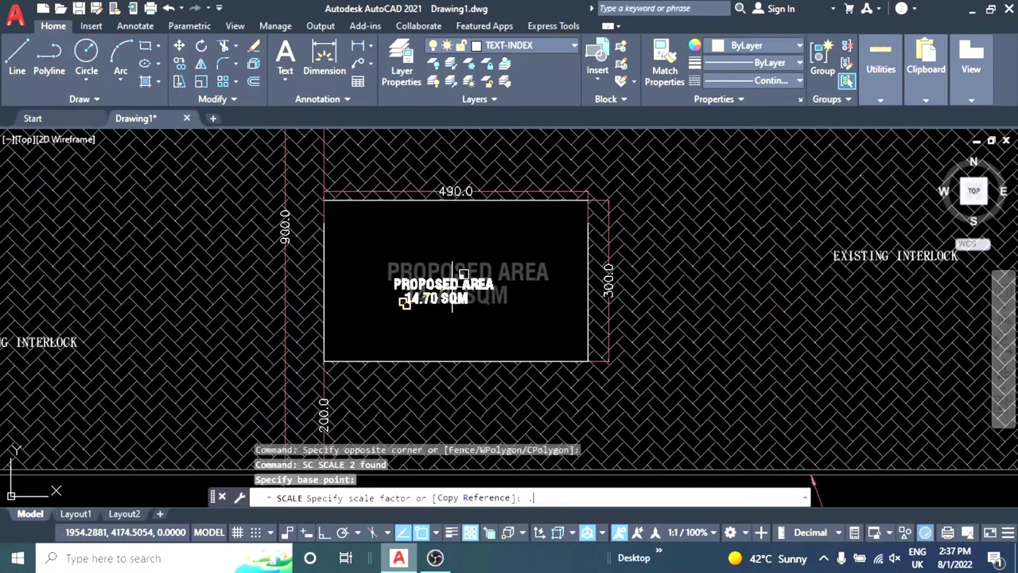
type(".5")
key("Return")
- Move the label near the rectangle's centre and re-centre the 14.70 SQM line
scroll(437, 293, "up", 2)
key("m")
key("Return")
left_click(491, 342)
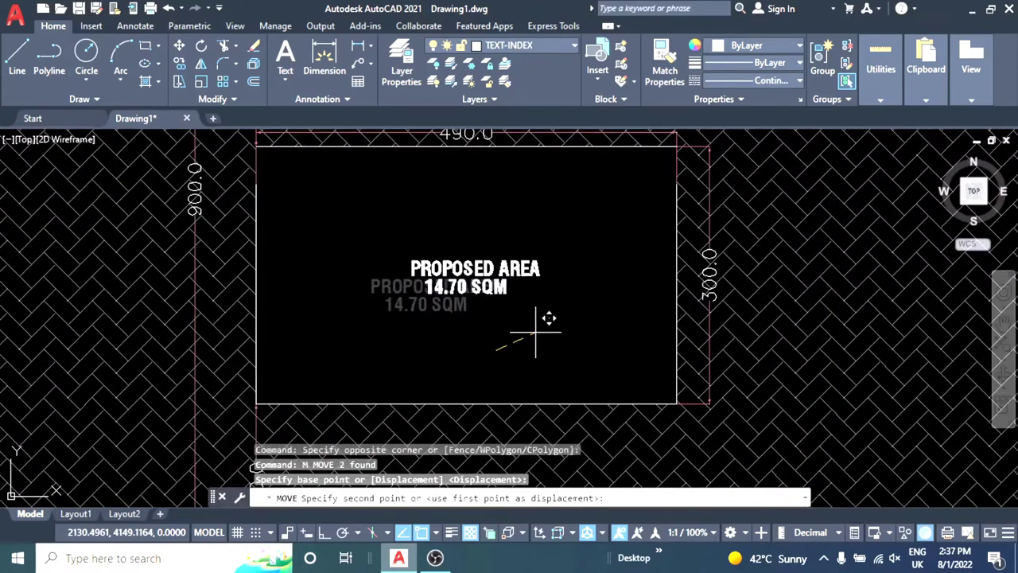
left_click(501, 318)
key("Escape")
key("Escape")
left_click(477, 295)
scroll(504, 326, "up", 5)
key("m")
key("Return")
left_click(505, 326)
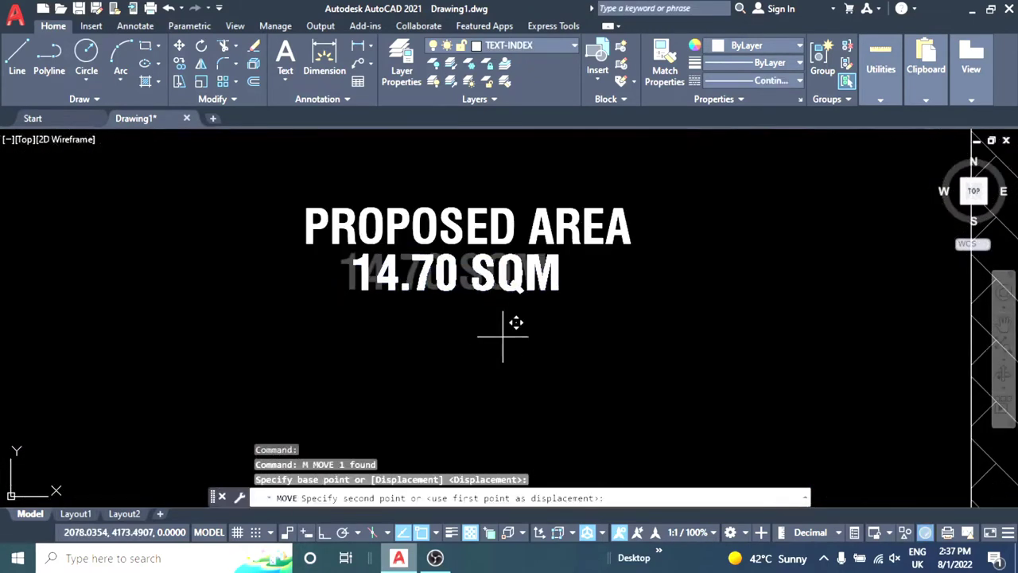
left_click(517, 320)
scroll(477, 311, "down", 2)
- Draw a rectangular frame around the two-line label
type("r")
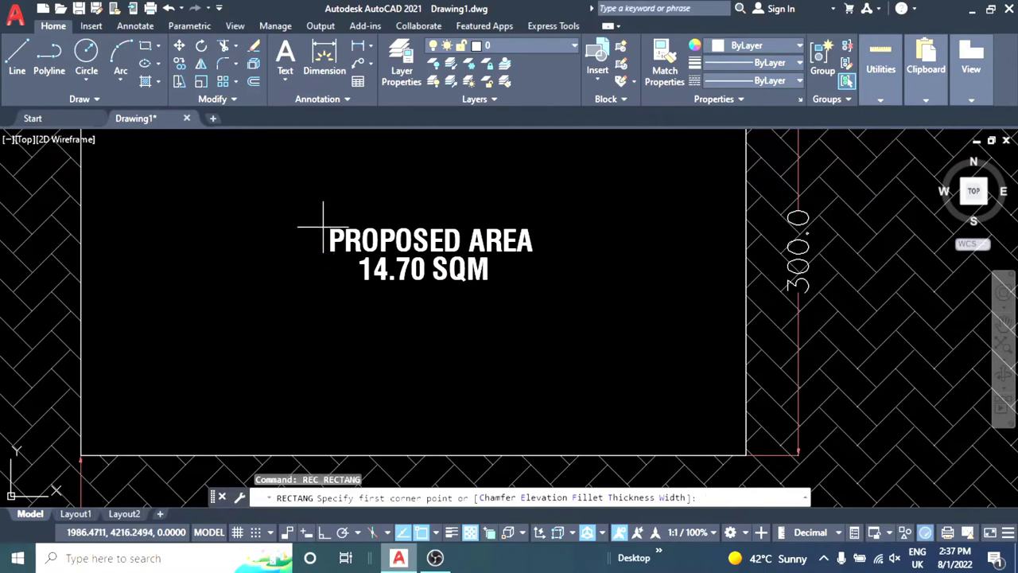
left_click(321, 221)
key("Escape")
key("Escape")
scroll(539, 288, "down", 3)
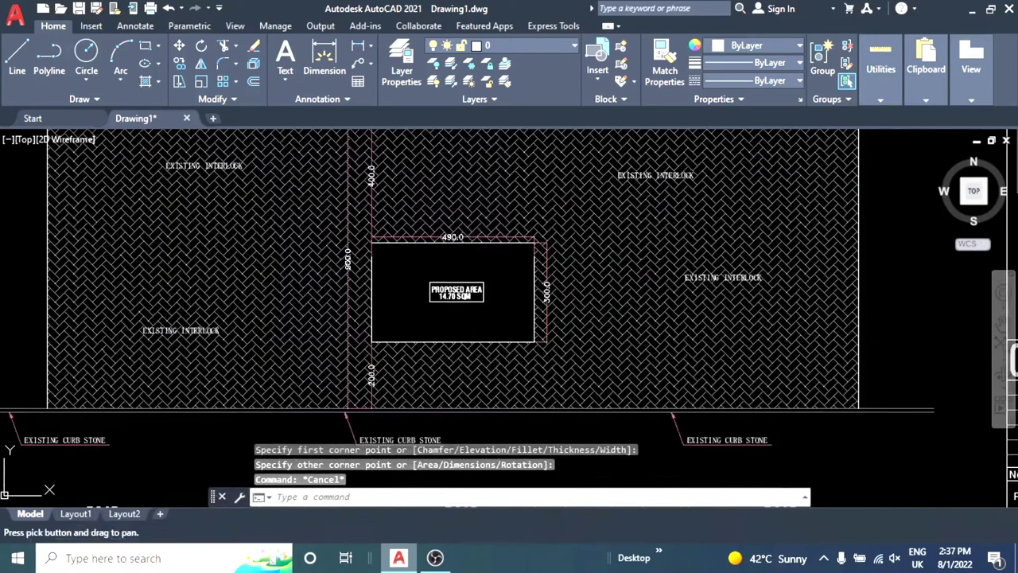
- Scale the framed label and its frame down to 0.8
left_click(484, 310)
left_click(448, 267)
type("c")
key("Return")
scroll(457, 315, "up", 3)
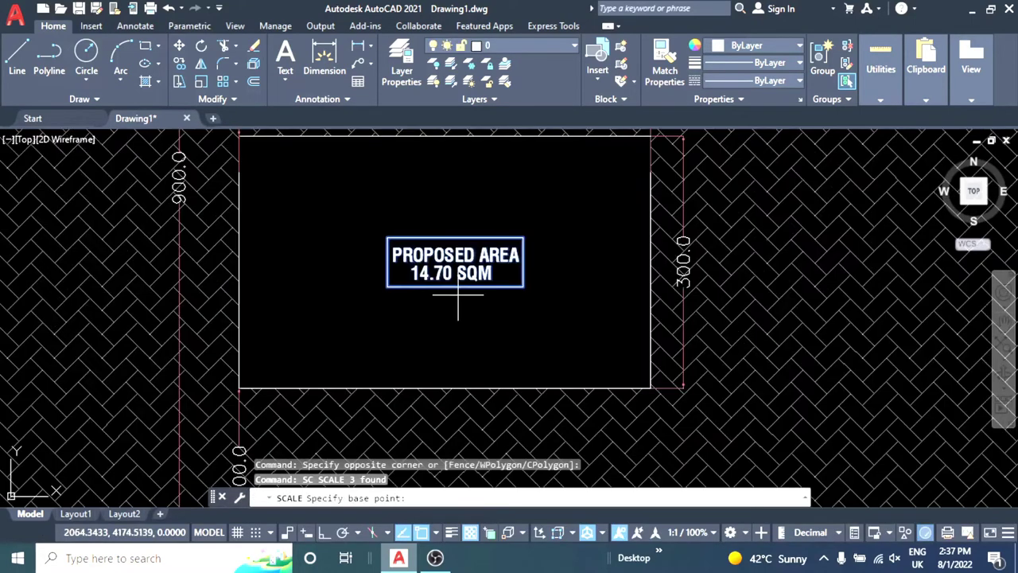
left_click(455, 285)
type("8")
key("Return")
scroll(455, 286, "down", 3)
scroll(454, 289, "up", 3)
key("Escape")
key("Escape")
key("Escape")
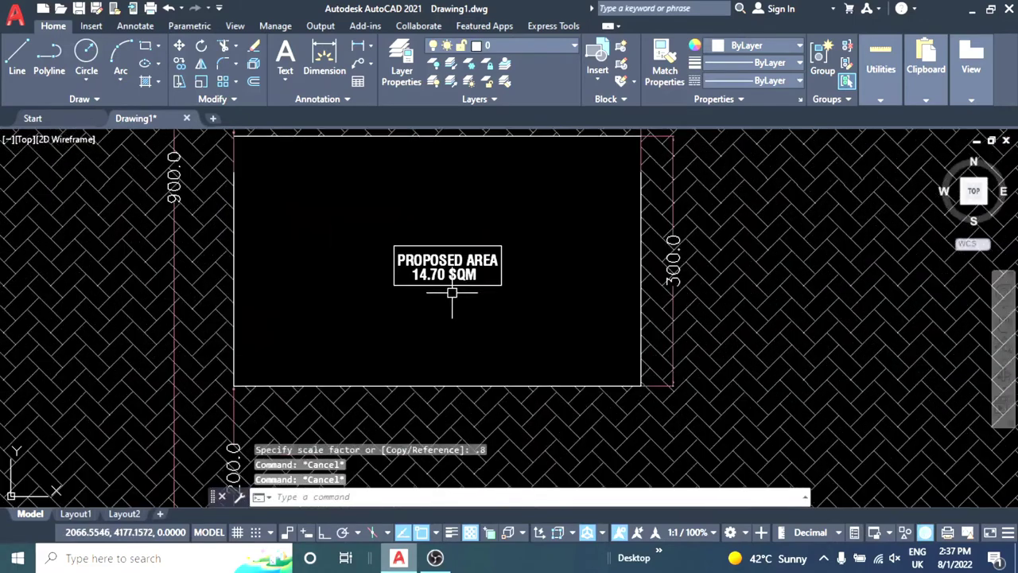
scroll(450, 291, "down", 3)
type("H")
- Hatch the proposed rectangle around the framed label
key("Return")
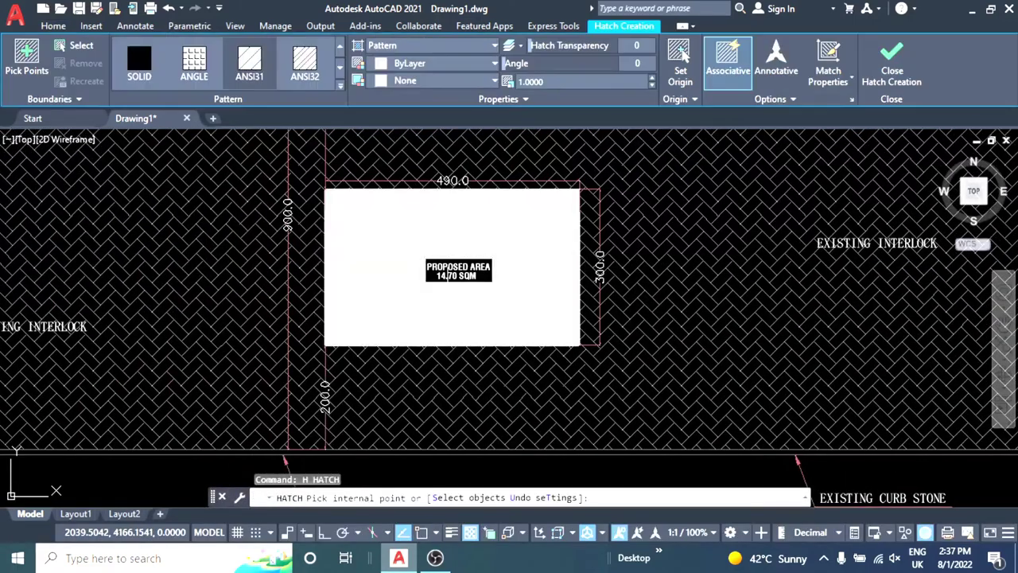
left_click(448, 291)
key("Return")
key("Escape")
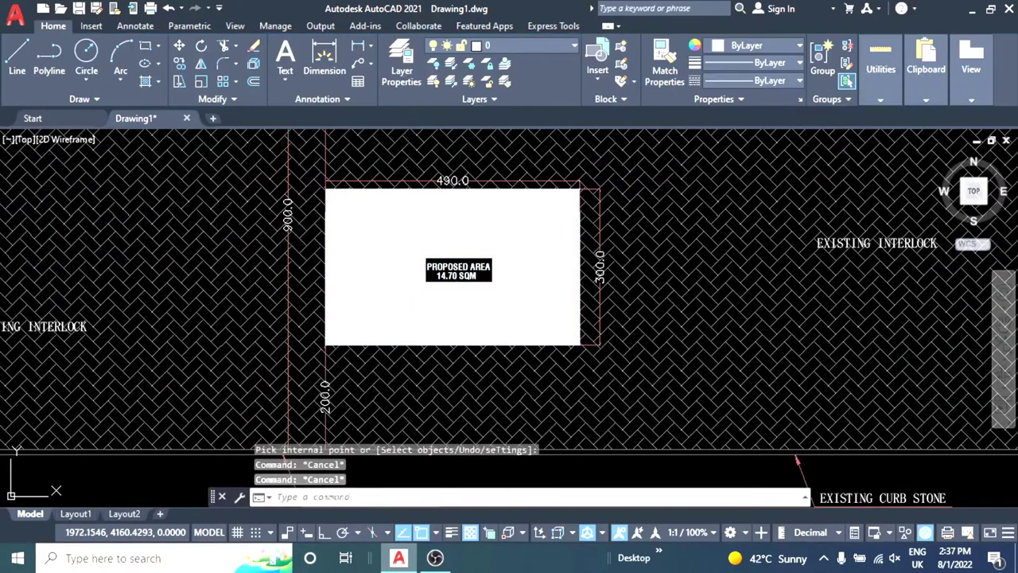
left_click(451, 268)
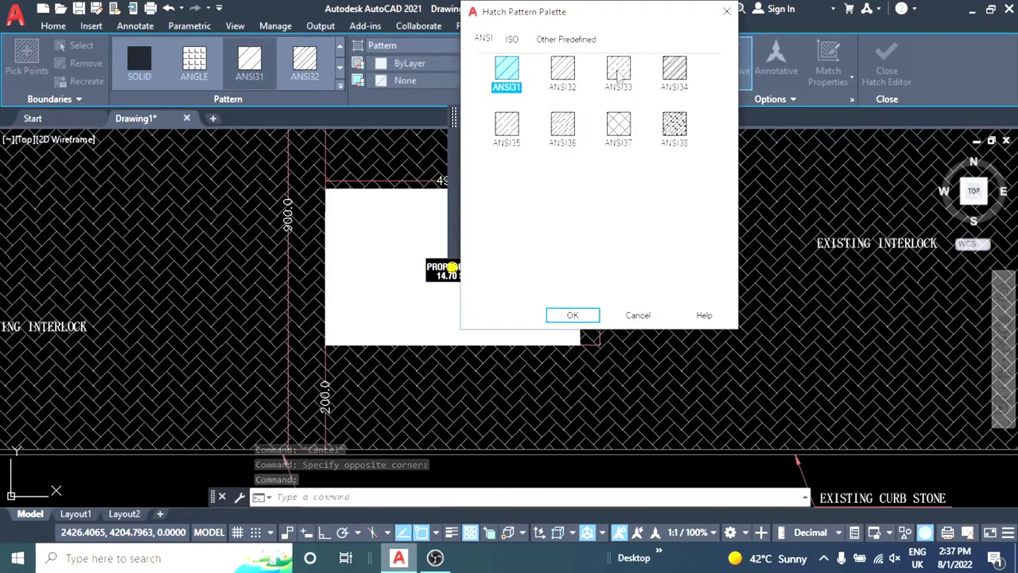
- Change the hatch to the ANSI35 pattern at scale 80
double_click(509, 124)
left_click(584, 222)
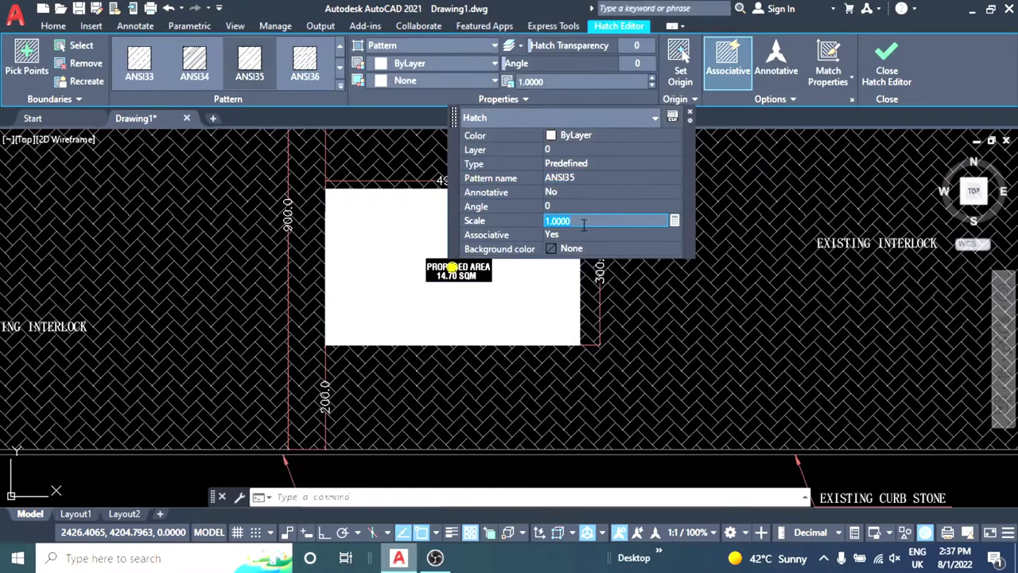
key("Return")
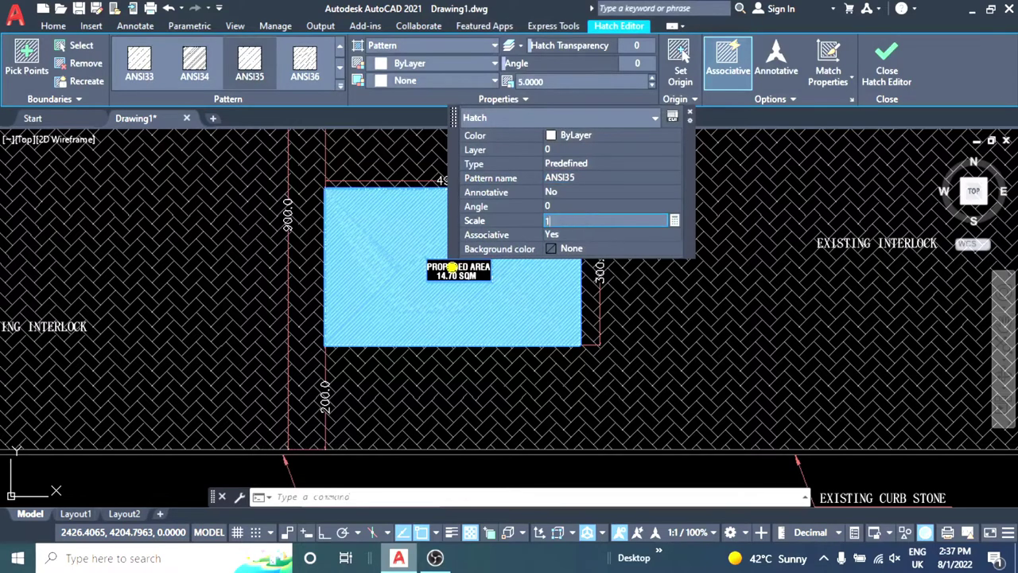
key("Return")
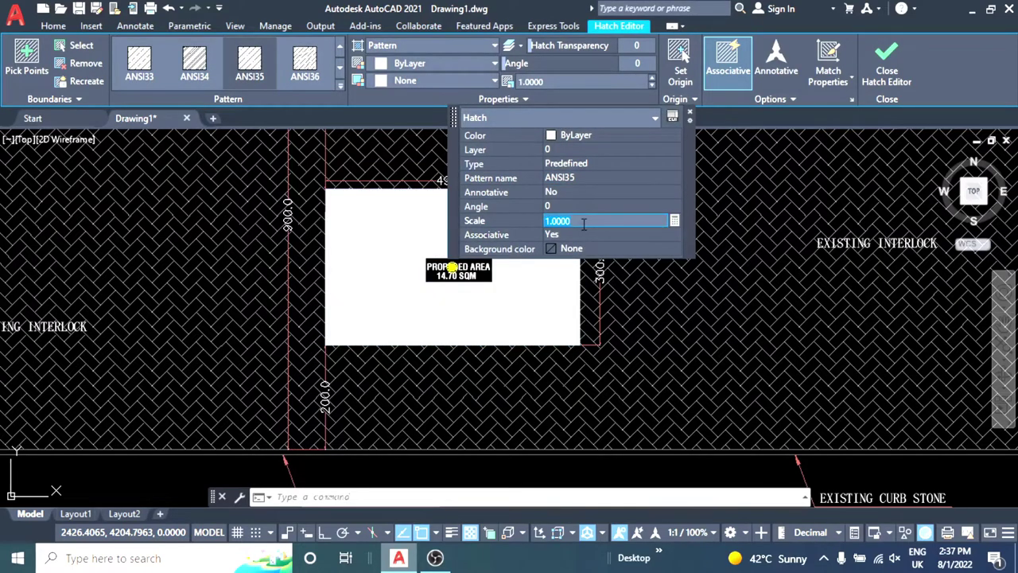
left_click(583, 221)
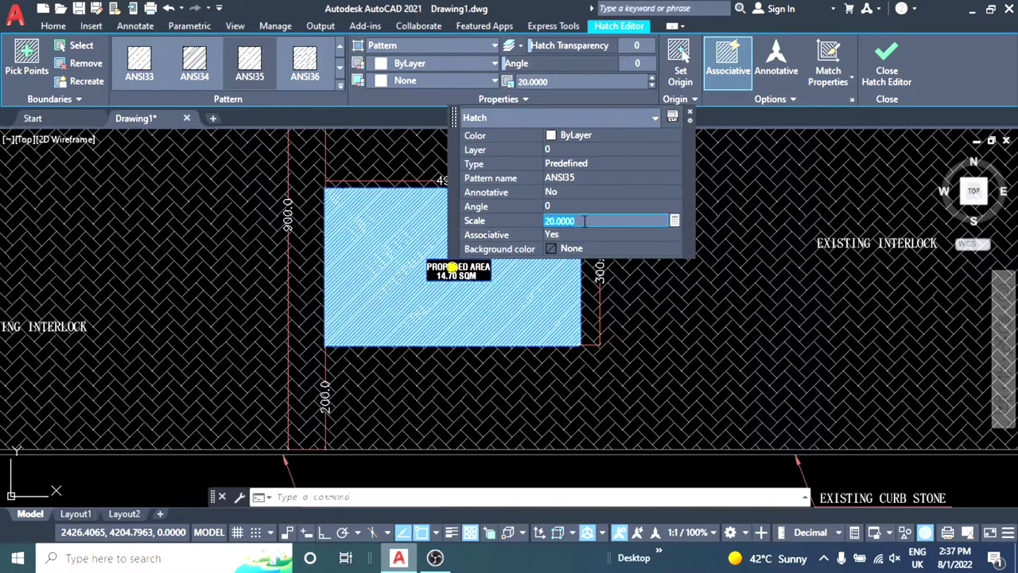
type("80.0000")
key("Return")
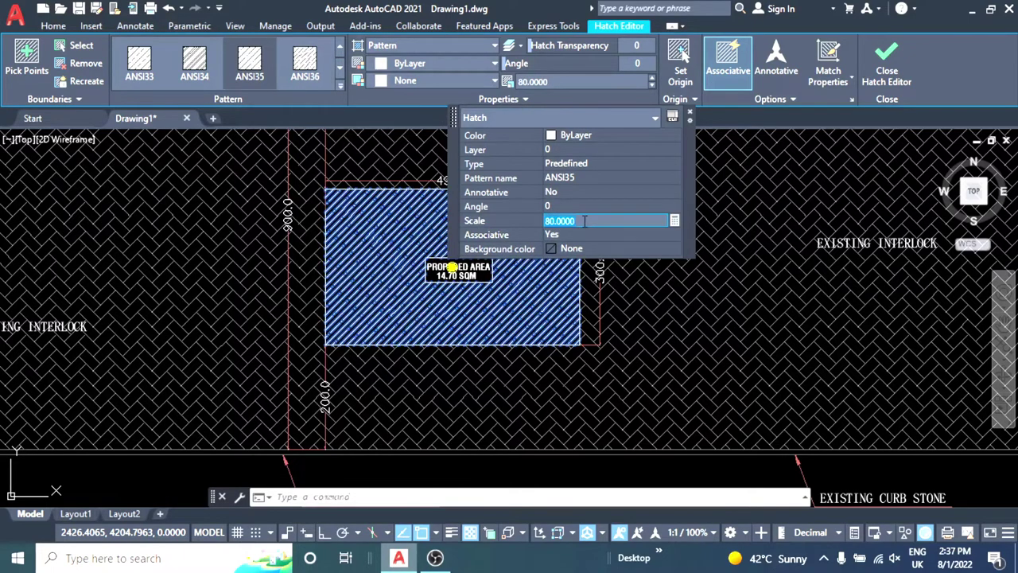
key("Escape")
scroll(509, 319, "down", 2)
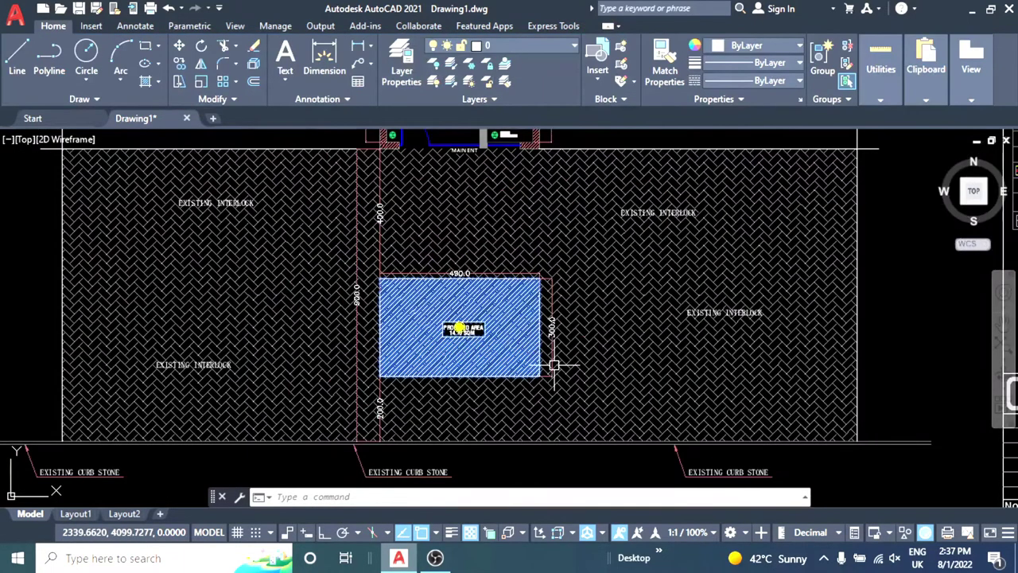
- Set the proposed-area hatch colour to Yellow
left_click(606, 363)
left_click(495, 63)
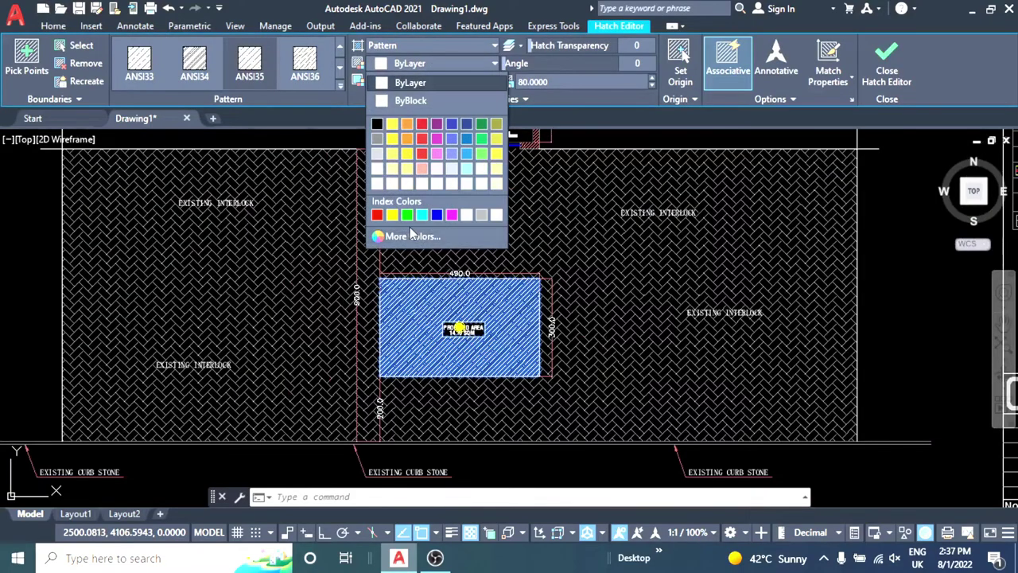
left_click(394, 216)
key("Escape")
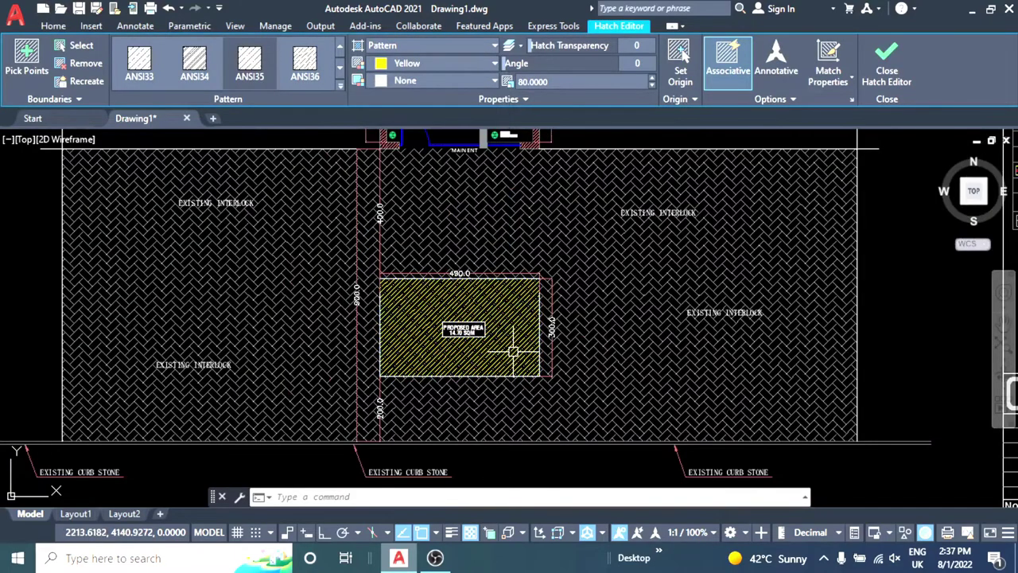
scroll(464, 282, "up", 4)
scroll(458, 290, "up", 2)
- Use MATCHPROP to copy a source object's properties onto the hatch
type("M")
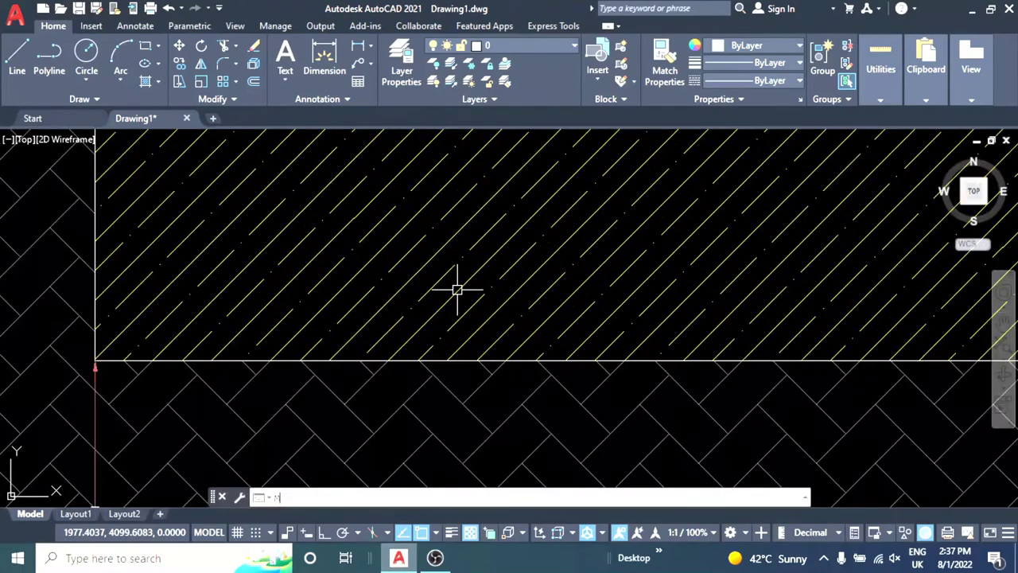
type("A")
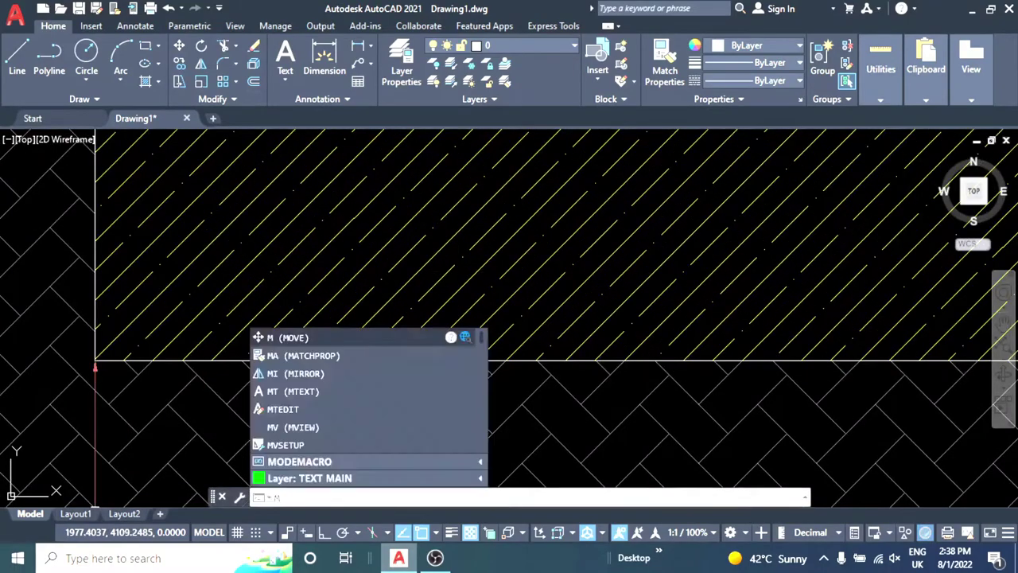
key("Return")
left_click(477, 311)
left_click(461, 362)
key("Return")
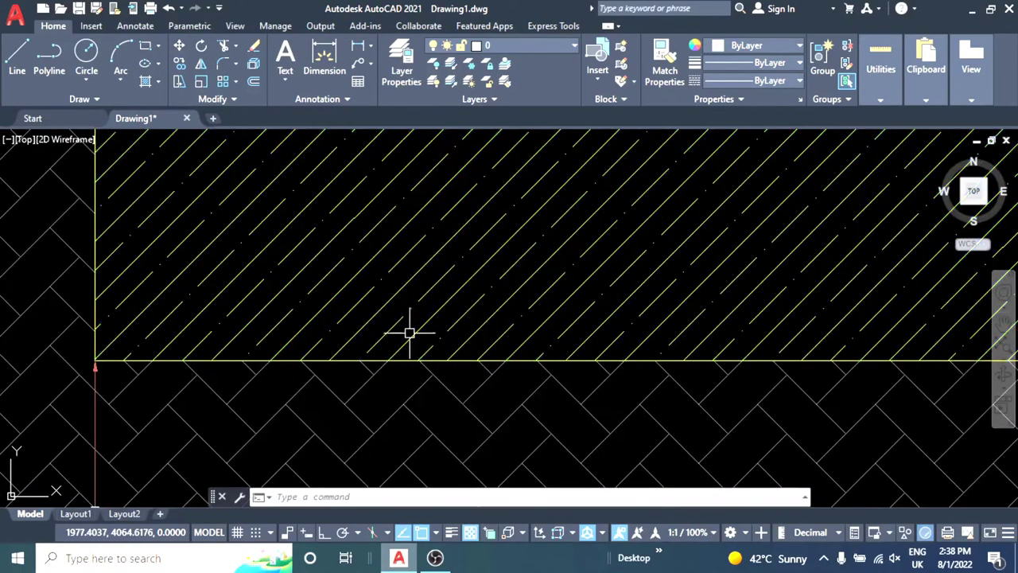
scroll(409, 318, "down", 5)
scroll(451, 298, "down", 2)
scroll(451, 298, "up", 4)
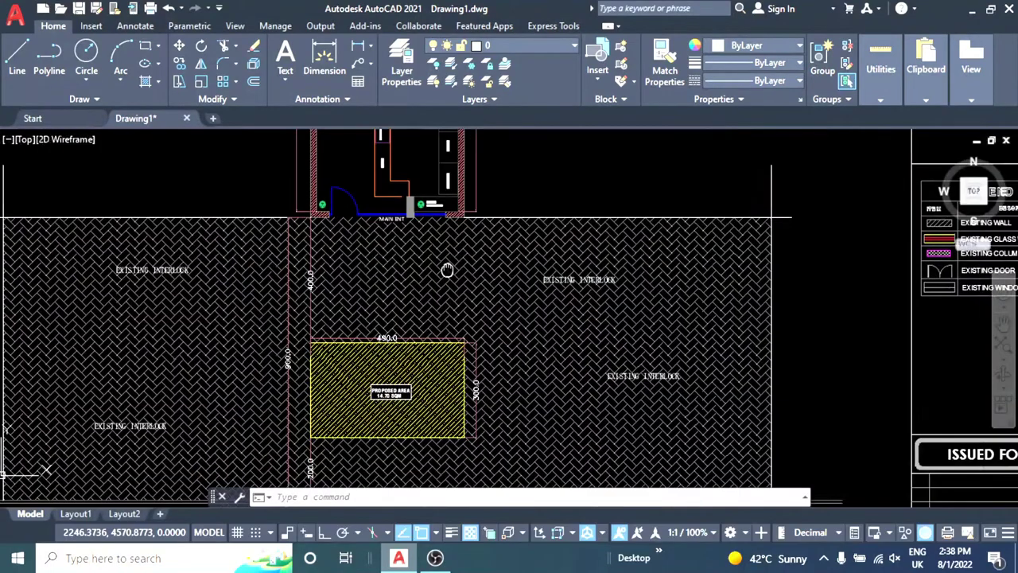
scroll(393, 280, "up", 4)
scroll(393, 280, "up", 2)
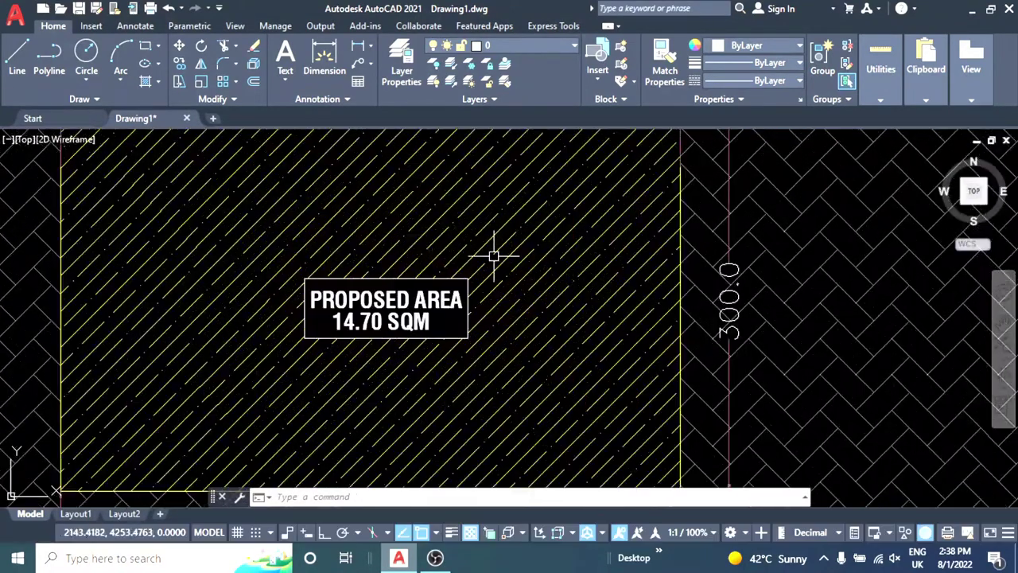
scroll(458, 312, "up", 2)
- Set the PROPOSED AREA and 14.70 SQM label text colour to Red
left_click(416, 284)
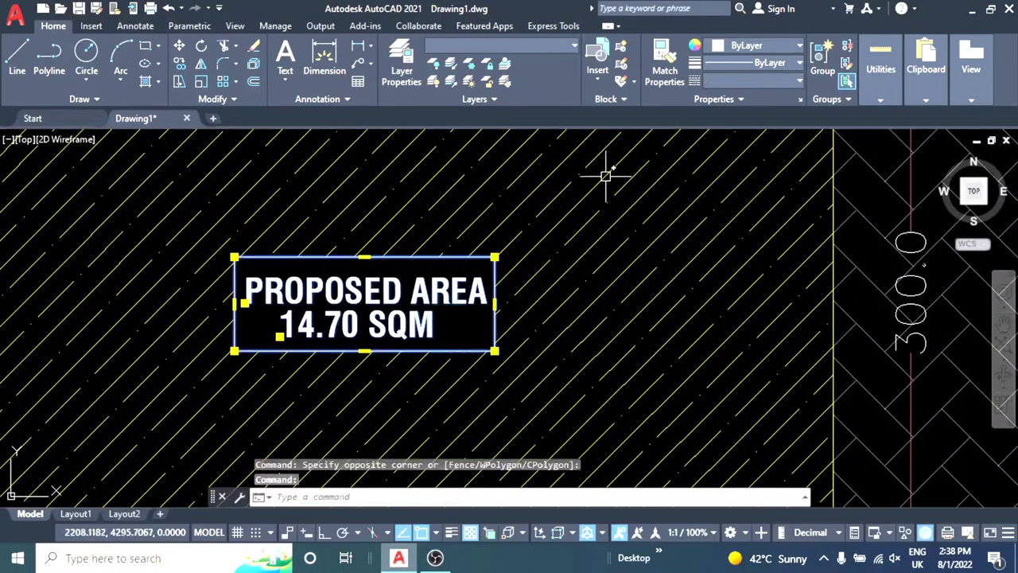
key("Escape")
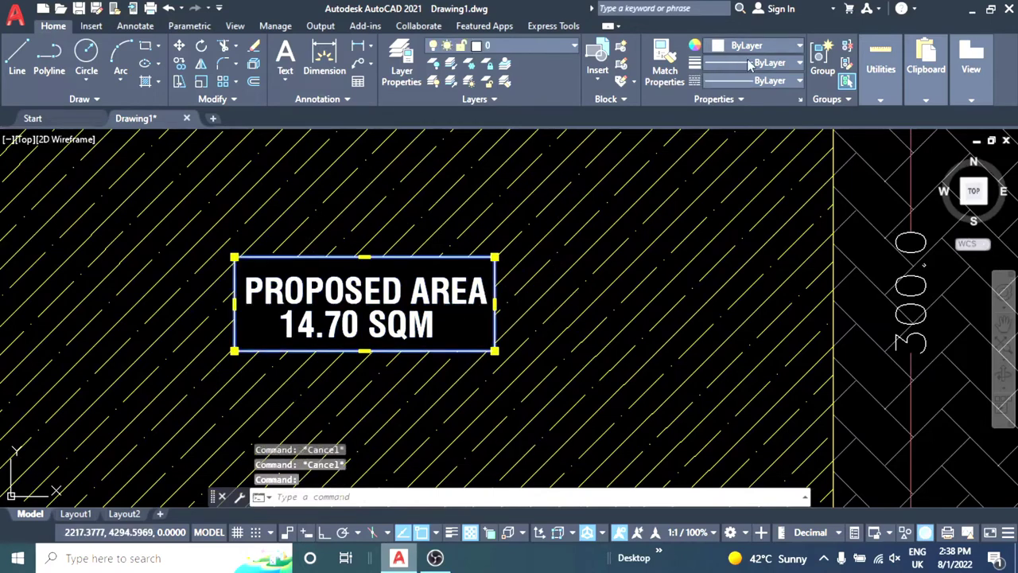
left_click(748, 49)
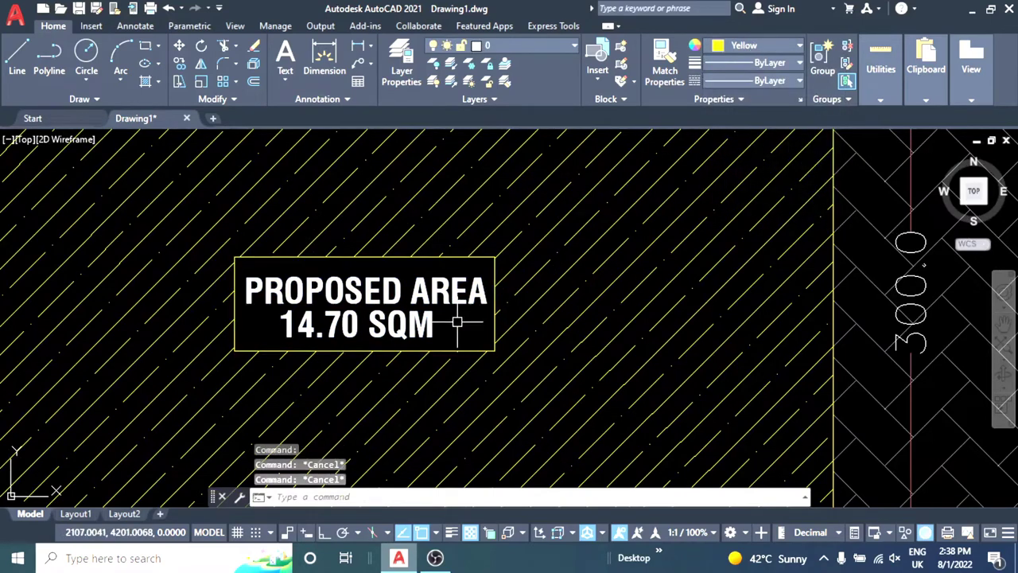
left_click(455, 321)
left_click(748, 49)
left_click(718, 198)
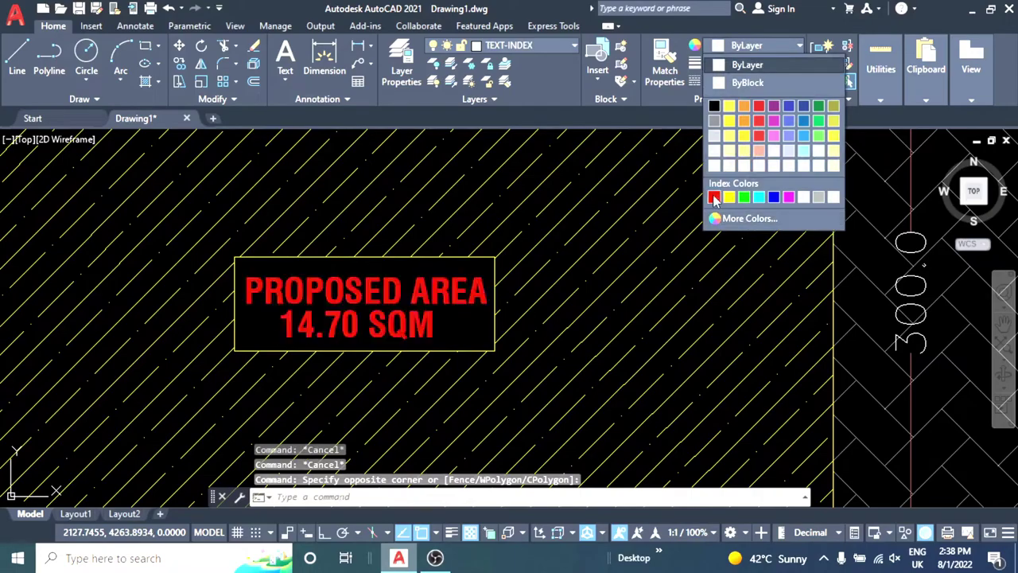
key("Escape")
- Pan and zoom the view toward the entrance above the proposed area
scroll(477, 321, "down", 5)
scroll(432, 277, "down", 3)
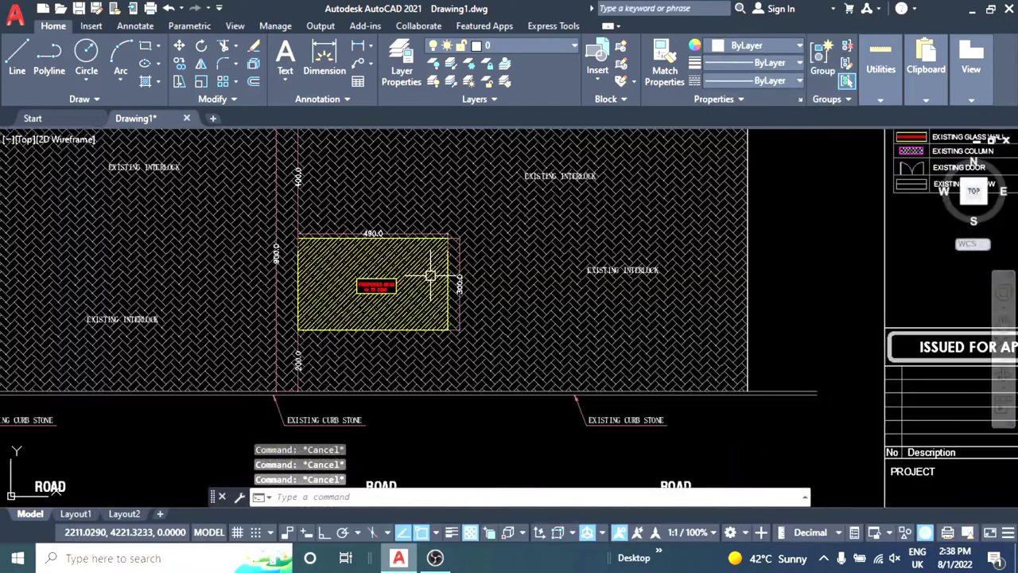
scroll(352, 265, "up", 2)
mouse_move(416, 223)
middle_mouse_down()
mouse_move(411, 328)
mouse_move(420, 199)
middle_mouse_up()
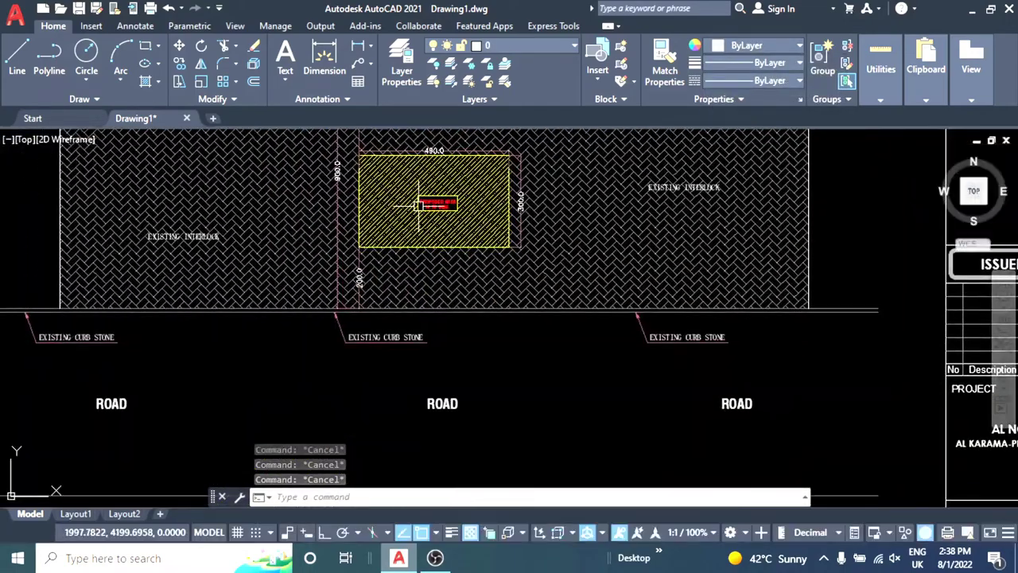
scroll(400, 374, "down", 3)
scroll(402, 254, "up", 3)
scroll(318, 254, "down", 4)
key("Escape")
key("Escape")
key("Escape")
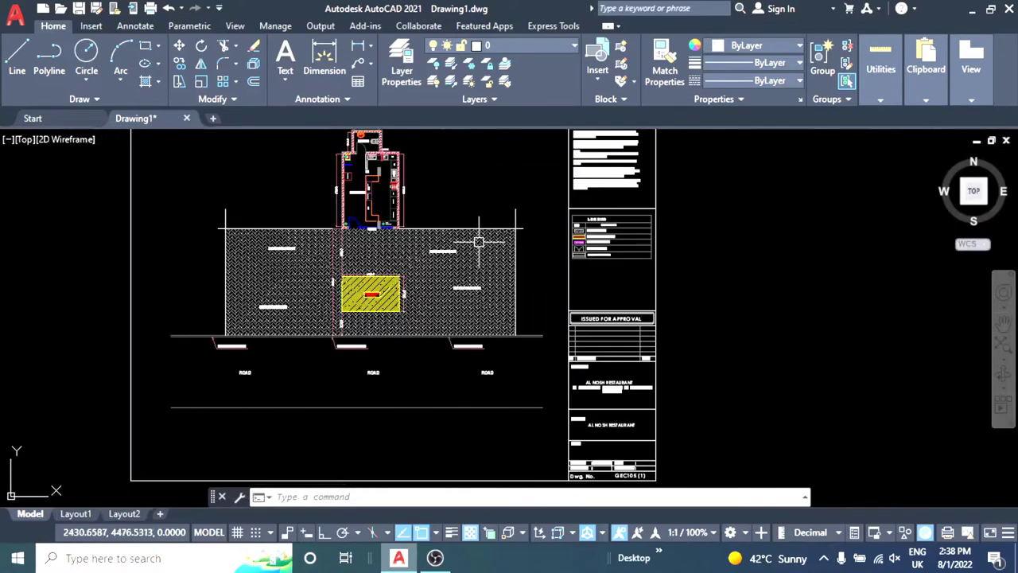
scroll(478, 243, "down", 3)
- Copy the whole sheet to the right of the original with Ortho on
left_click(569, 173)
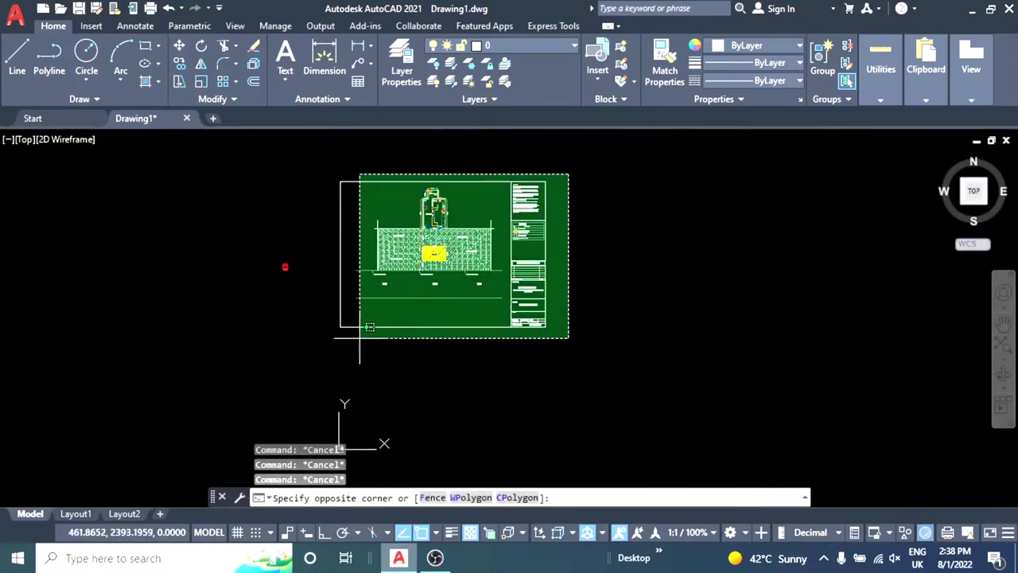
left_click(337, 334)
type("co")
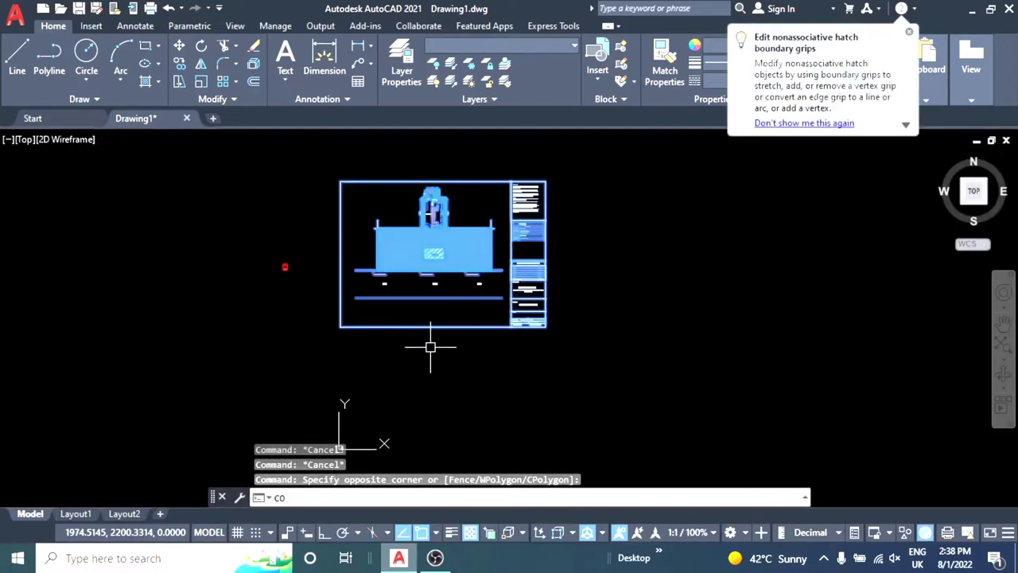
key("Return")
left_click(376, 351)
key("F8")
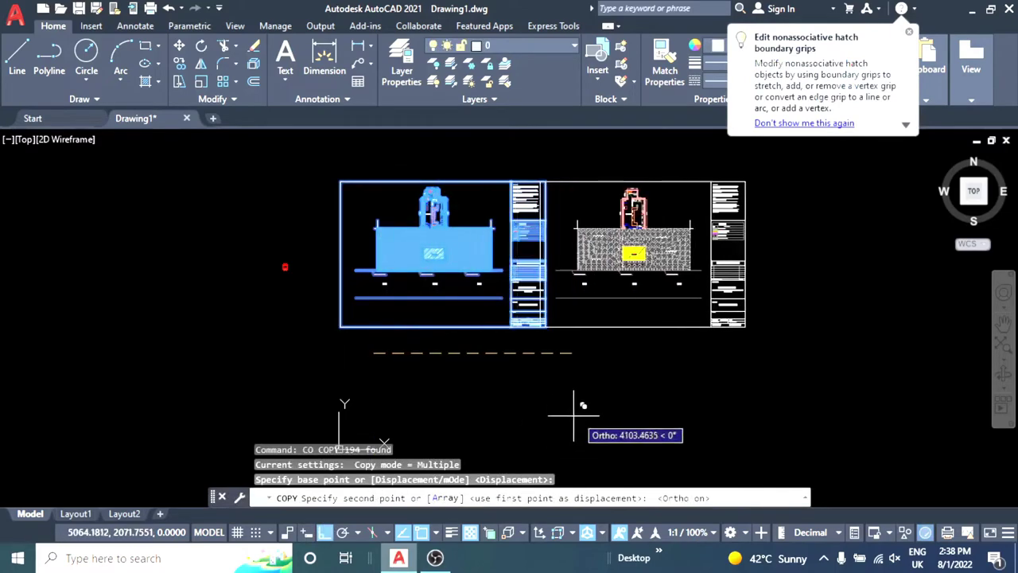
left_click(605, 410)
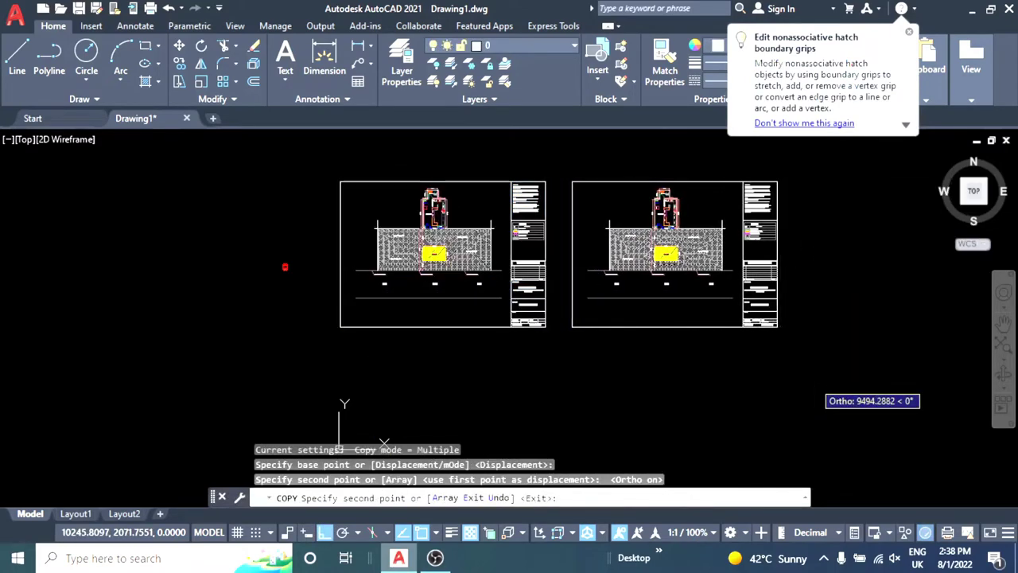
key("Escape")
- Erase the yellow hatch and area label from the copied sheet's proposed area
scroll(684, 238, "up", 5)
scroll(518, 279, "up", 2)
left_click(527, 234)
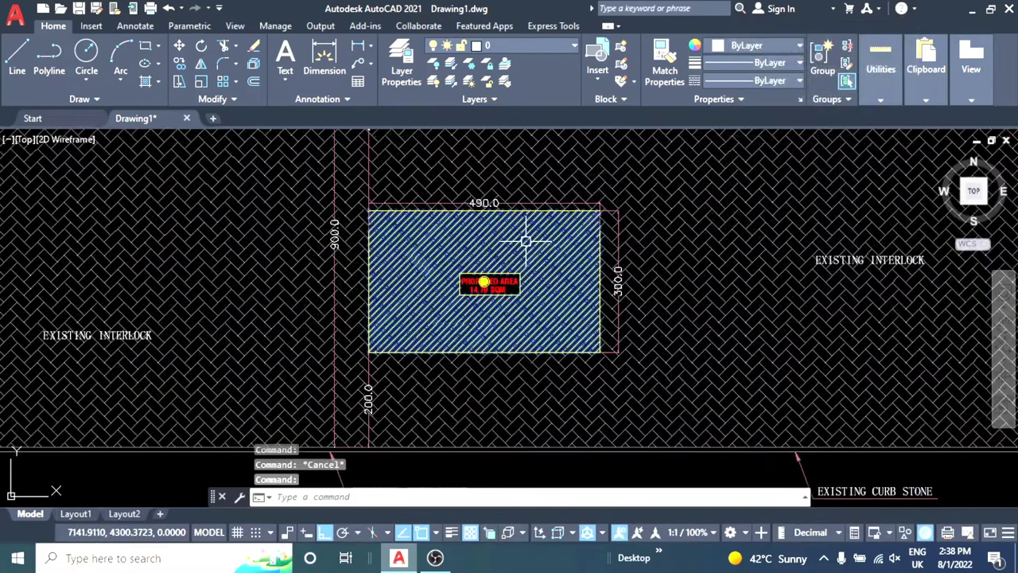
key("Escape")
left_click(530, 264)
type("E")
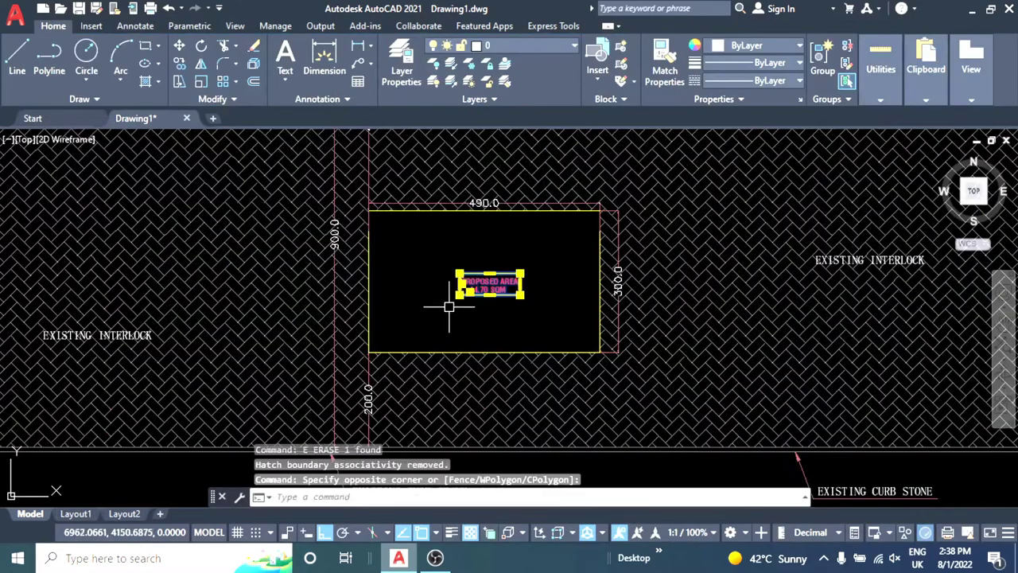
left_click(448, 311)
type("e")
key("Return")
scroll(487, 295, "down", 5)
middle_click_drag(487, 295, 651, 287)
- Copy the red table-and-chair block into the copy's empty proposed area
scroll(287, 305, "up", 8)
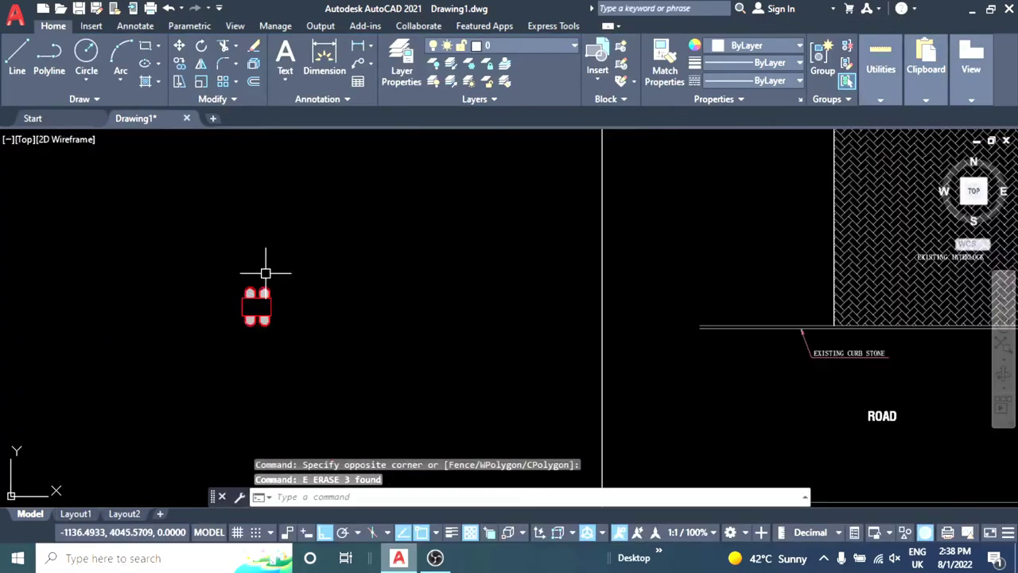
left_click(288, 268)
left_click(244, 330)
type("CO")
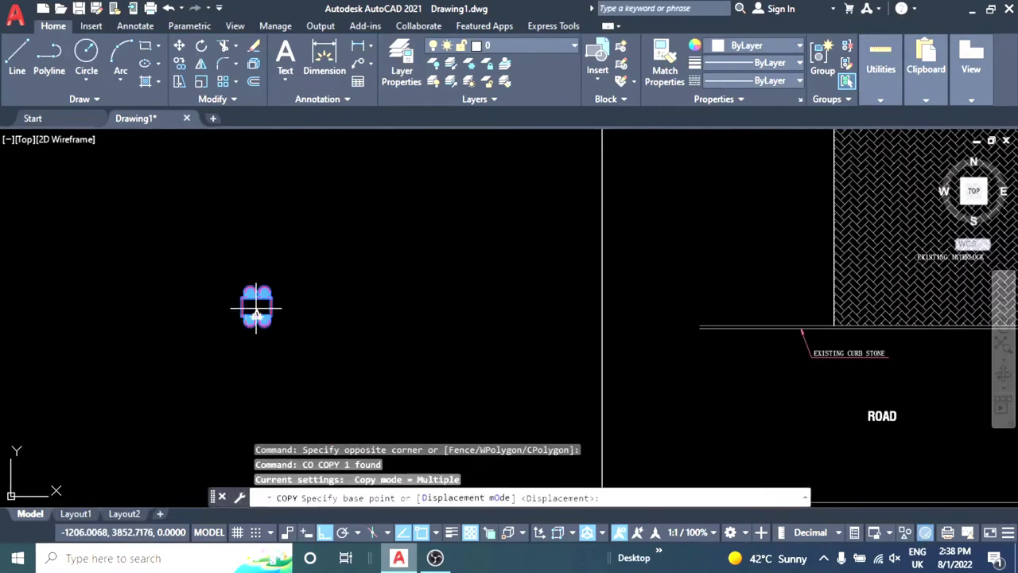
left_click(256, 314)
scroll(457, 334, "down", 5)
scroll(548, 278, "up", 2)
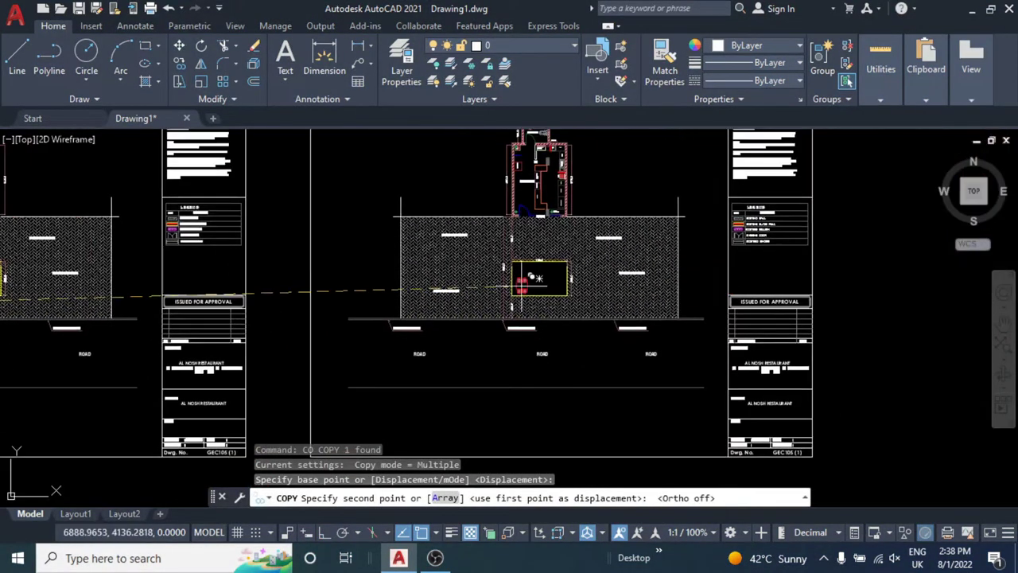
scroll(509, 238, "up", 5)
middle_click_drag(500, 215, 490, 310)
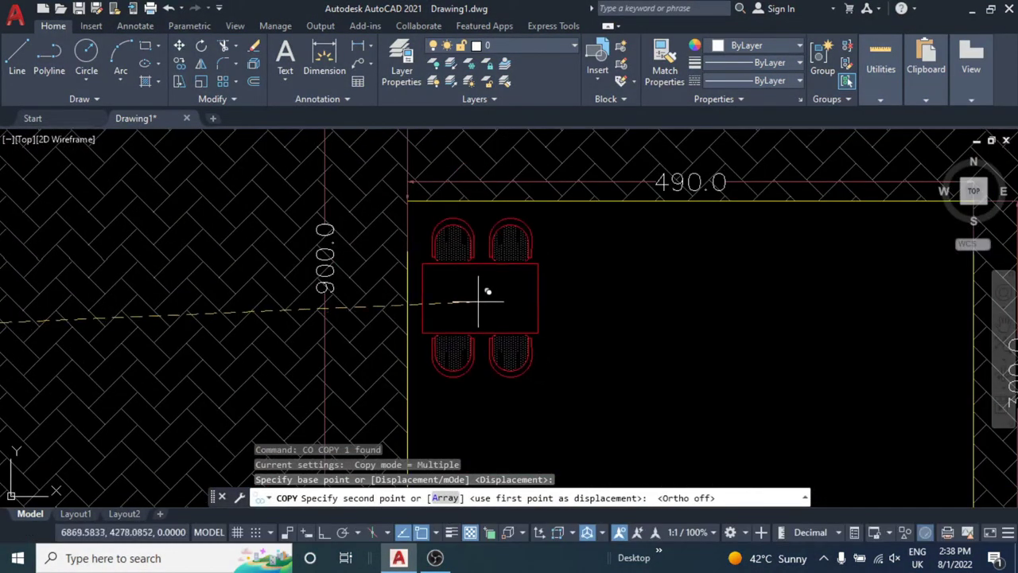
left_click(478, 301)
scroll(489, 296, "down", 2)
key("Escape")
key("Escape")
scroll(484, 305, "up", 3)
- Copy the table set horizontally to place a second table to its right
type("c")
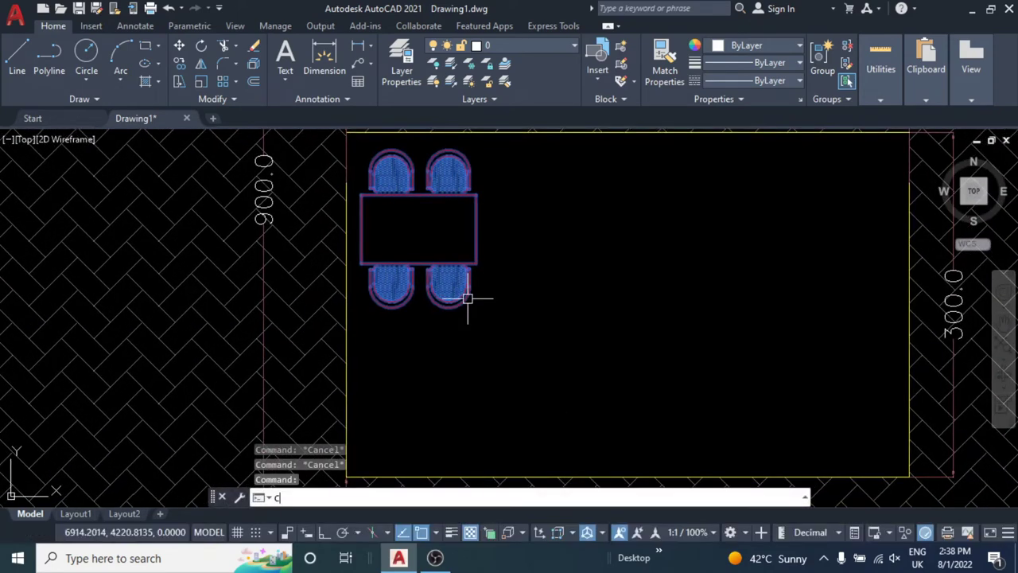
type("o")
key("Return")
left_click(432, 347)
key("F8")
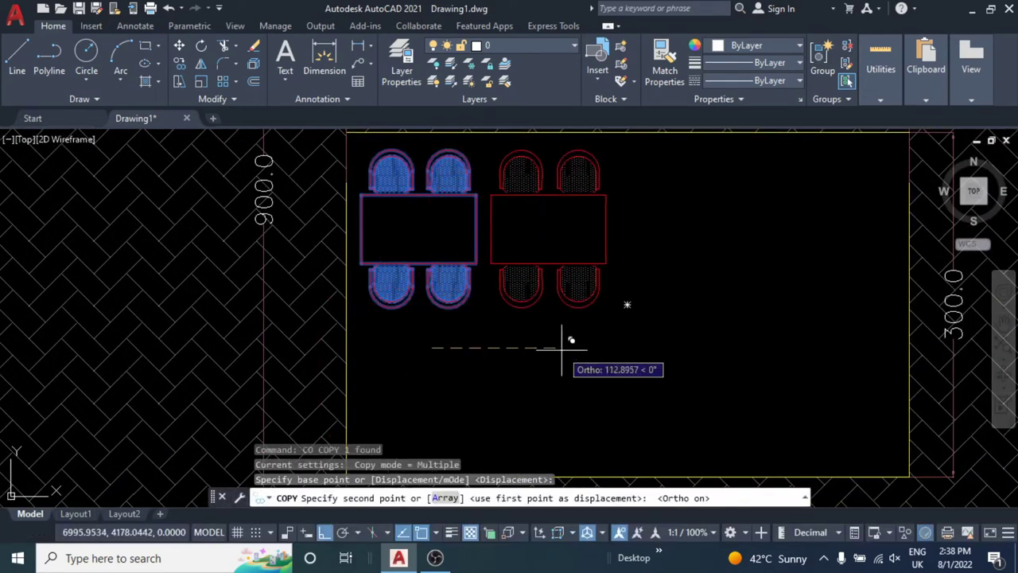
left_click(587, 342)
key("Escape")
key("Escape")
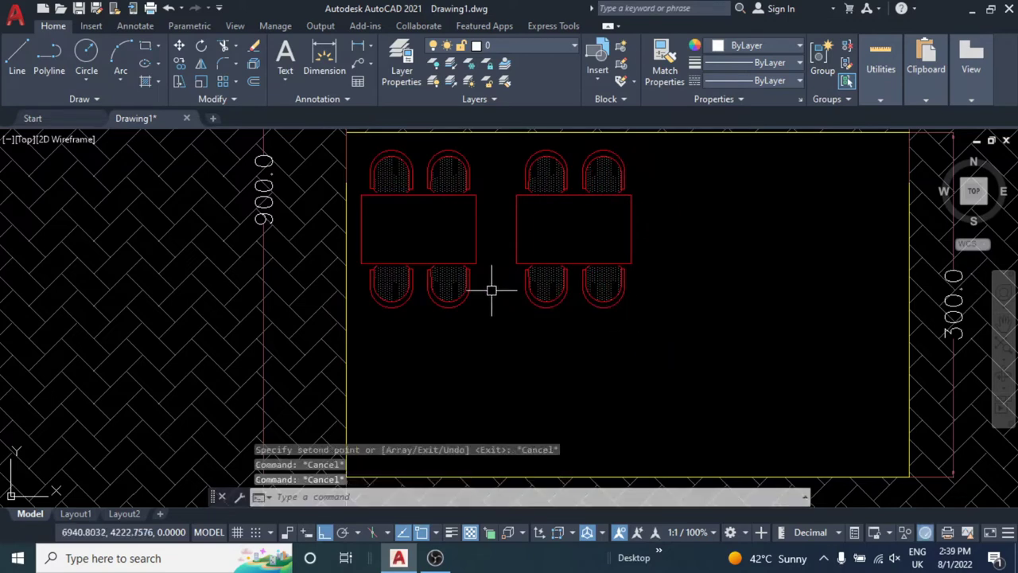
- Mirror the left and middle table sets, keeping the source sets
left_click(471, 290)
type("mi")
key("Return")
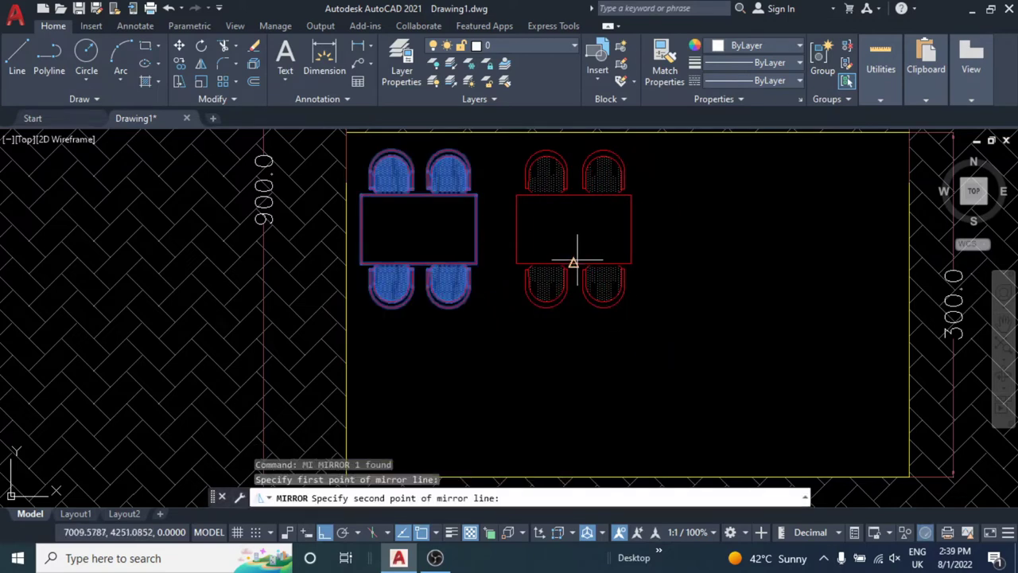
left_click(577, 310)
key("Return")
middle_click_drag(603, 266, 509, 273)
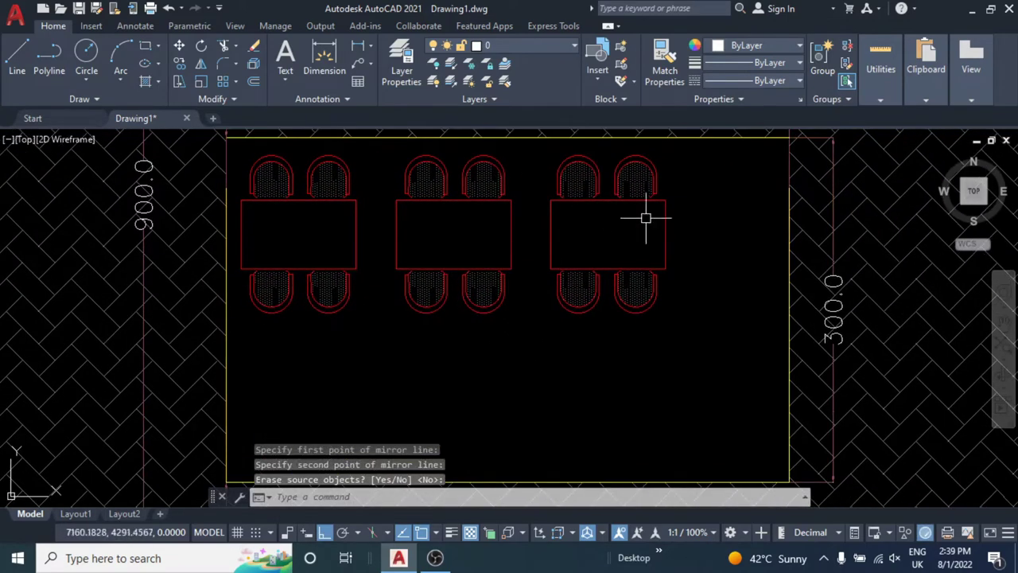
left_click(499, 270)
key("Return")
left_click(608, 268)
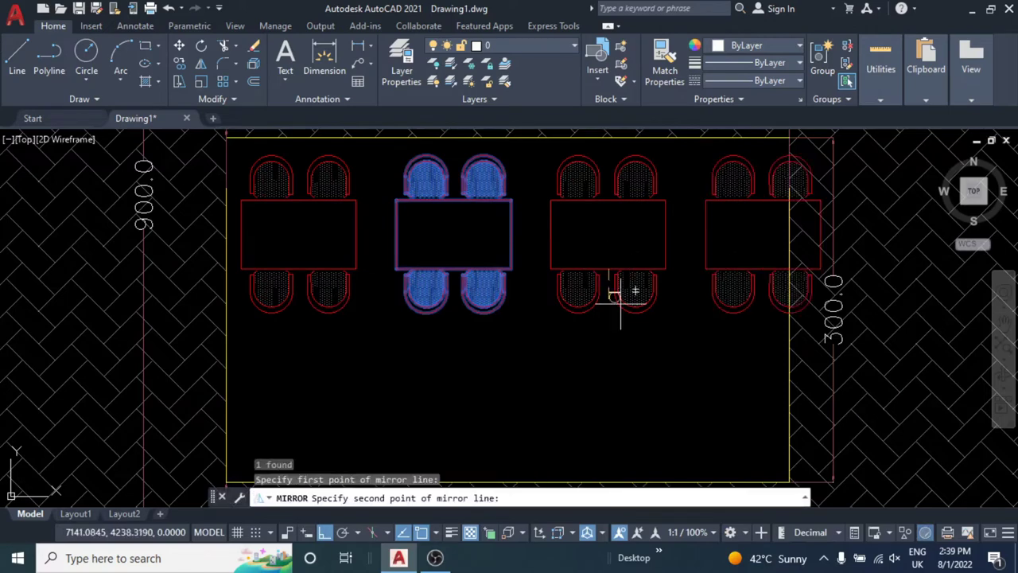
left_click(620, 318)
key("Return")
- Select the extra right-hand table sets for removal
left_click(753, 287)
left_click(632, 286)
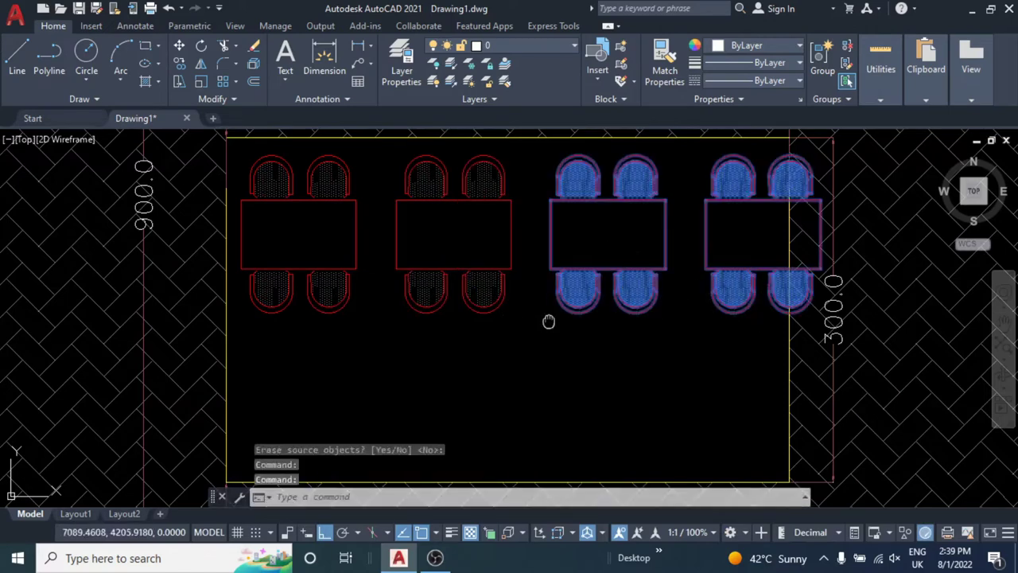
middle_click_drag(581, 346, 617, 342)
key("Escape")
left_click(809, 337)
- Erase the extra right-hand table sets, leaving one table group
left_click(628, 278)
type("e")
key("Return")
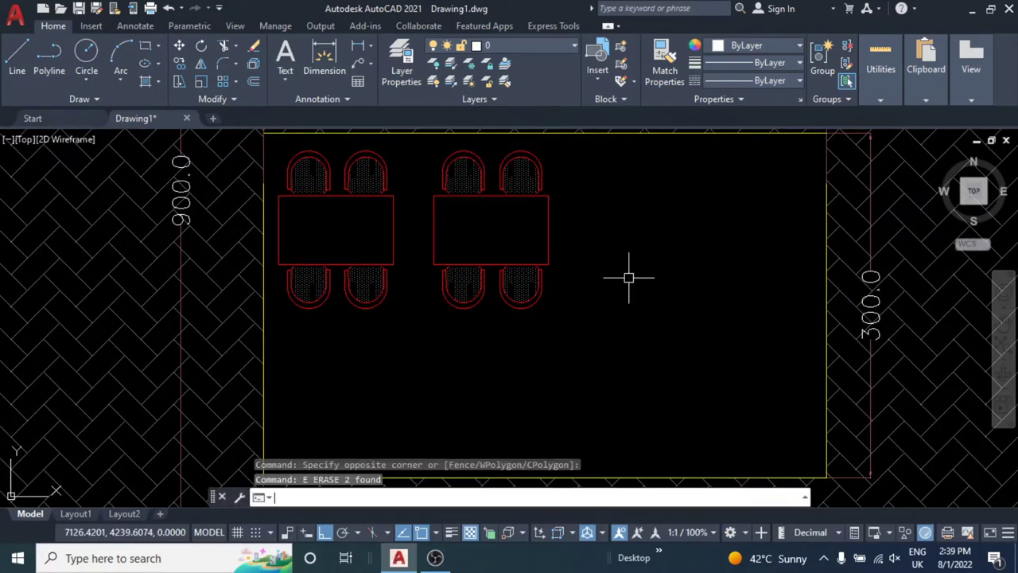
middle_click_drag(593, 227, 633, 230)
left_click(634, 230)
left_click(580, 273)
type("e")
key("Return")
- Rotate the remaining table set 90 degrees
left_click(400, 193)
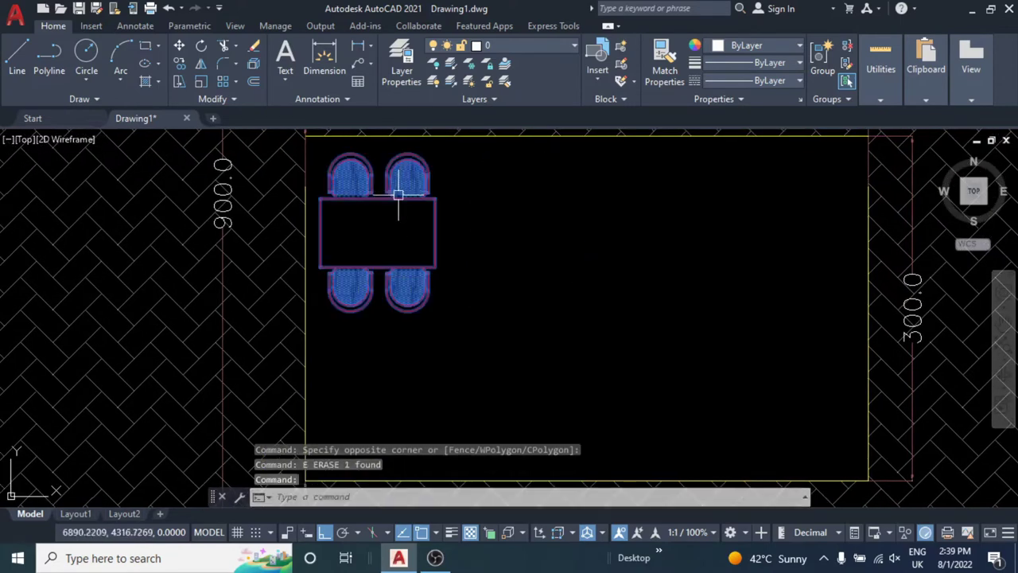
middle_click_drag(400, 194, 458, 208)
key("Return")
left_click(549, 270)
left_click(535, 219)
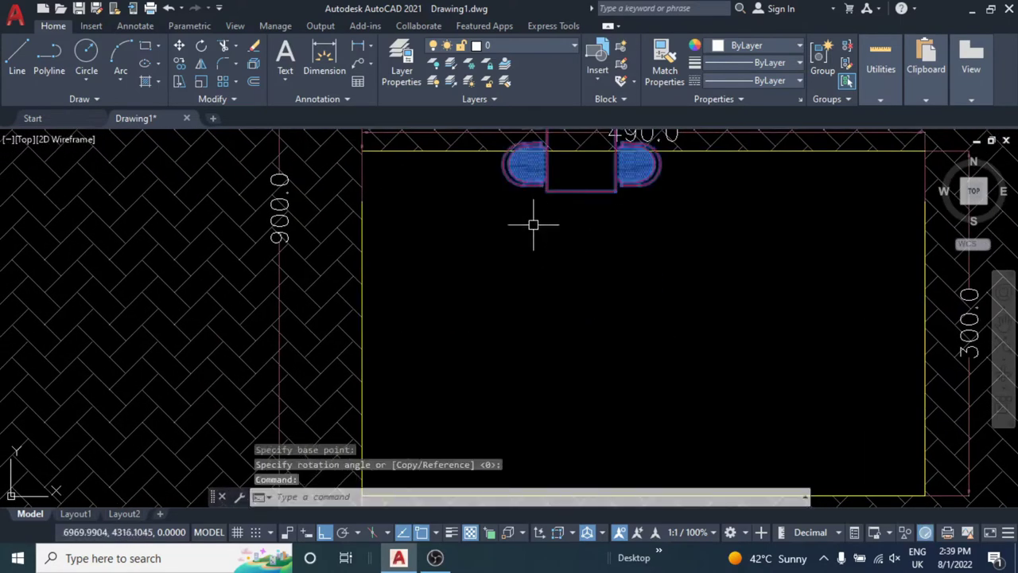
mouse_move(575, 261)
middle_mouse_down()
mouse_move(515, 298)
mouse_move(562, 287)
mouse_move(552, 311)
middle_mouse_up()
- Move the rotated table set lower in the proposed area
type("m")
key("Return")
left_click(645, 299)
left_click(648, 341)
scroll(563, 287, "down", 2)
type("m")
key("Return")
left_click(626, 292)
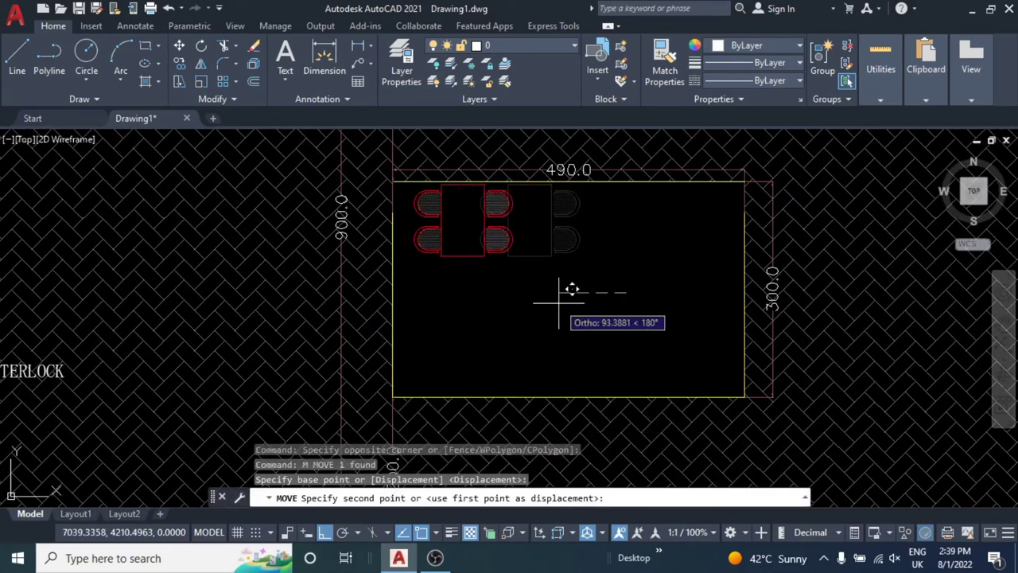
key("Escape")
middle_click_drag(467, 238, 470, 262)
left_click(509, 211)
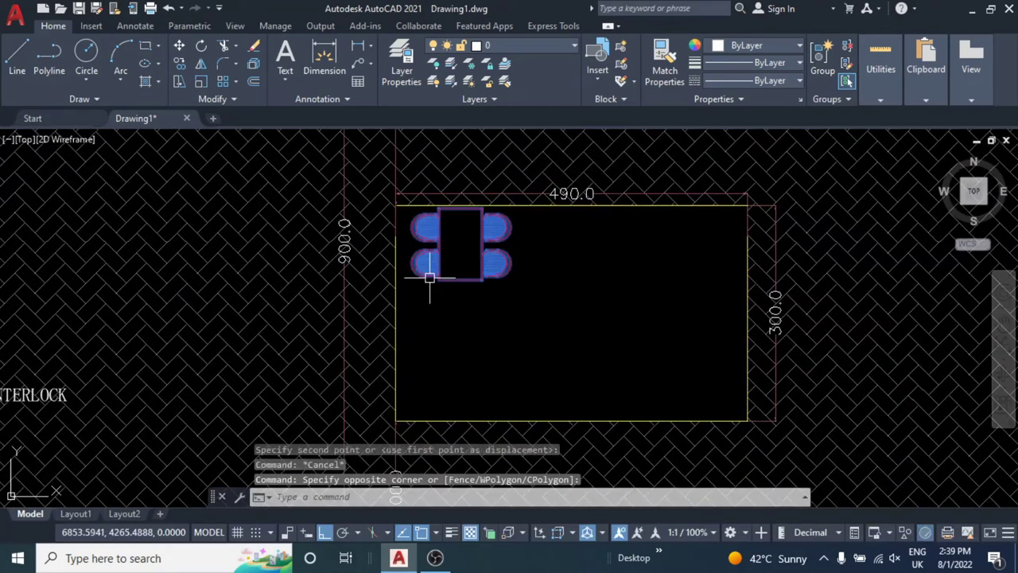
scroll(495, 327, "up", 4)
- Position the table set in the proposed area's top-left corner
type("m")
key("Return")
left_click(507, 317)
key("Escape")
key("Escape")
scroll(486, 285, "down", 4)
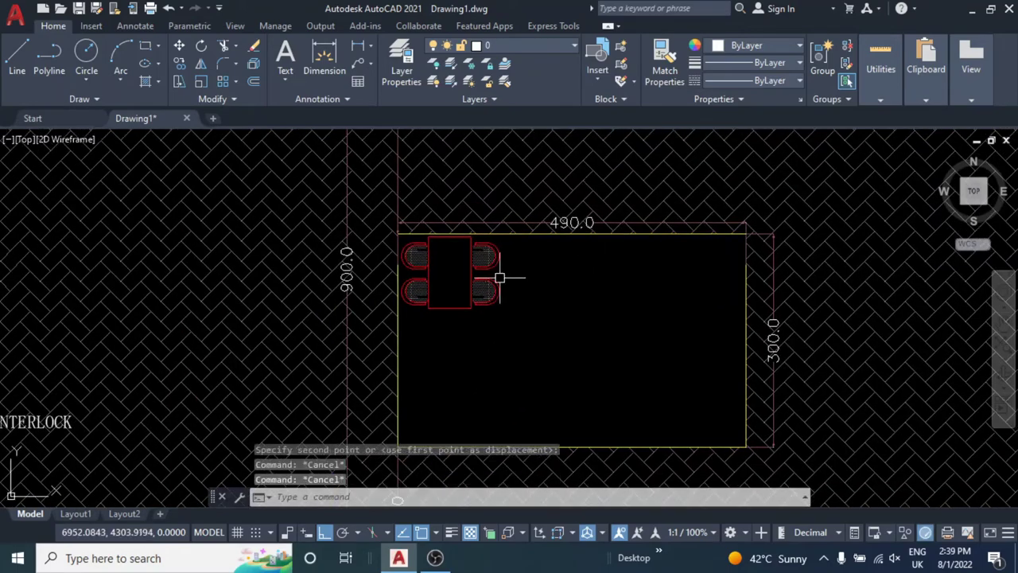
left_click_drag(497, 278, 475, 313)
middle_click_drag(475, 313, 472, 263)
type("m")
key("Return")
left_click(557, 276)
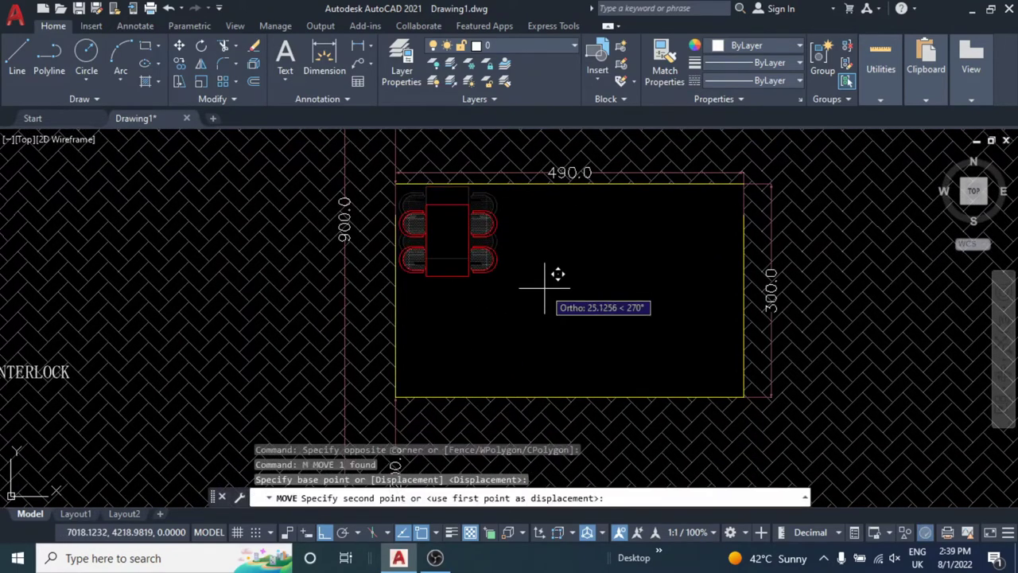
left_click(557, 284)
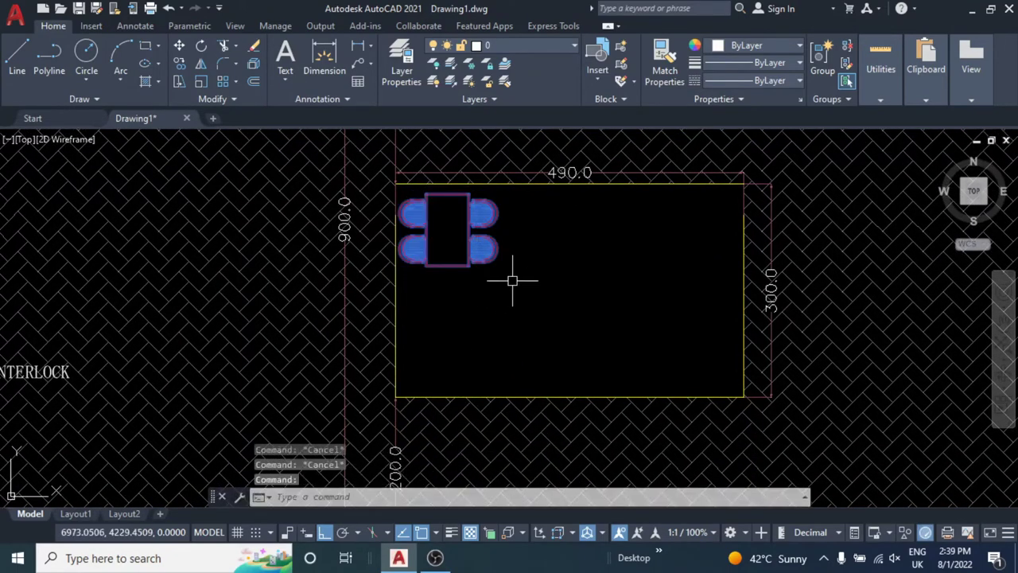
- Mirror a copy of the table set below it, keeping the original
type("mi")
key("Return")
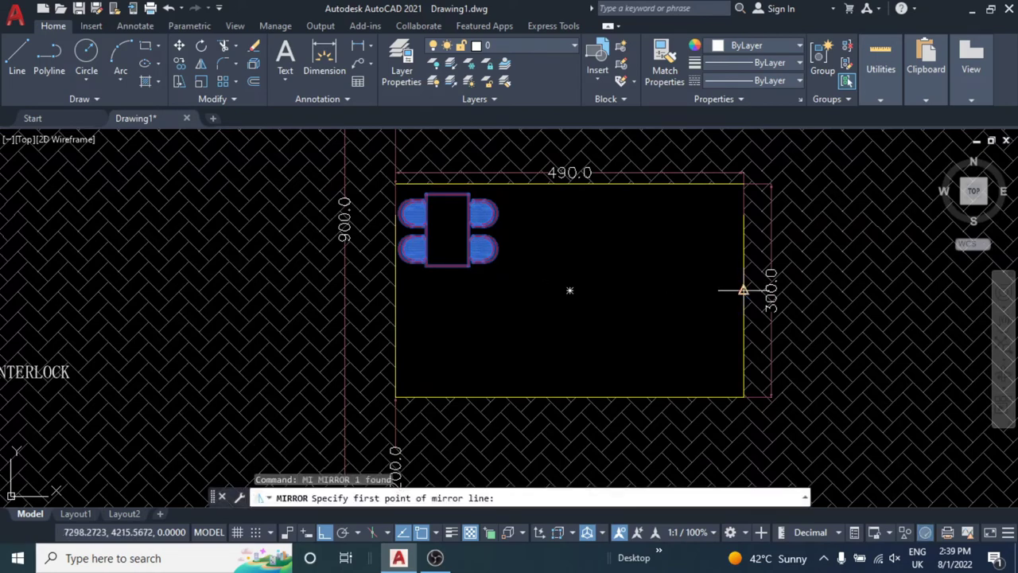
left_click(743, 290)
left_click(597, 294)
key("Return")
key("Escape")
key("Escape")
mouse_move(478, 291)
middle_mouse_down()
mouse_move(493, 291)
mouse_move(434, 299)
middle_mouse_up()
- Copy both table sets to the right as a second column
left_click(484, 325)
type("co")
key("Return")
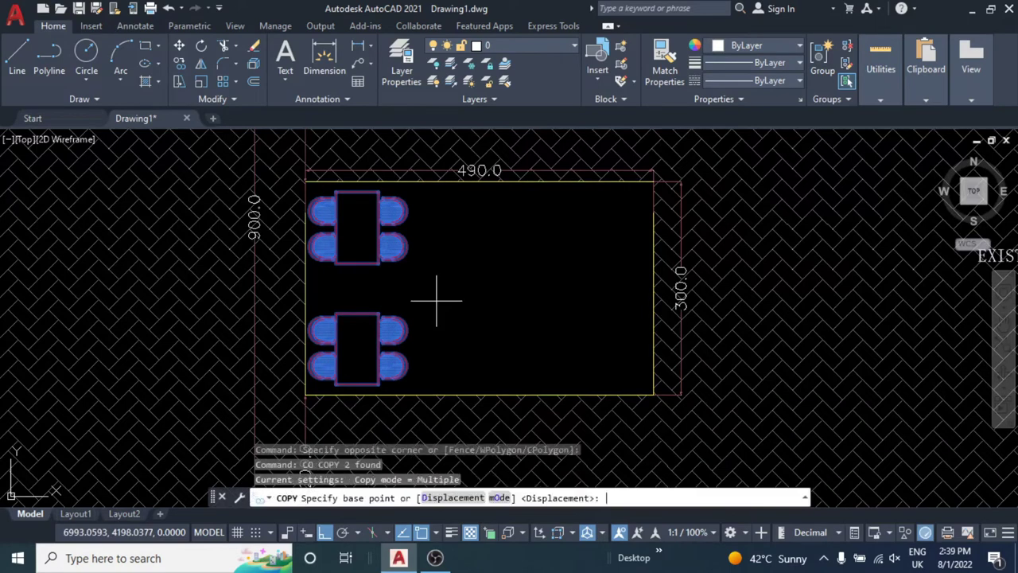
left_click(376, 282)
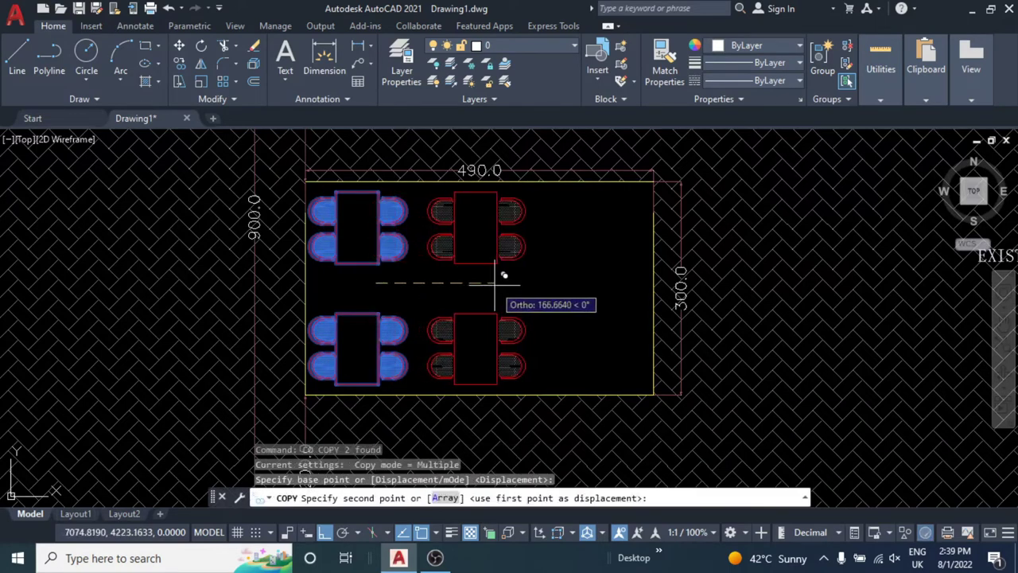
left_click(502, 282)
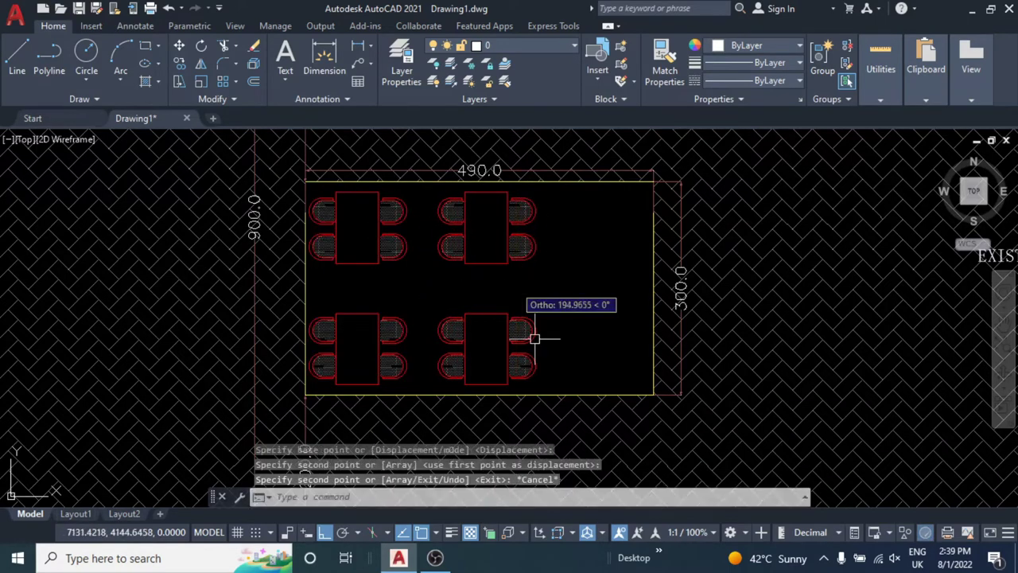
key("Escape")
- Begin a vertical guide line from the area's bottom edge
middle_click_drag(492, 362, 488, 325)
type("l")
key("Return")
left_click(475, 358)
- Finish the vertical guide line, then try moving the middle table sets and cancel
scroll(493, 238, "up", 2)
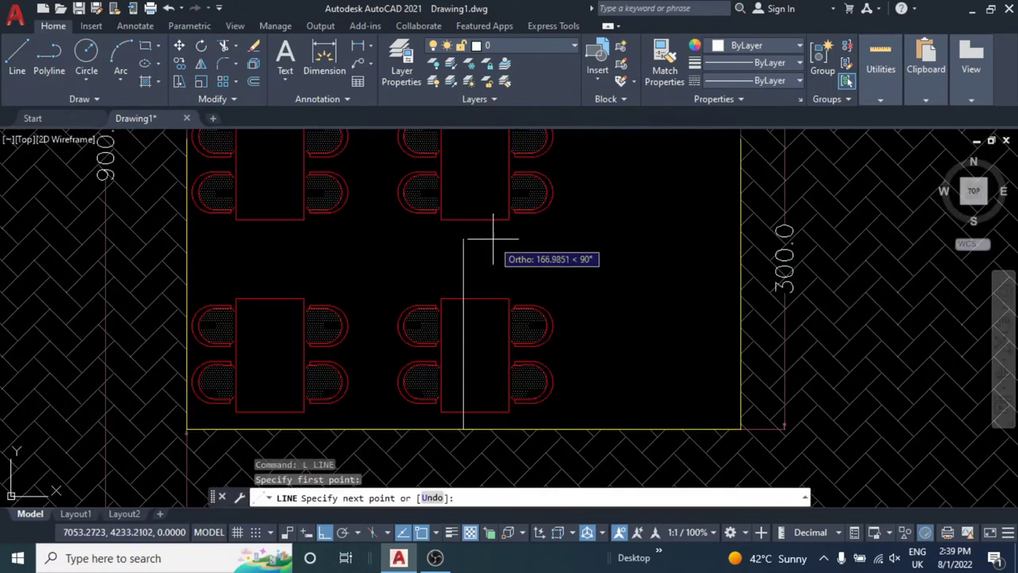
left_click(476, 185)
key("Escape")
left_click(505, 314)
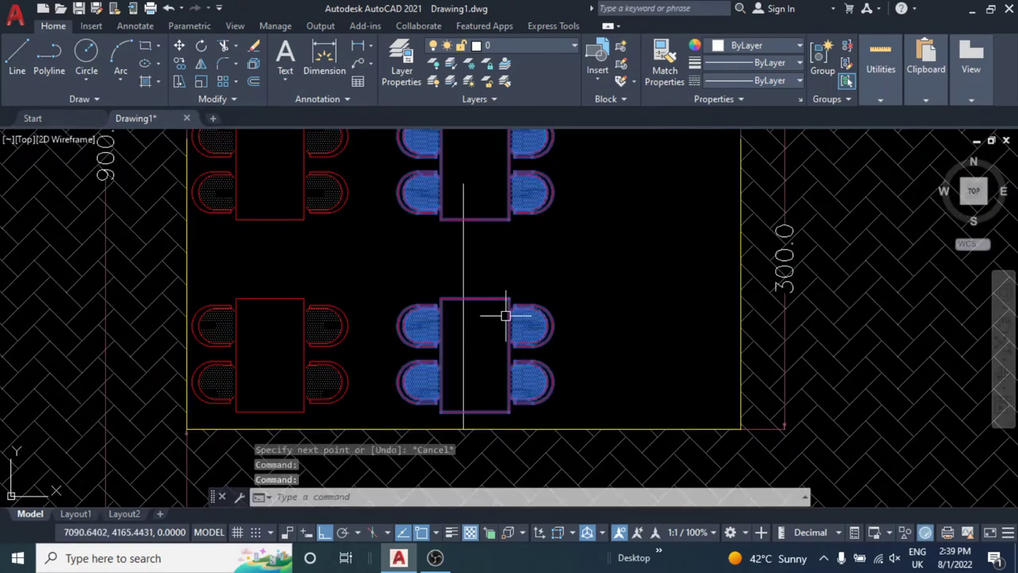
type("M")
scroll(501, 317, "up", 1)
type("m")
key("Return")
left_click(471, 286)
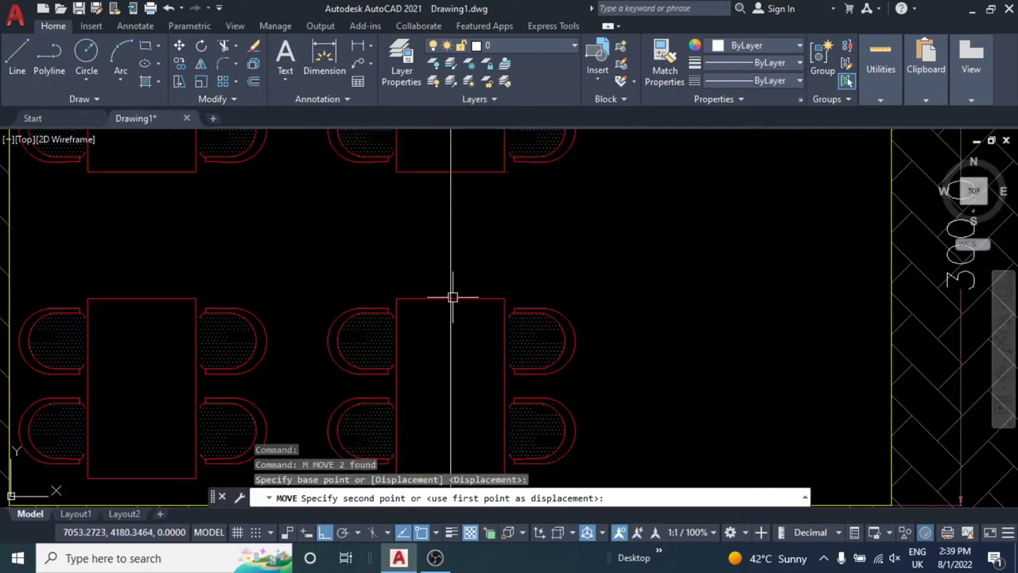
key("Escape")
key("Escape")
left_click(397, 266)
key("Escape")
- Mirror the left table sets across the guide to form a third column
scroll(397, 267, "down", 5)
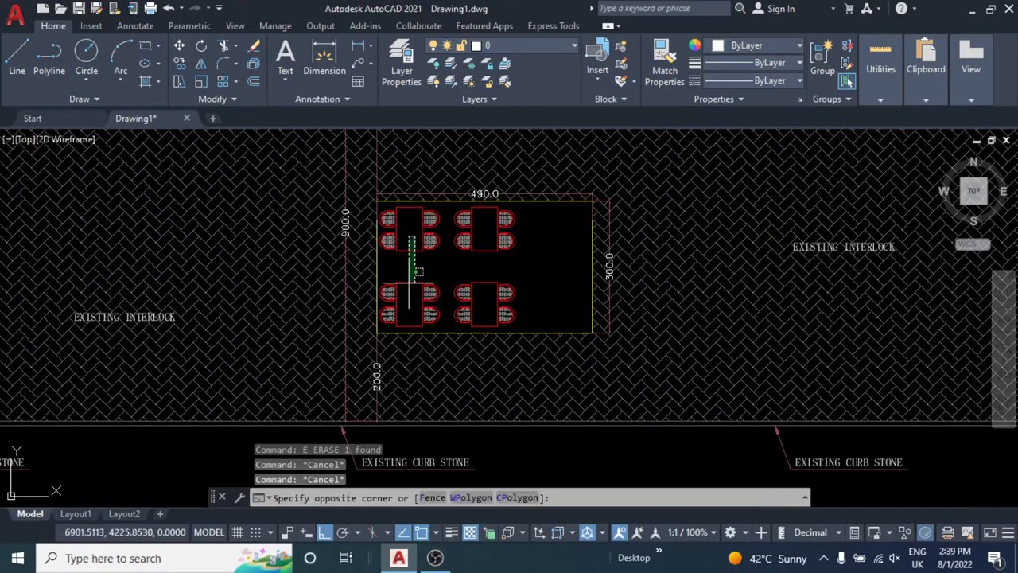
left_click(412, 274)
type("mi")
key("Return")
scroll(490, 282, "up", 2)
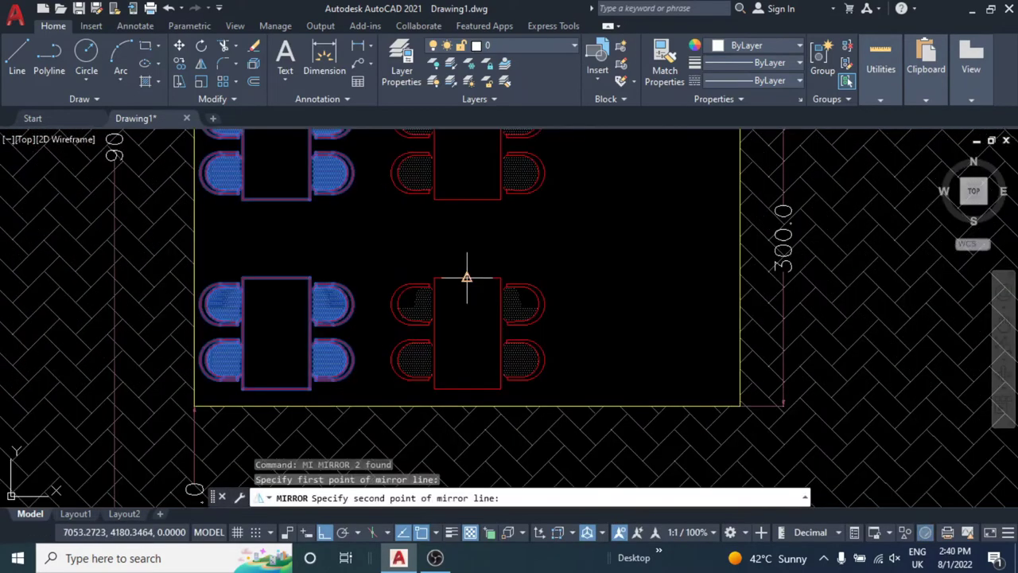
left_click(466, 239)
key("Return")
scroll(477, 254, "down", 4)
middle_click_drag(472, 249, 435, 270)
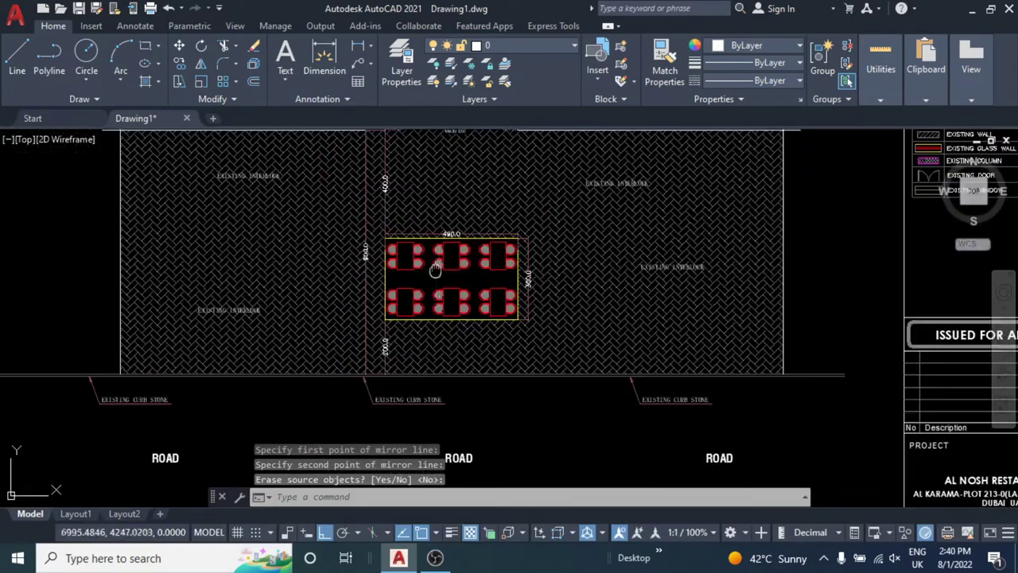
scroll(502, 282, "down", 2)
scroll(263, 284, "down", 2)
scroll(129, 302, "up", 4)
- With Ortho off, copy the red PROPOSED AREA 14.70 SQM label between the table rows
scroll(248, 296, "up", 3)
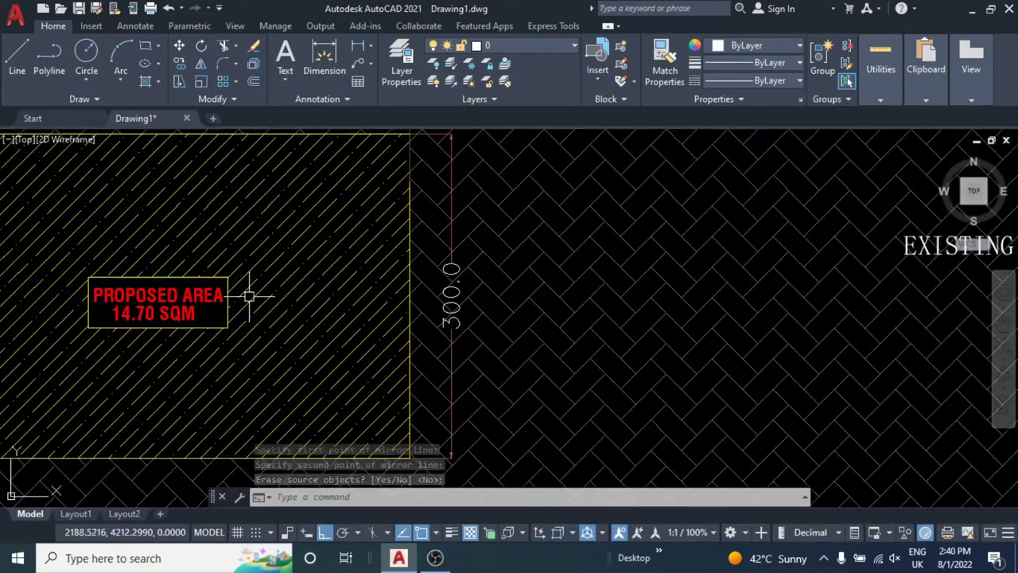
left_click(210, 296)
middle_click_drag(160, 313, 295, 318)
type("co")
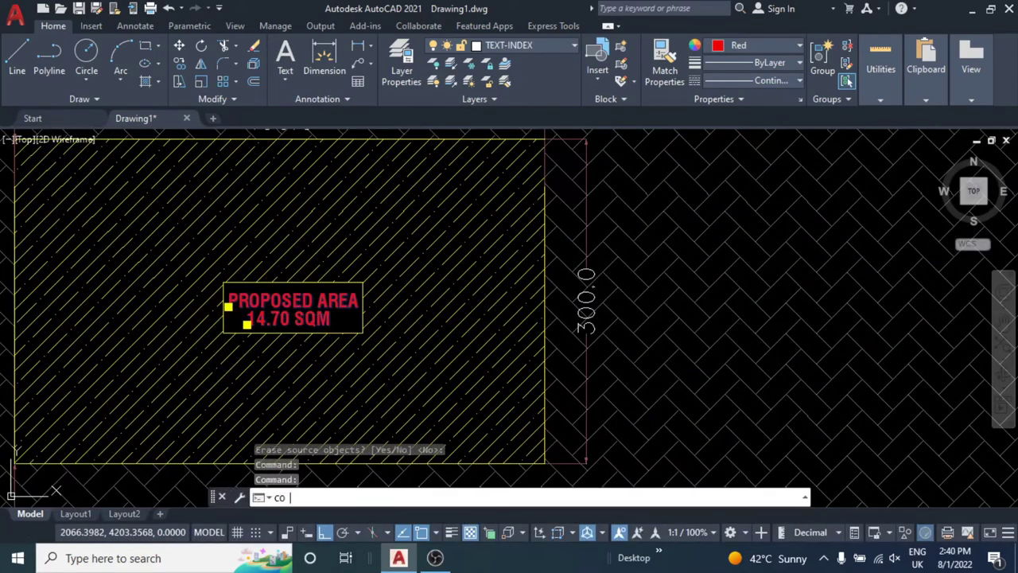
key("Return")
left_click(282, 298)
left_click(323, 532)
scroll(238, 318, "down", 5)
scroll(159, 278, "up", 3)
middle_click_drag(199, 278, 134, 269)
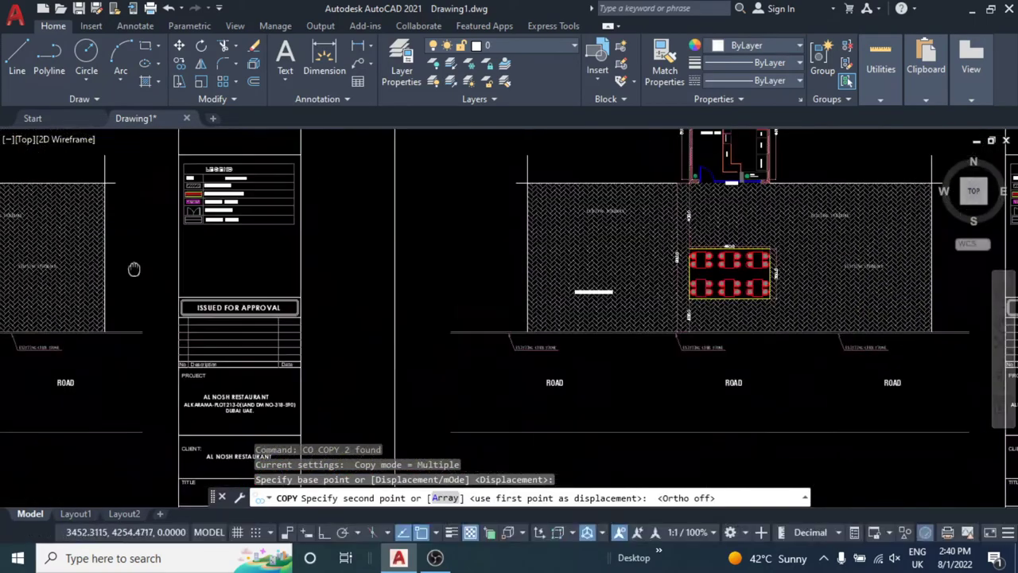
scroll(471, 299, "up", 5)
scroll(549, 311, "up", 4)
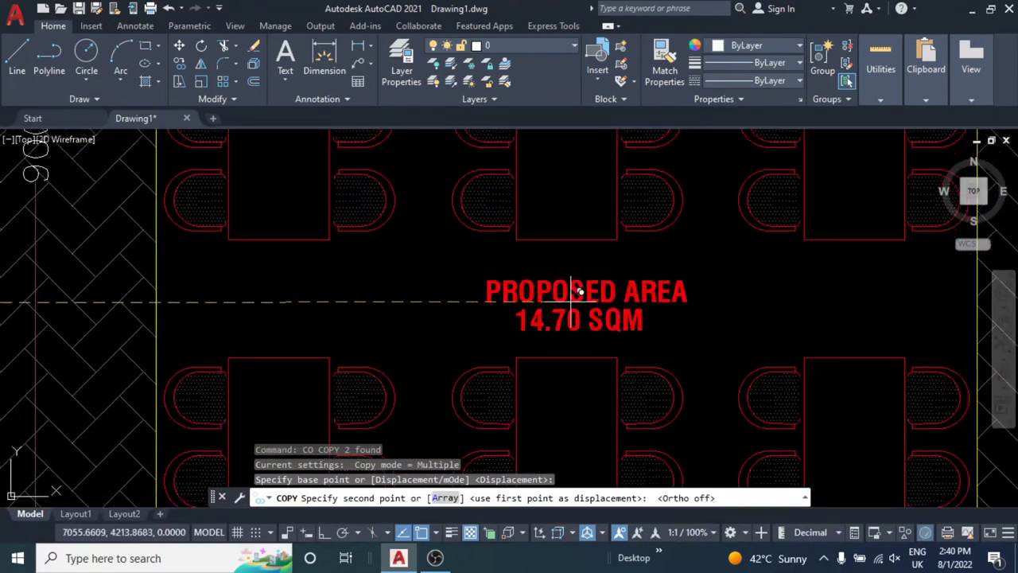
left_click(510, 291)
key("Escape")
- Window-select the CLIENT name text in the title block
scroll(510, 287, "down", 8)
scroll(510, 286, "down", 3)
scroll(390, 372, "down", 2)
scroll(390, 372, "up", 2)
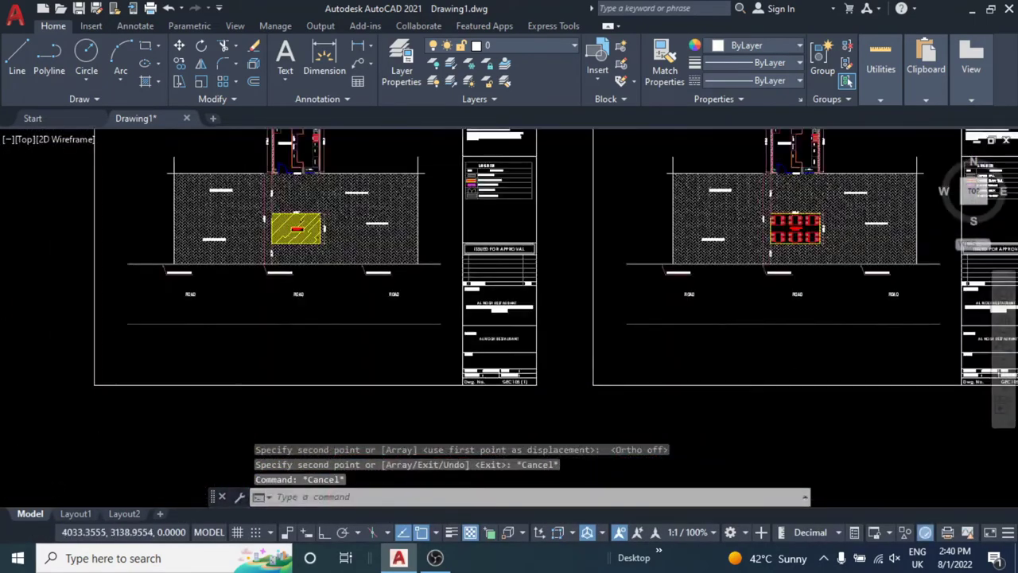
scroll(510, 362, "up", 5)
scroll(511, 362, "up", 2)
left_click(477, 284)
left_click(445, 239)
- Copy the client name text down beneath the TITLE label
type("co")
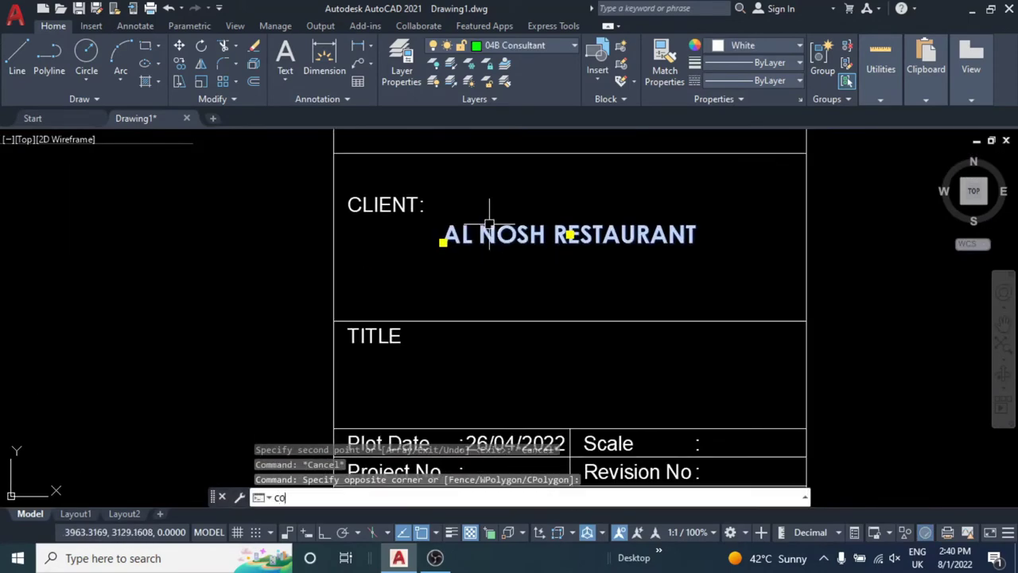
key("Return")
left_click(334, 153)
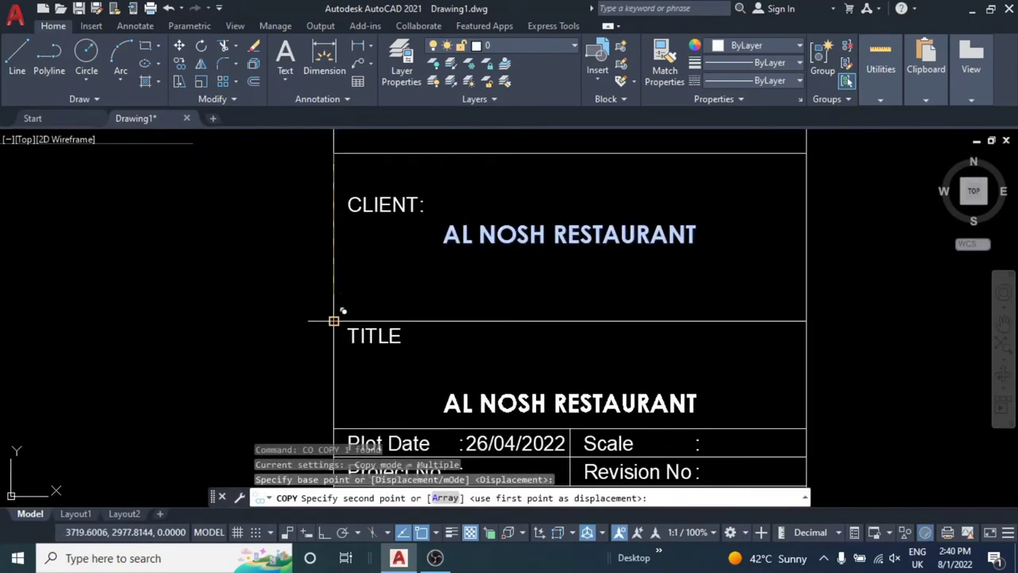
left_click(333, 321)
key("Escape")
- Nudge the copied text upward and retype it as the PROPOSED OUTDOOR AREA title
middle_click_drag(538, 395, 484, 331)
type("m")
key("Return")
left_click(534, 333)
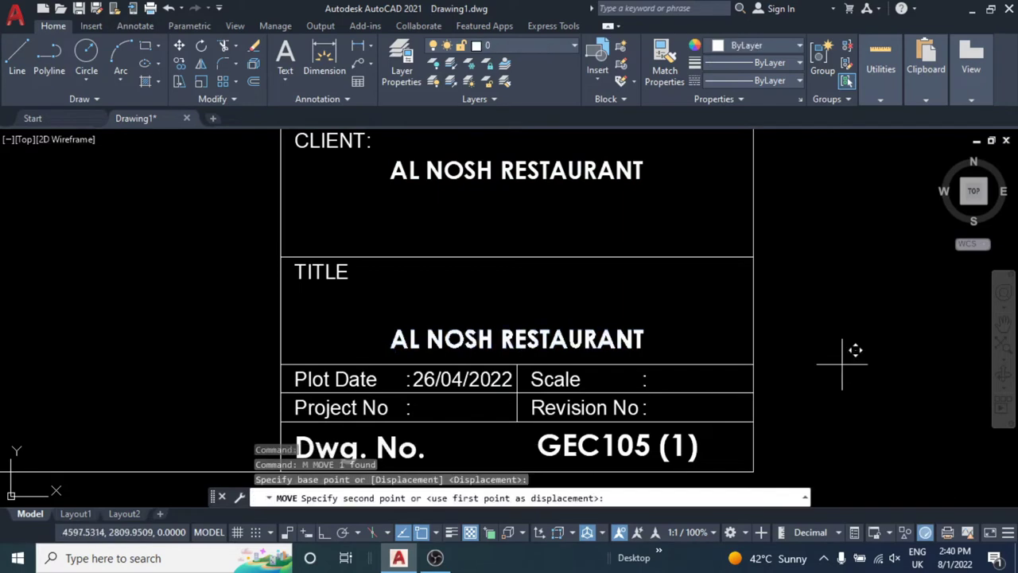
left_click(526, 306)
key("Escape")
left_click(526, 305)
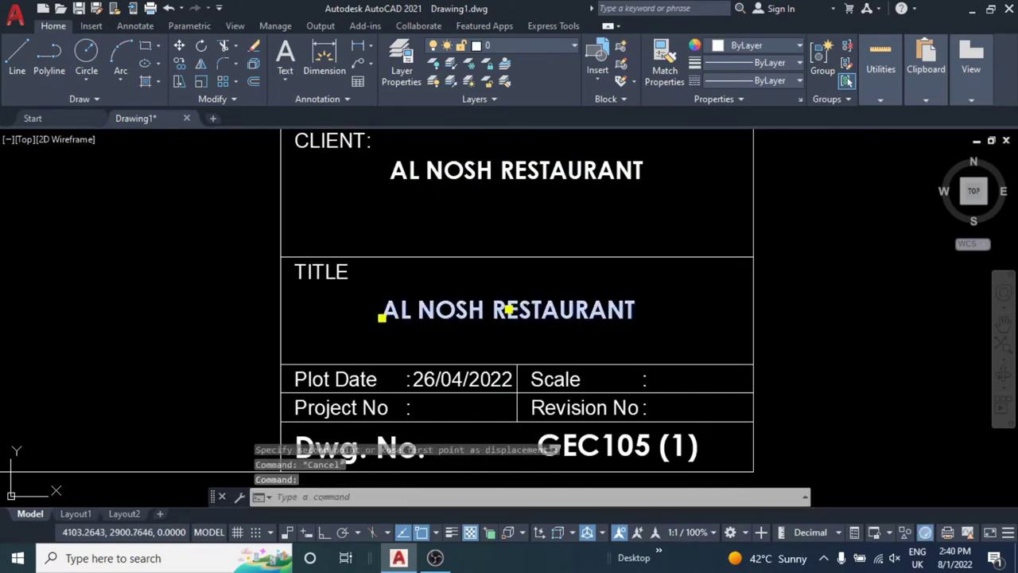
double_click(526, 308)
type("J")
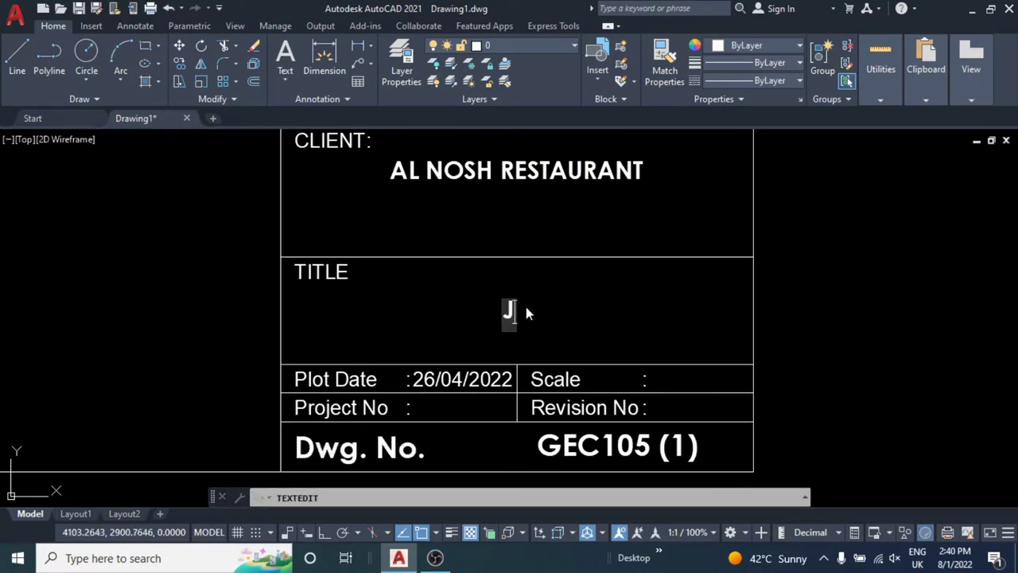
type("PROPOSED OUTDOOR AREA")
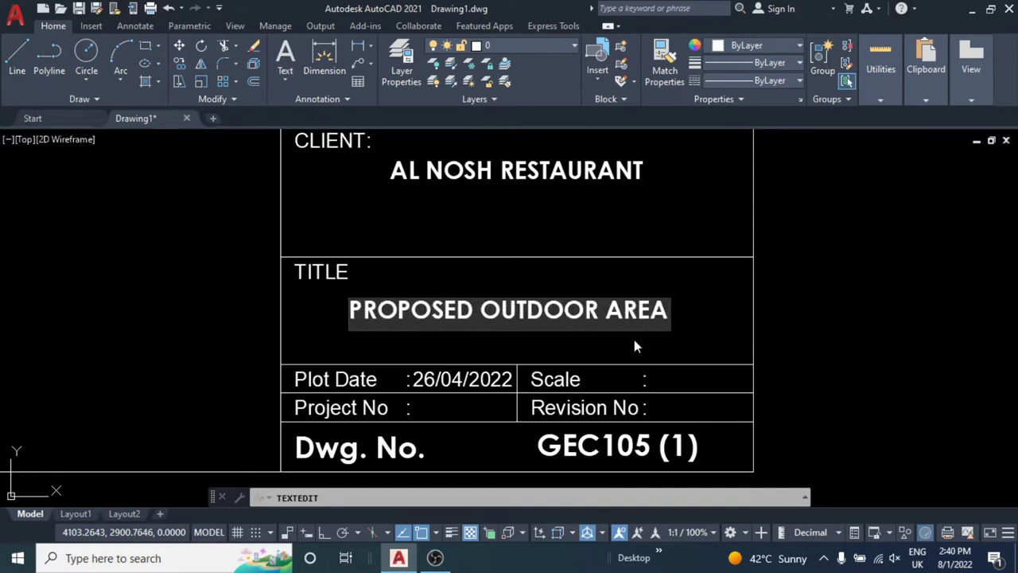
left_click(635, 346)
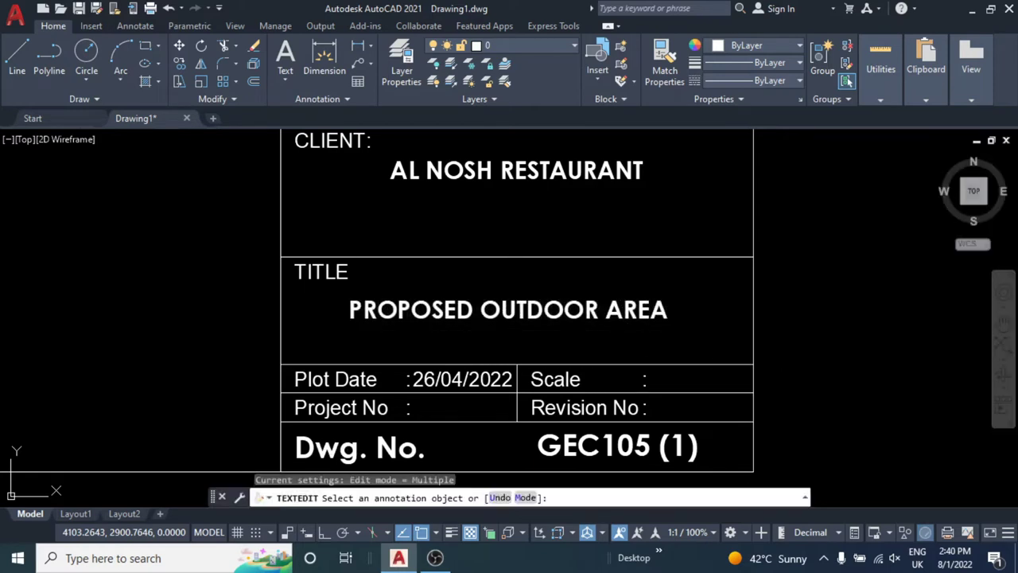
key("Escape")
- Move the PROPOSED OUTDOOR AREA title slightly lower in its box
middle_click_drag(601, 359, 573, 302)
left_click(479, 253)
type("m")
key("Return")
left_click(803, 258)
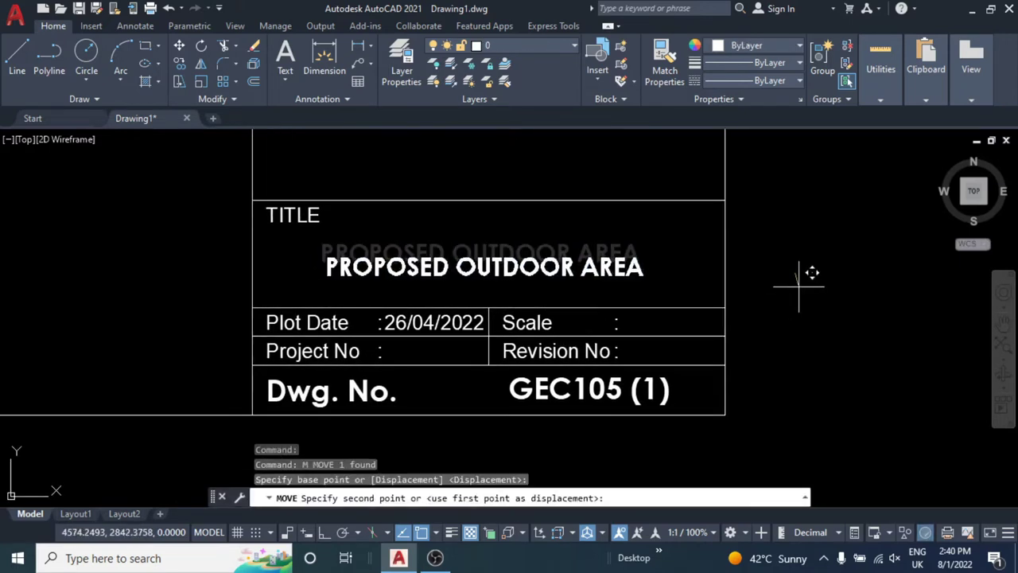
left_click(807, 273)
key("Escape")
- Copy the title into the second sheet's title block
scroll(501, 292, "down", 2)
left_click(473, 295)
middle_click_drag(473, 296, 404, 275)
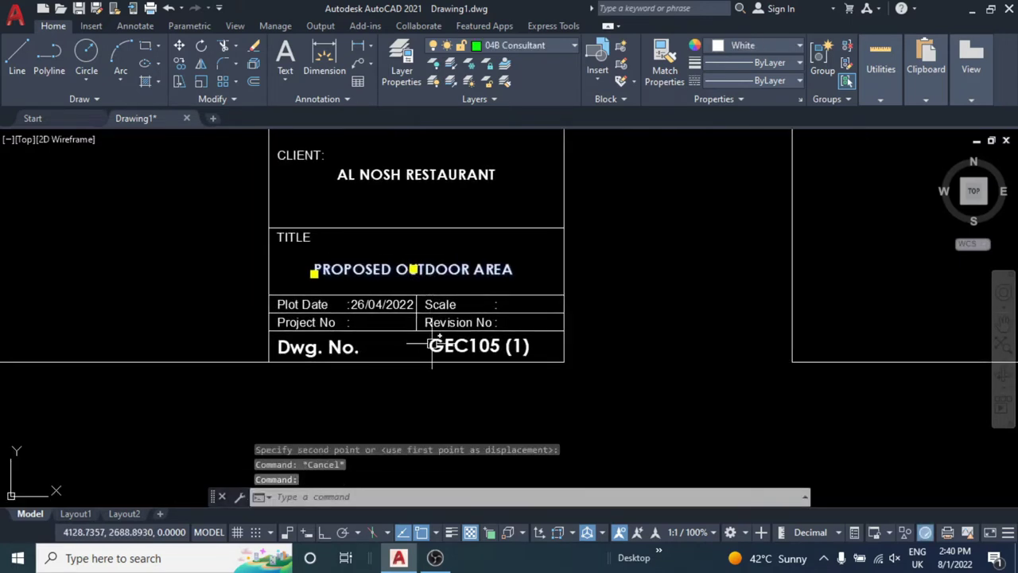
type("co")
key("Return")
left_click(568, 359)
scroll(568, 360, "down", 2)
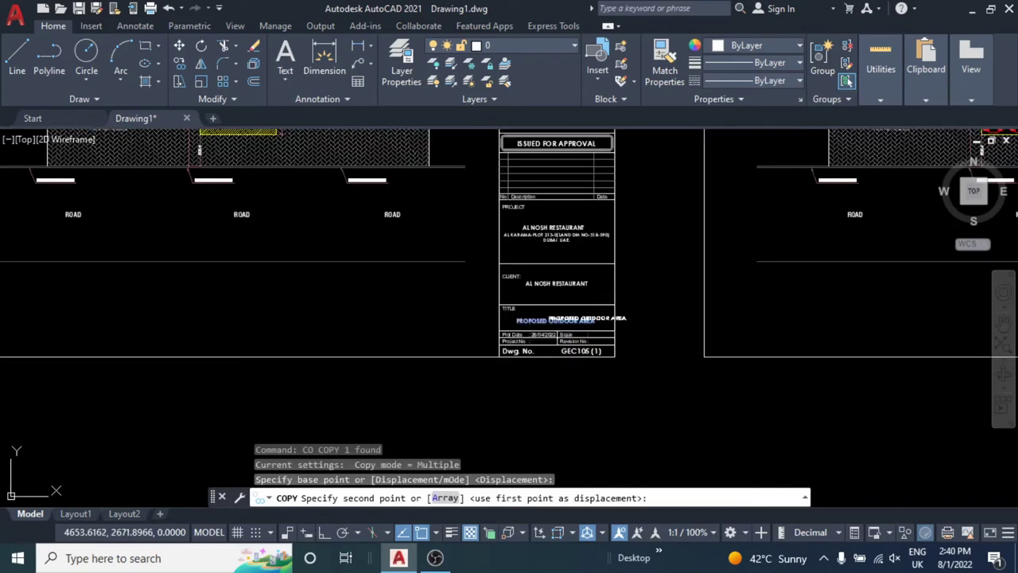
middle_click_drag(477, 350, 387, 358)
scroll(613, 342, "up", 3)
middle_click_drag(614, 346, 618, 276)
left_click(618, 276)
key("Escape")
key("Escape")
key("Escape")
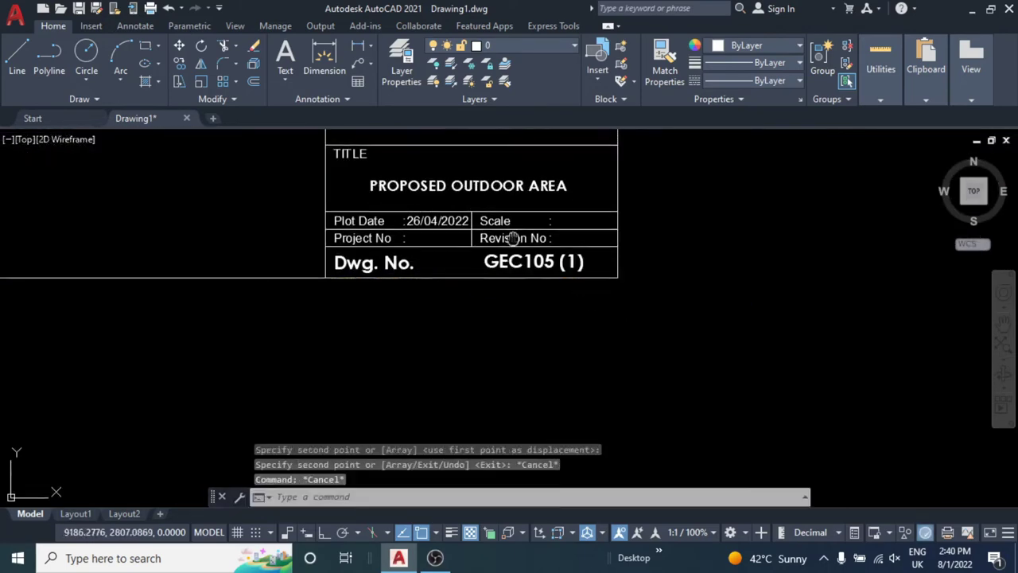
- Reword the second sheet's title to PROPOSED OUTDOOR FURNITURE PLAN
middle_click_drag(496, 183, 511, 286)
double_click(563, 288)
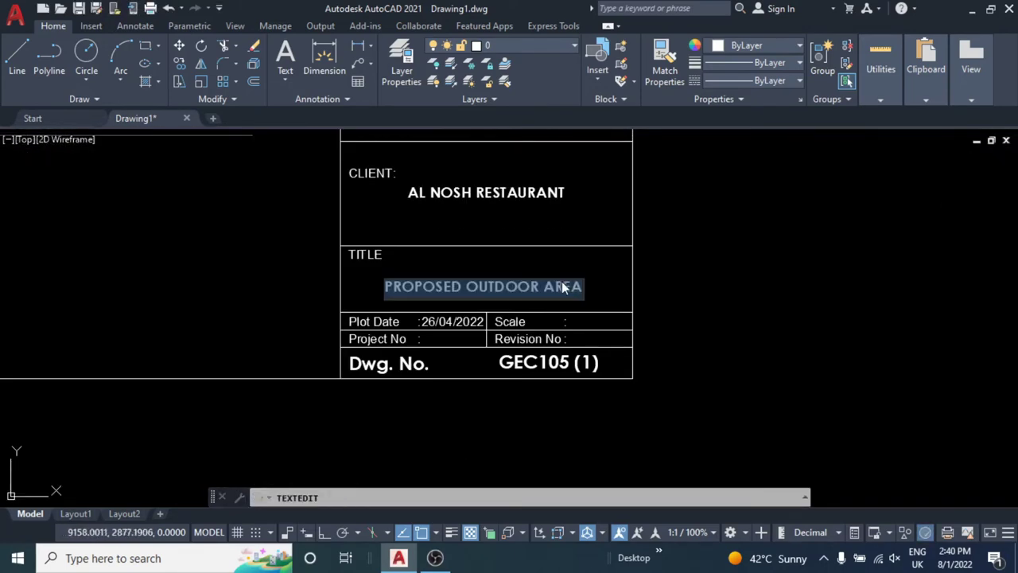
type("F")
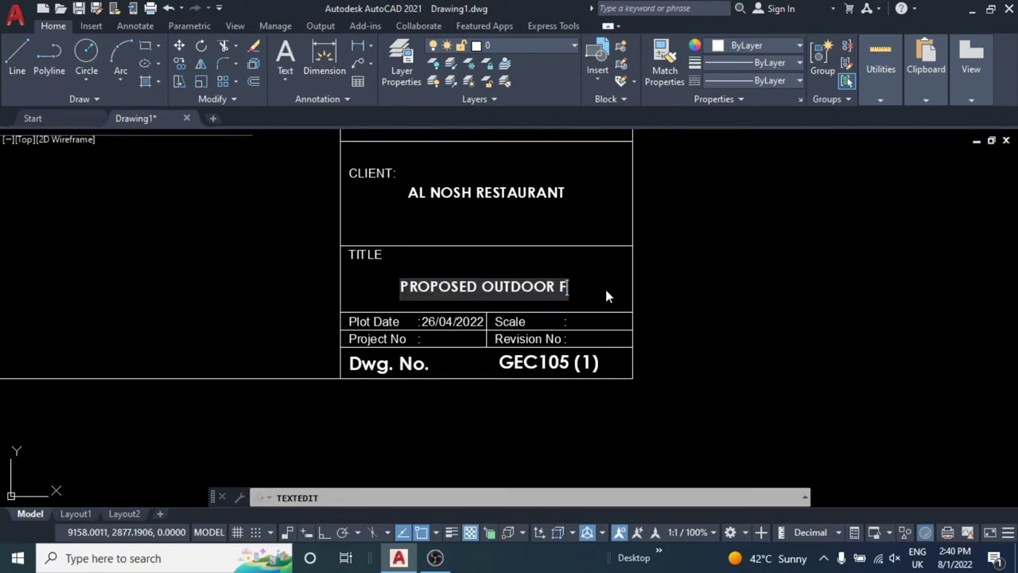
type("URNITURE PLA")
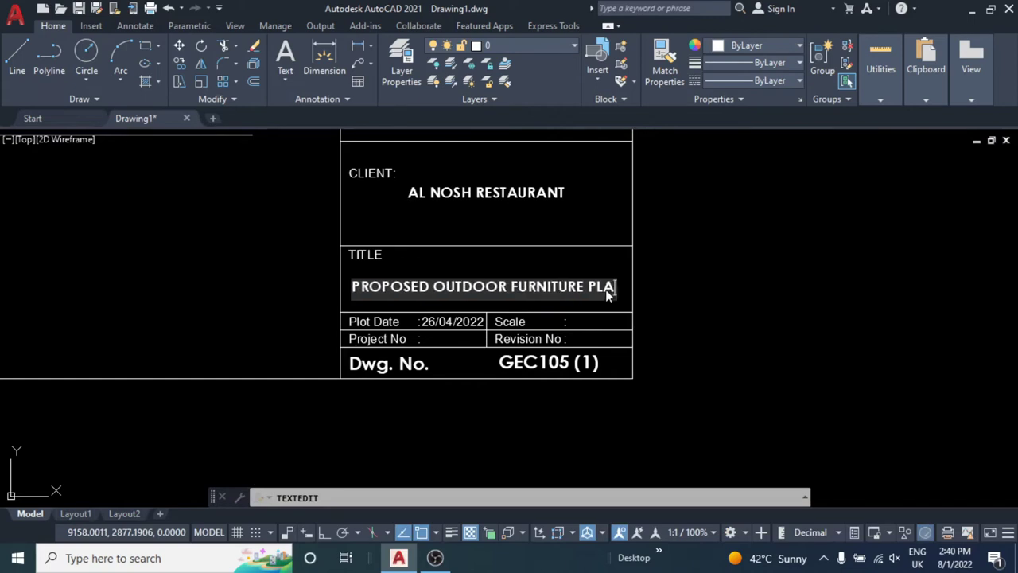
type("N")
key("Return")
key("Escape")
- Copy the left ROAD label as a starting point for the note
scroll(597, 318, "down", 3)
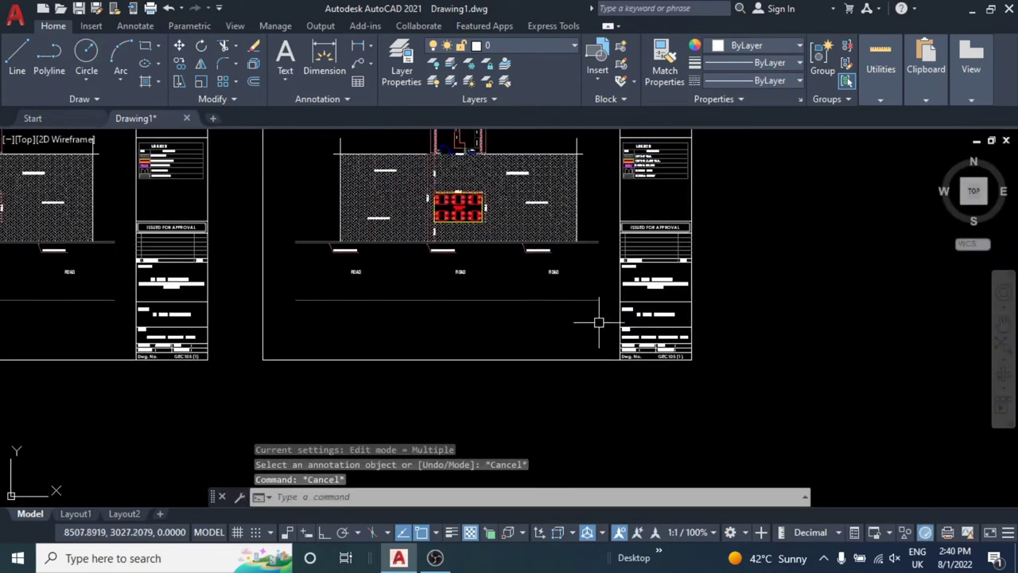
scroll(693, 341, "up", 3)
scroll(399, 282, "down", 3)
scroll(399, 281, "down", 2)
scroll(414, 302, "up", 3)
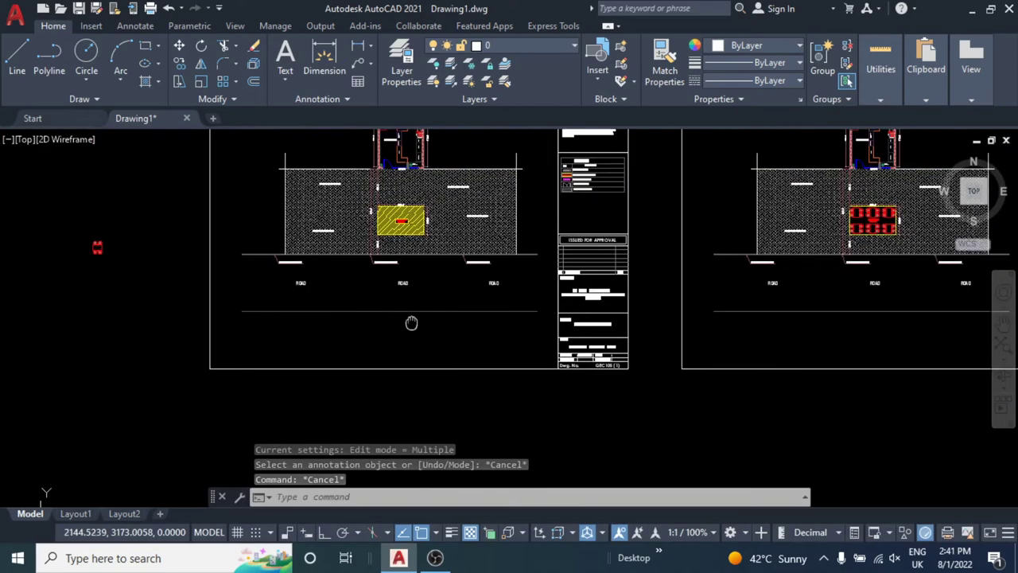
scroll(421, 291, "up", 2)
scroll(427, 280, "up", 3)
scroll(405, 266, "down", 1)
scroll(390, 298, "down", 3)
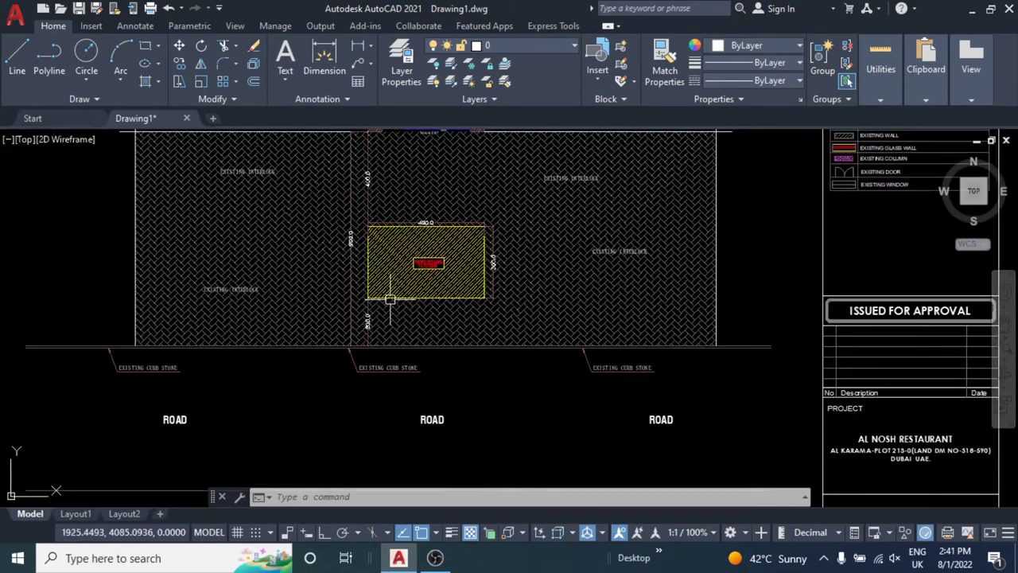
left_click(173, 355)
middle_click_drag(174, 356, 220, 284)
type("co")
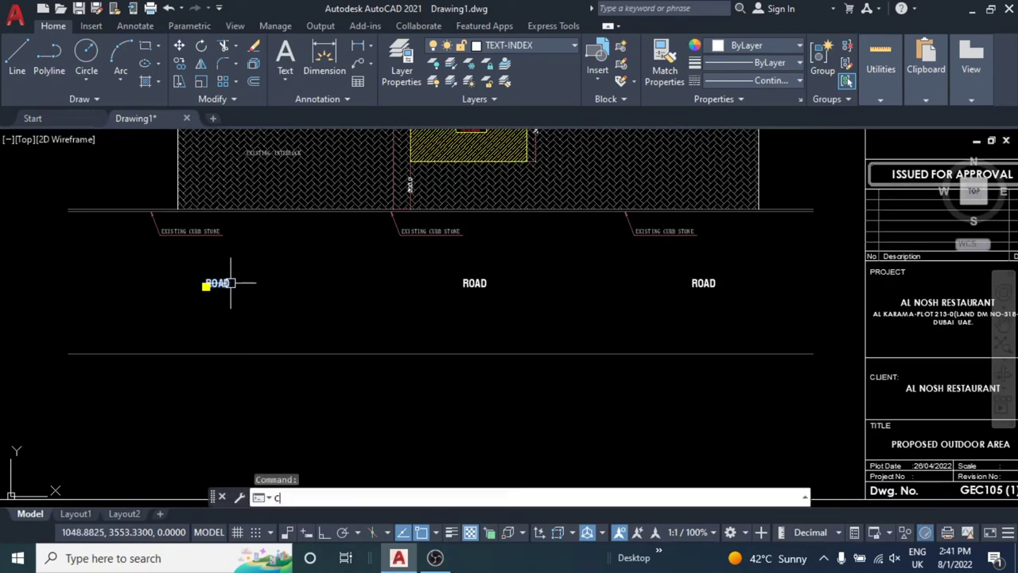
key("Return")
left_click(220, 283)
key("Escape")
- Rewrite the copied label as the note's first line about uploading on the RTA site
scroll(459, 326, "up", 3)
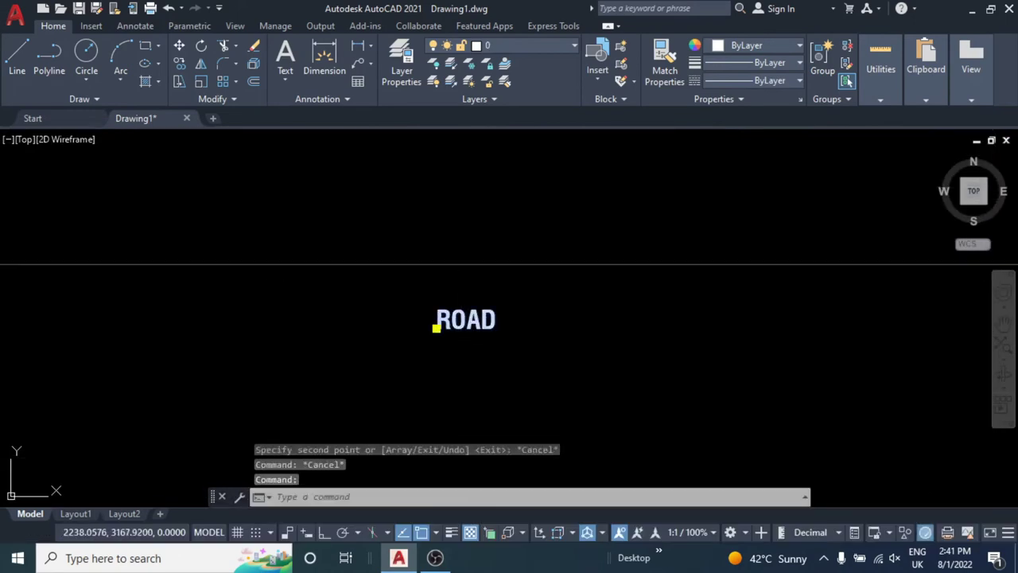
double_click(481, 322)
type("MAKE LIKE THIS AND S")
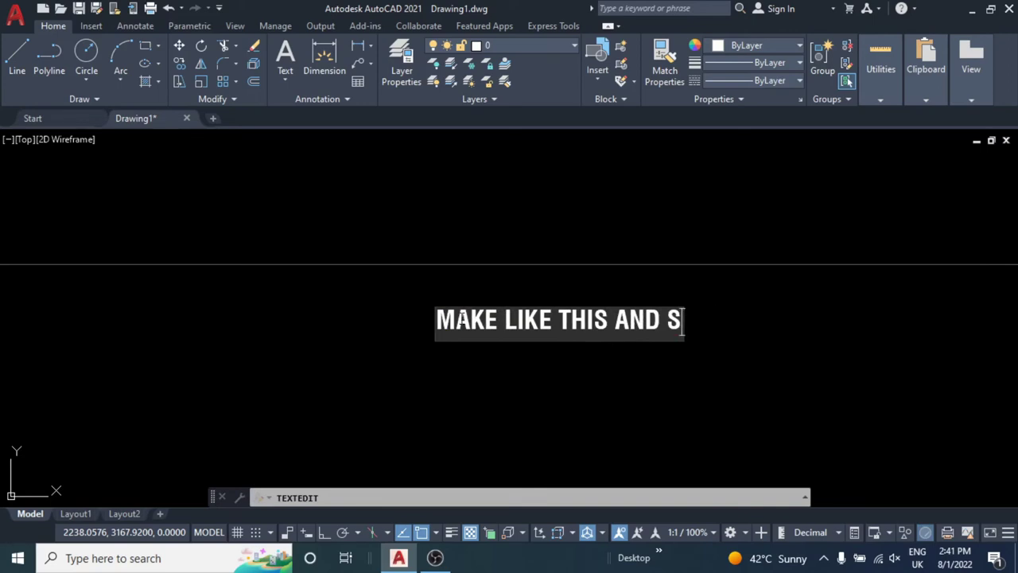
key("BackSpace")
type("UPLOA")
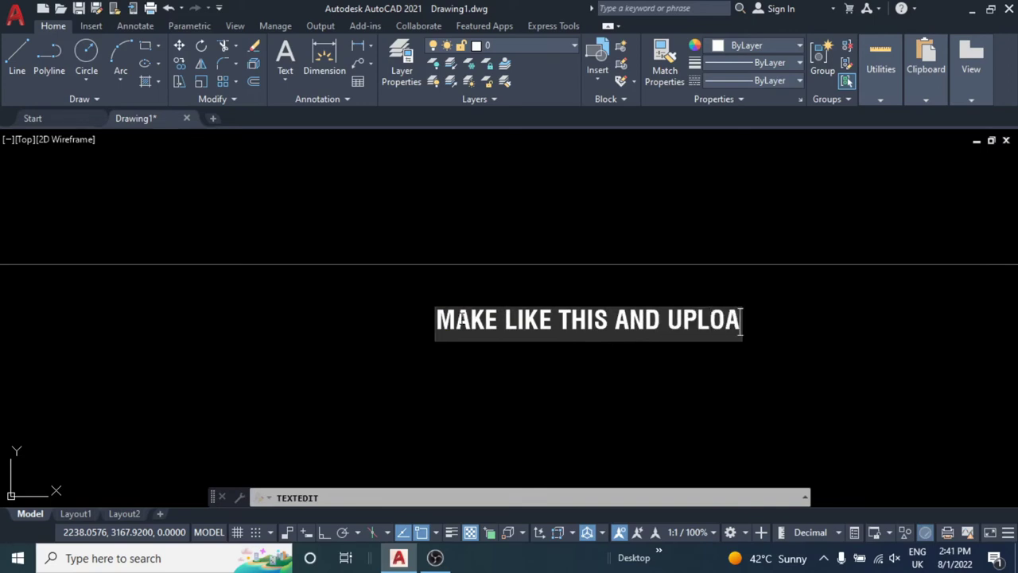
type("D ON RTA")
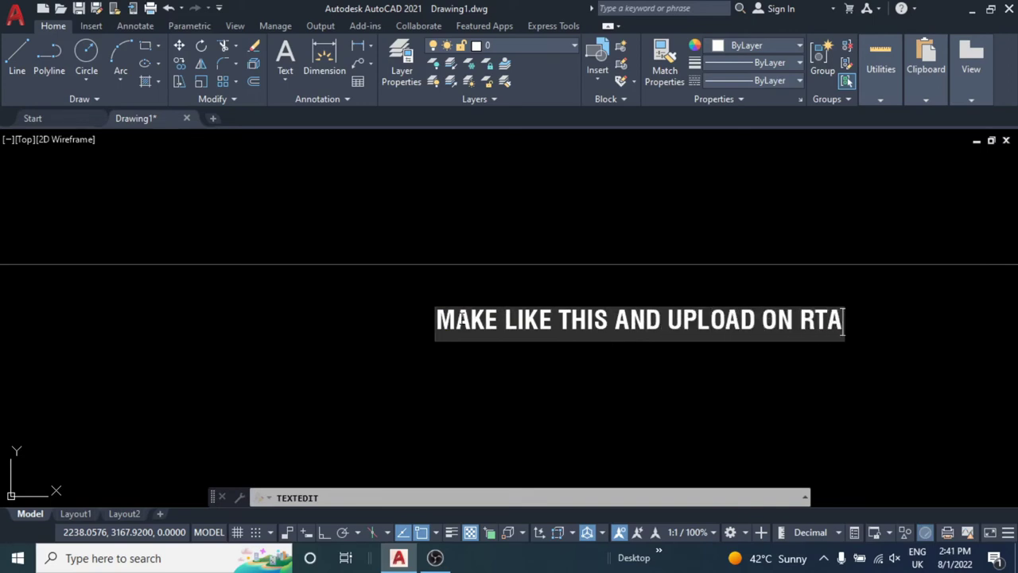
key("Escape")
- Add a second line: 'WEBSITE AND PAY FEE OF 220DHM', same-day RTA inspector visit
key("Escape")
key("Escape")
middle_click_drag(540, 379, 391, 316)
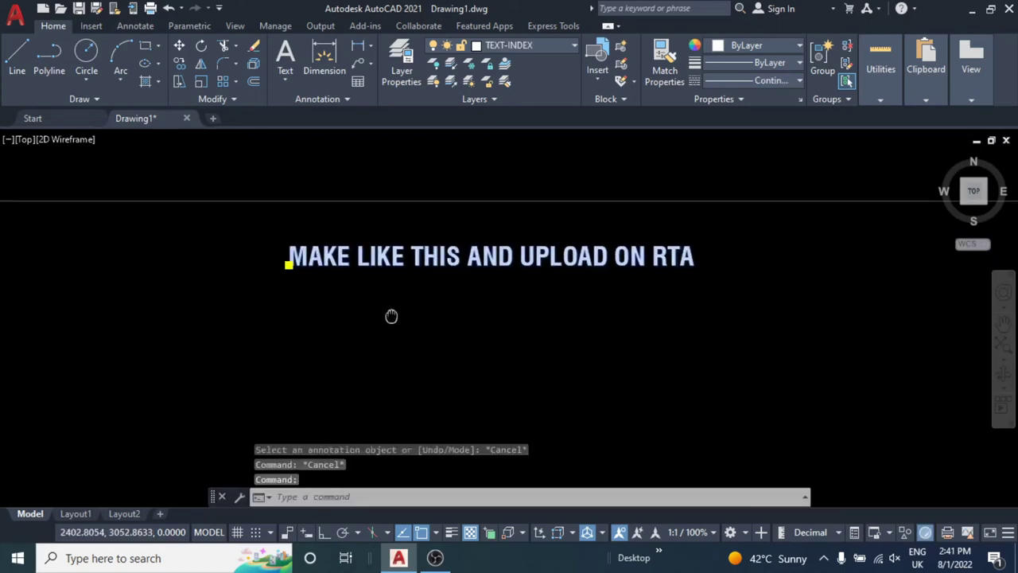
type("co")
key("Return")
left_click(397, 313)
left_click(401, 355)
key("Escape")
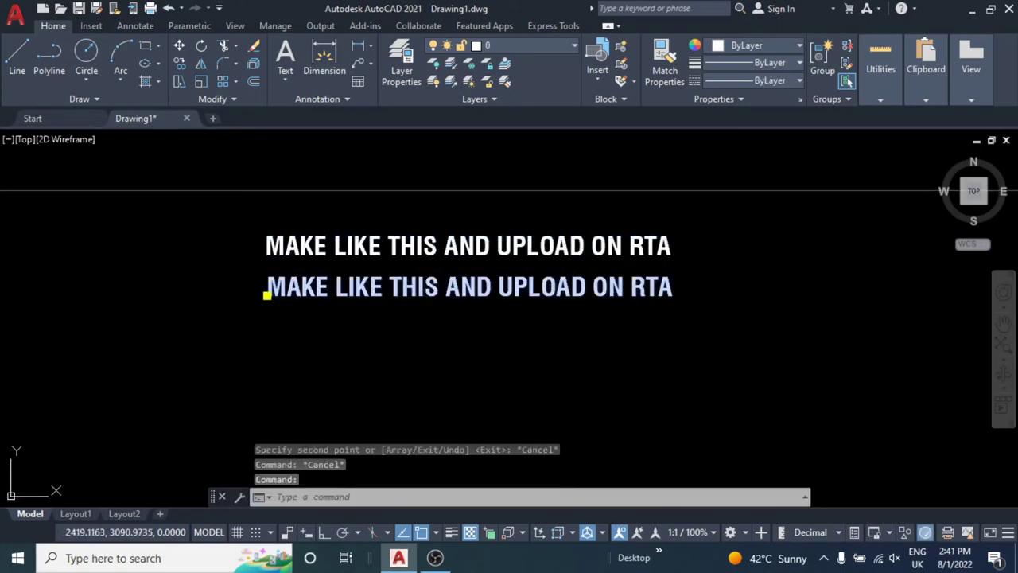
double_click(400, 291)
type("WEBSIT")
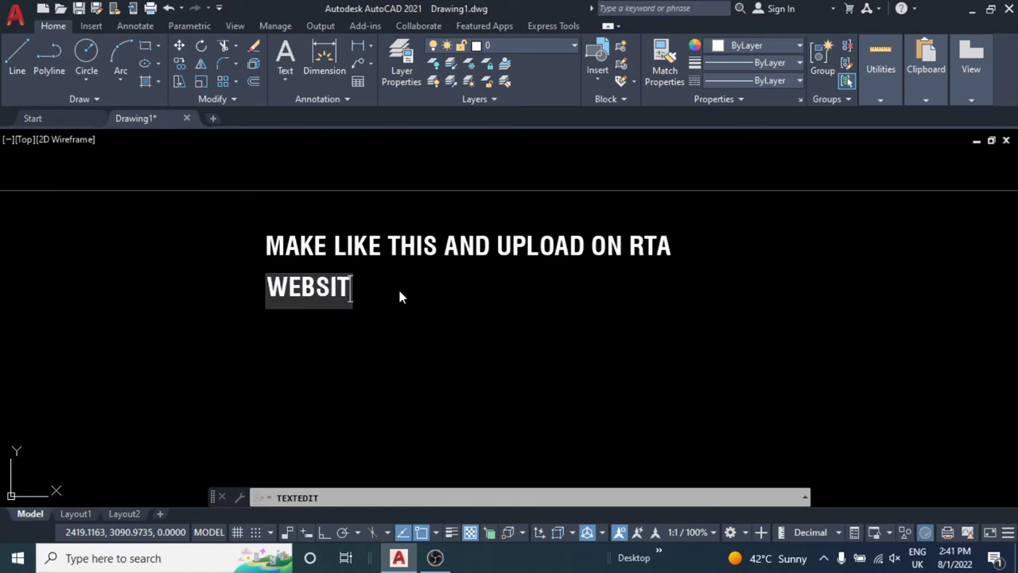
type("E AND PAY F")
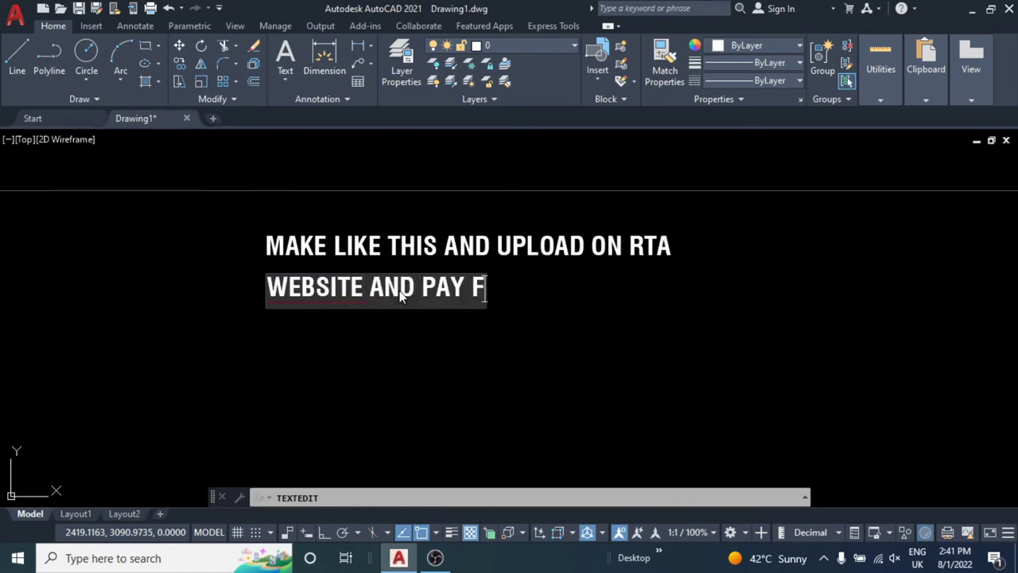
type("EE OF")
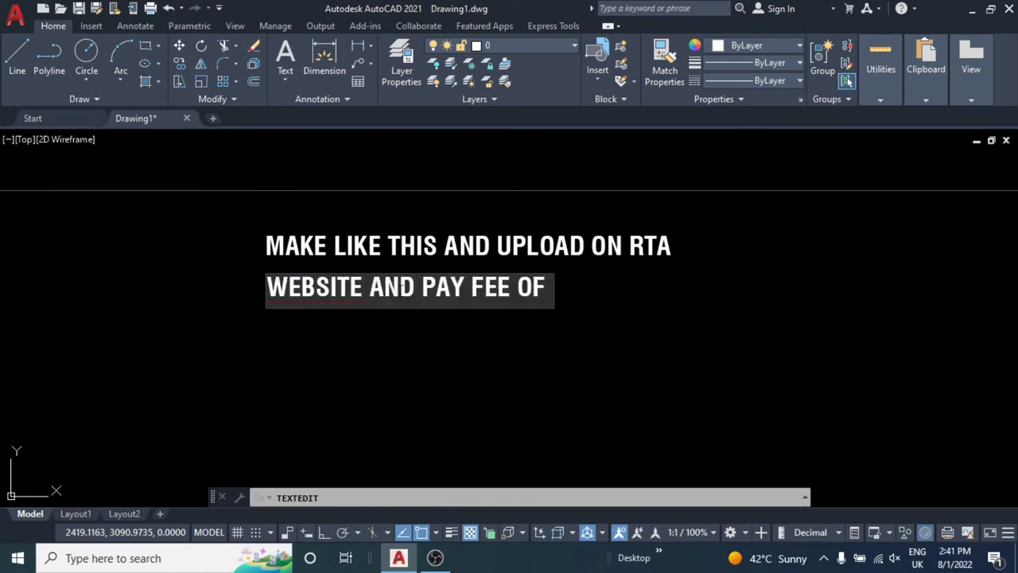
type(" 220DHM")
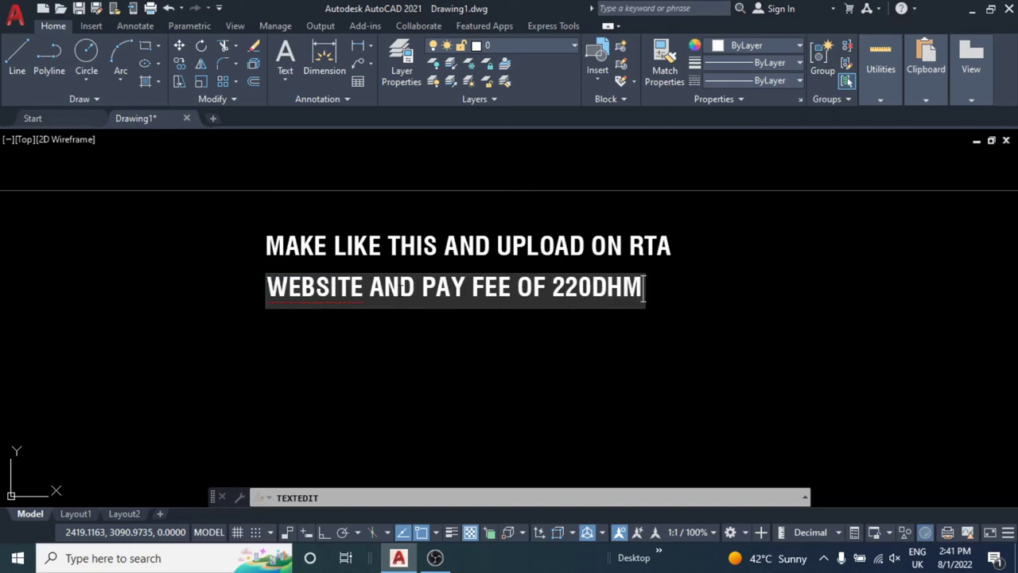
type(" SAME D")
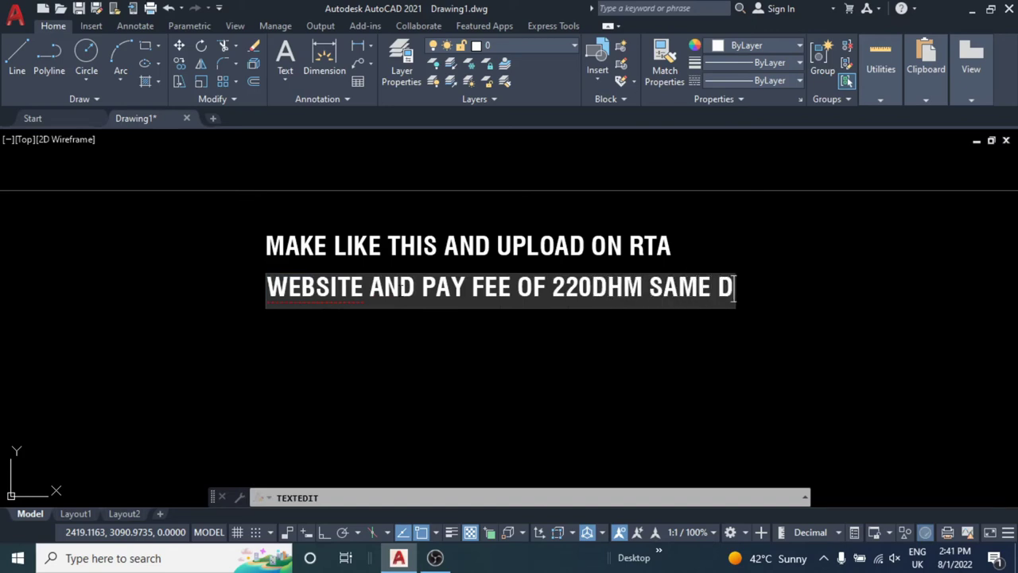
type("AYR")
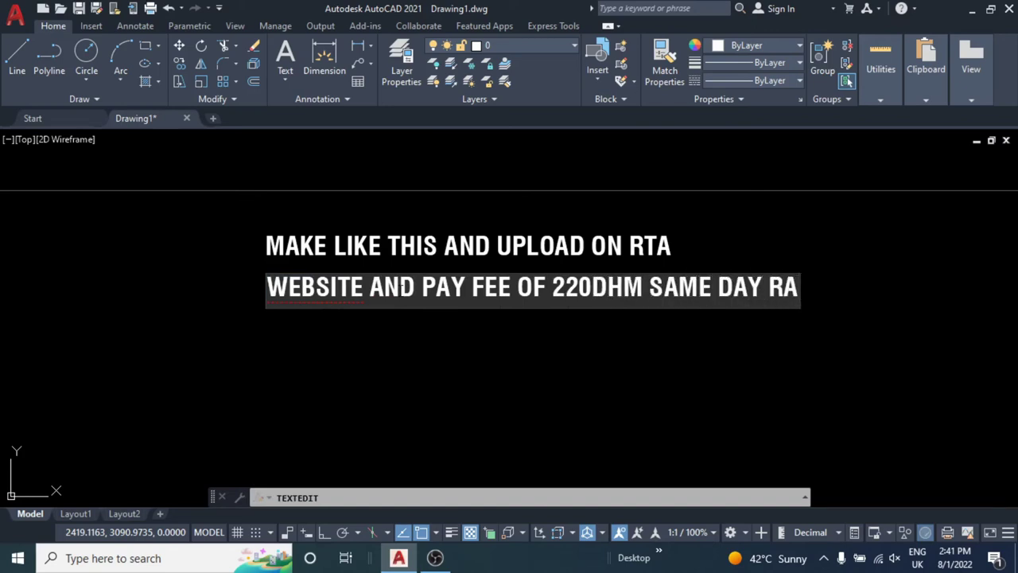
type("TA INSPEC")
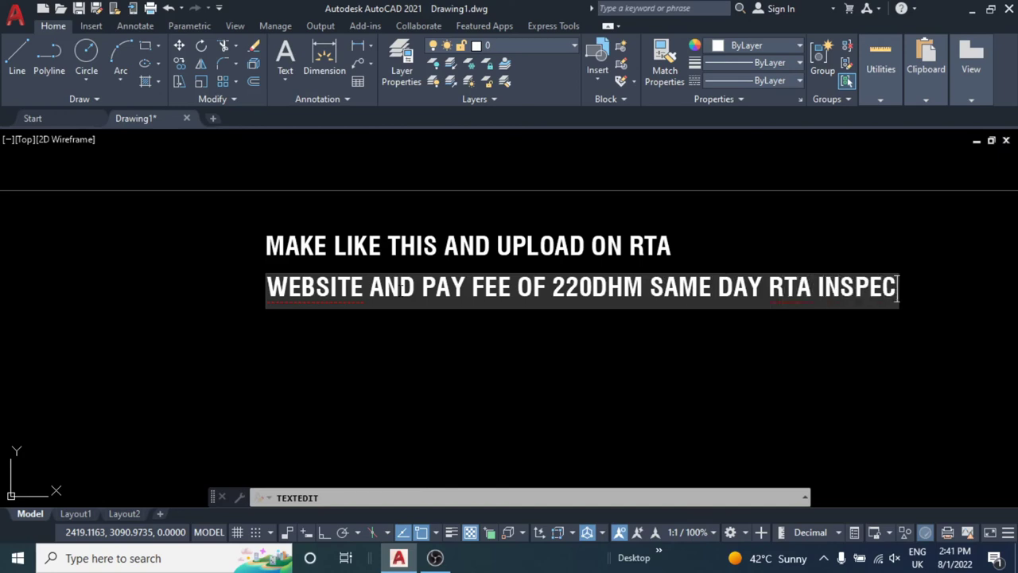
type("TOR WILL VI")
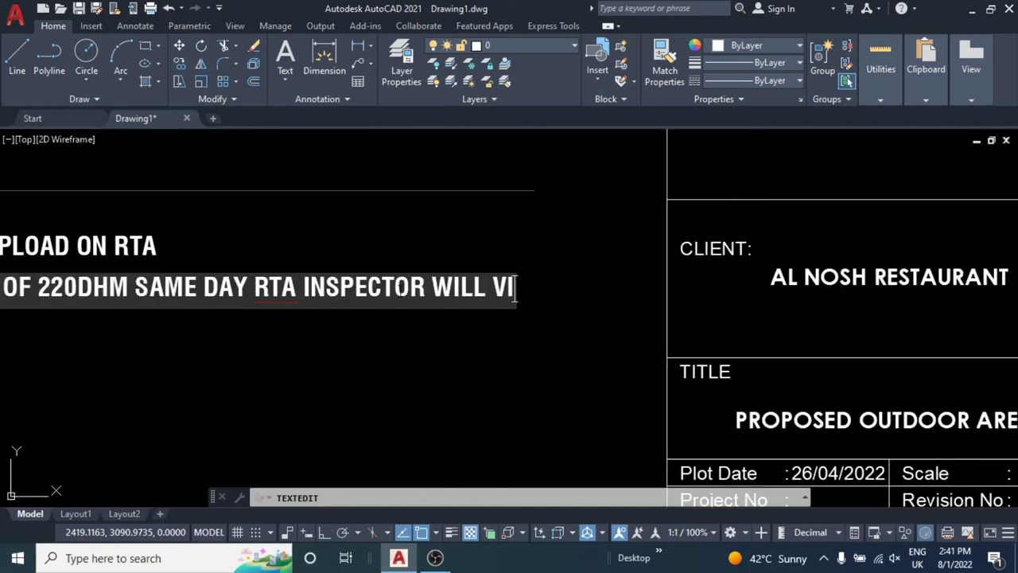
type("SITSITE")
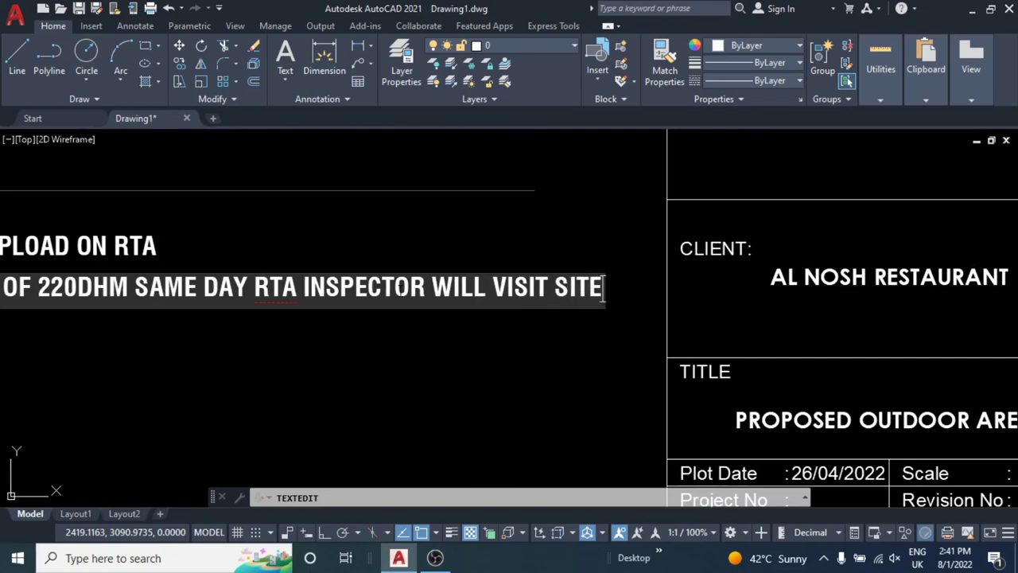
left_click(382, 357)
key("Escape")
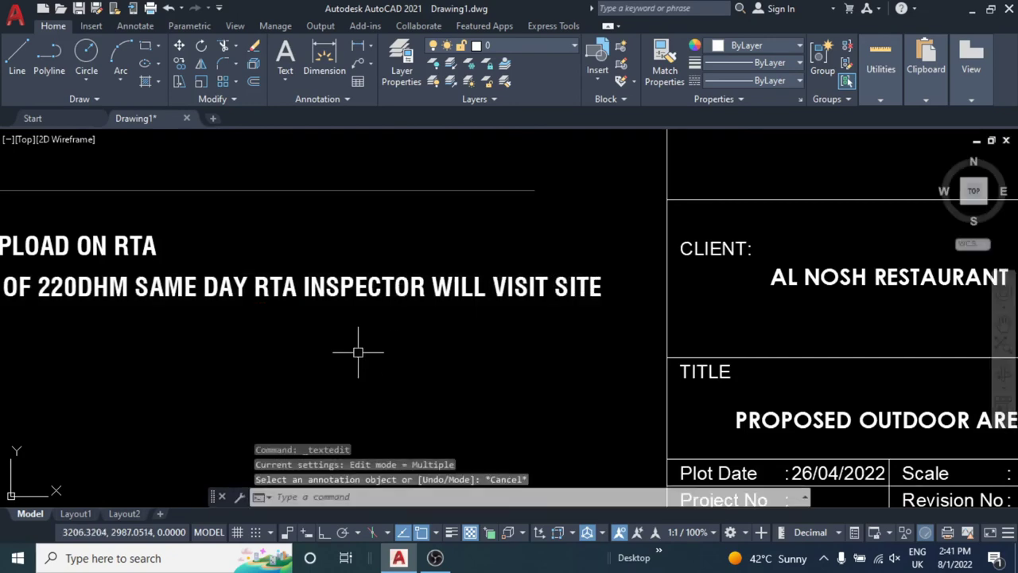
- Window-select both note lines and erase them
scroll(358, 347, "down", 3)
scroll(396, 335, "up", 3)
left_click(396, 340)
left_click(334, 239)
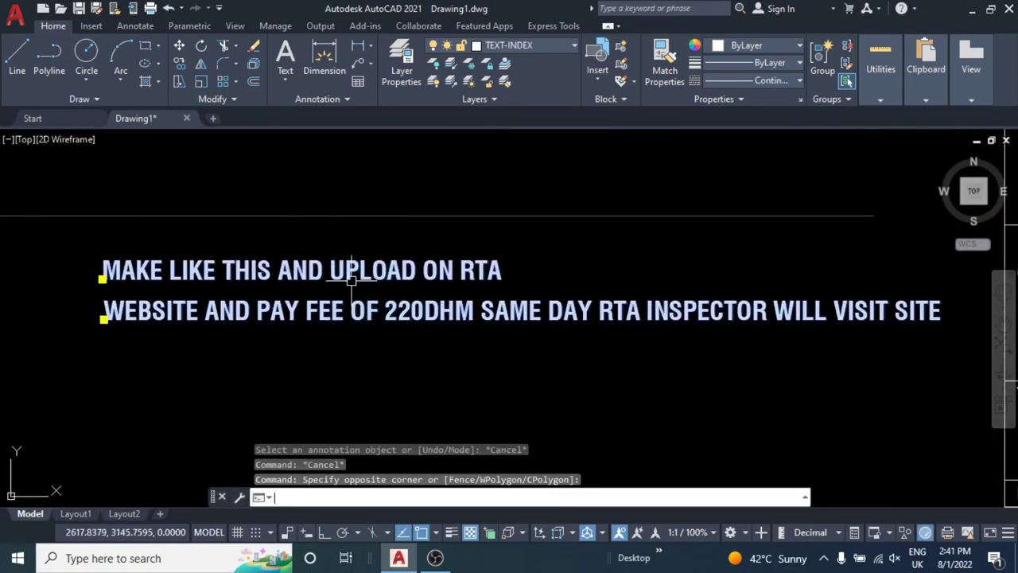
type("e")
key("Return")
scroll(332, 273, "down", 3)
scroll(332, 273, "up", 1)
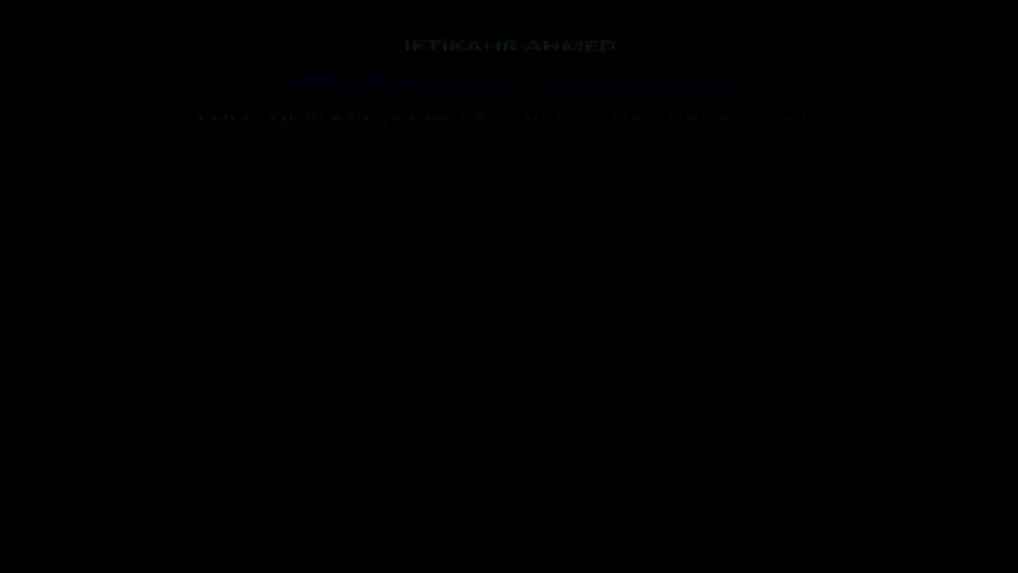